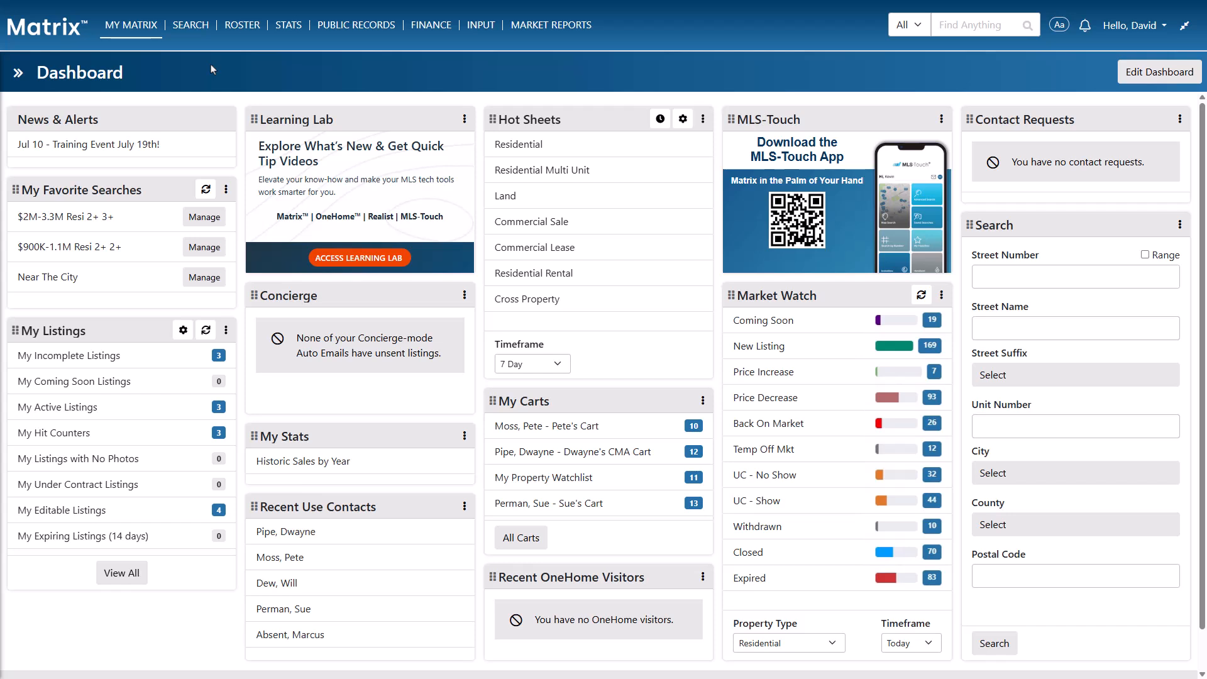
{"action": "mouse_move", "coordinate": [132, 26]}
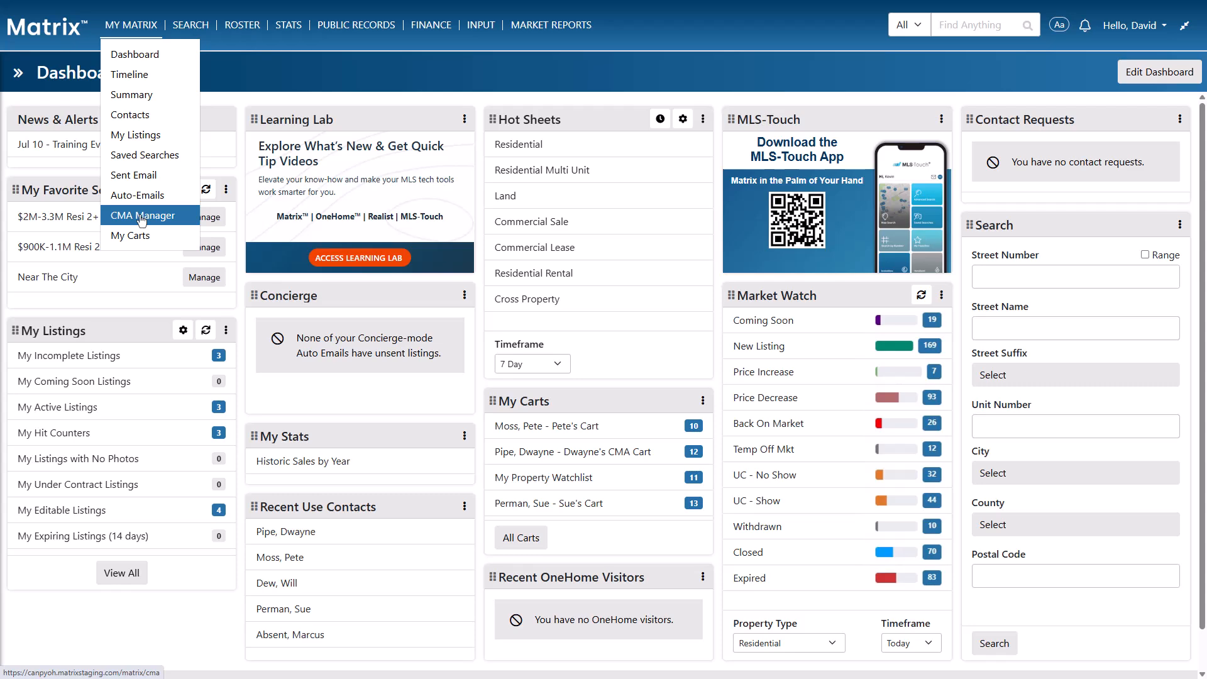
{"action": "left_click", "coordinate": [142, 217]}
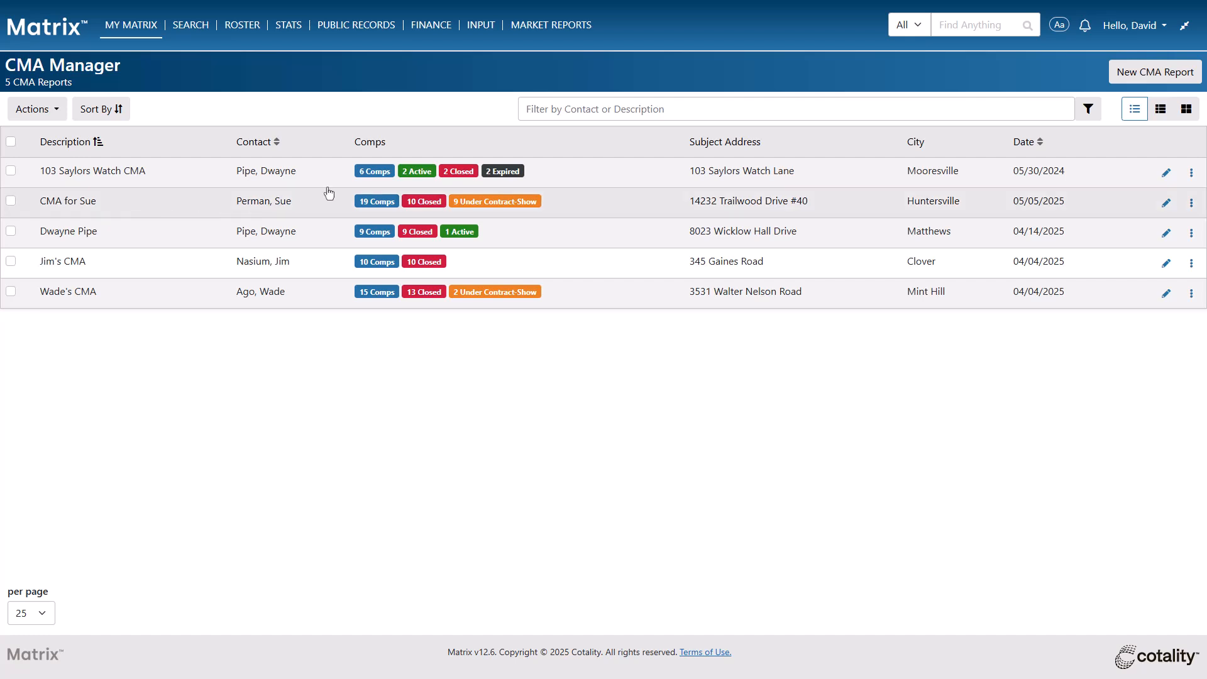
{"action": "left_click", "coordinate": [570, 181]}
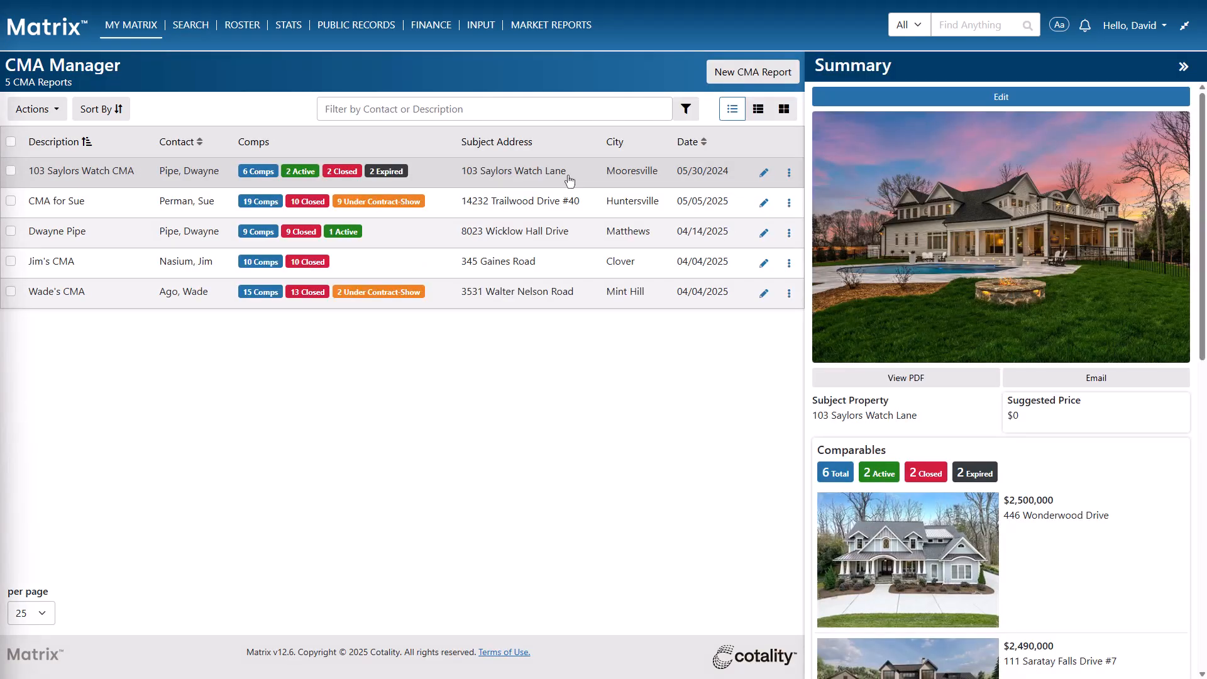
{"action": "left_click", "coordinate": [789, 176]}
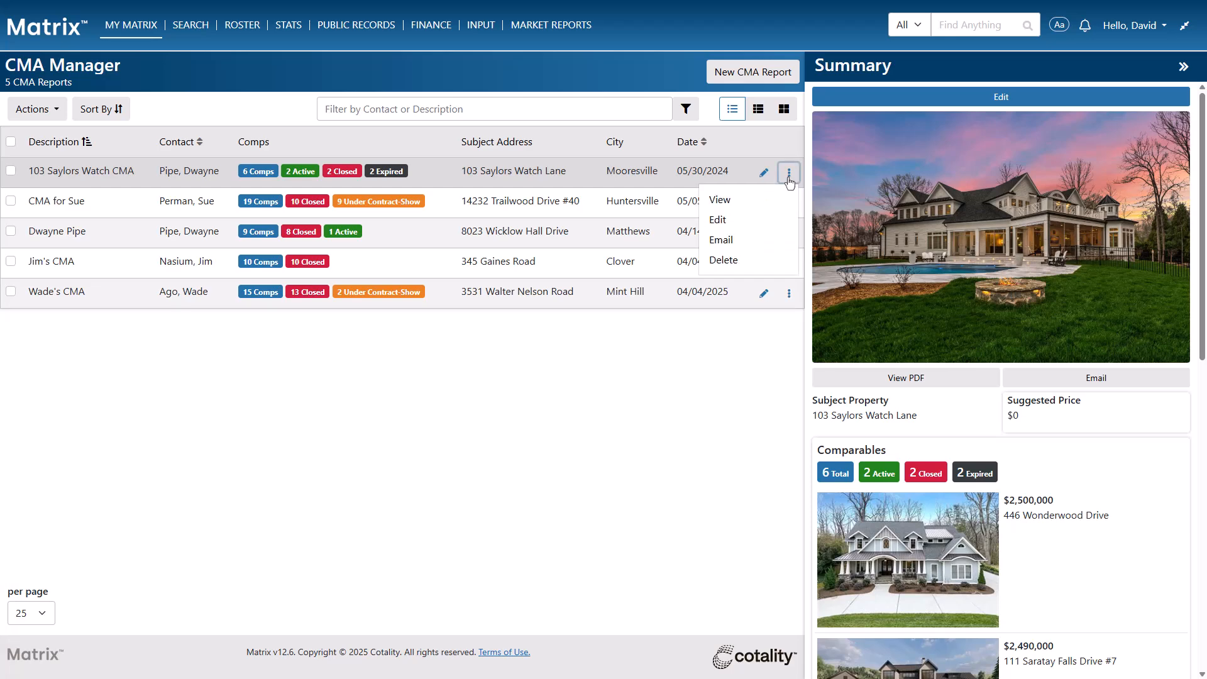
{"action": "left_click", "coordinate": [789, 176]}
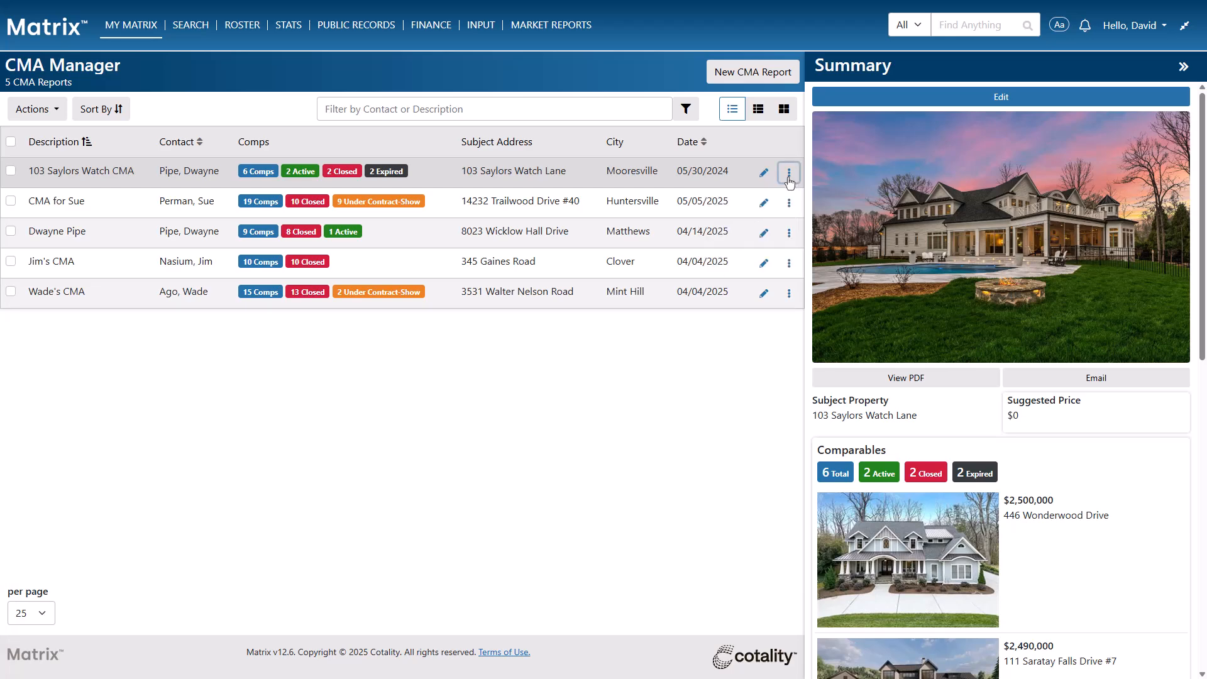
{"action": "left_click", "coordinate": [760, 73]}
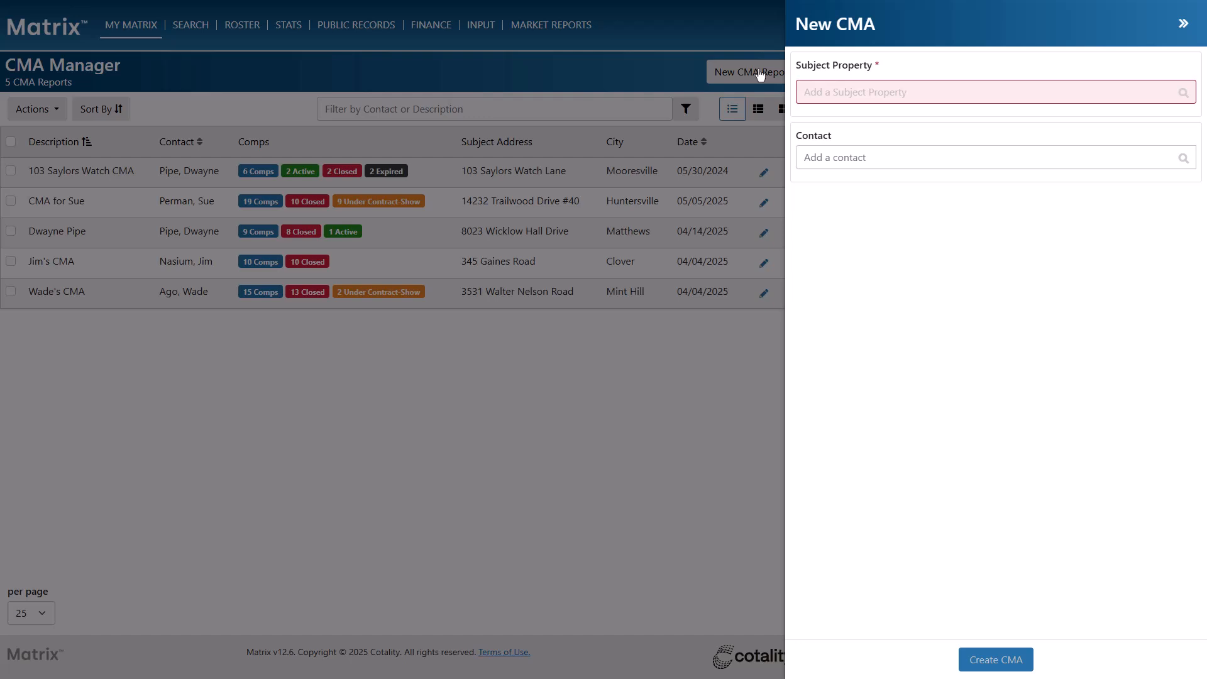
{"action": "left_click", "coordinate": [1152, 92]}
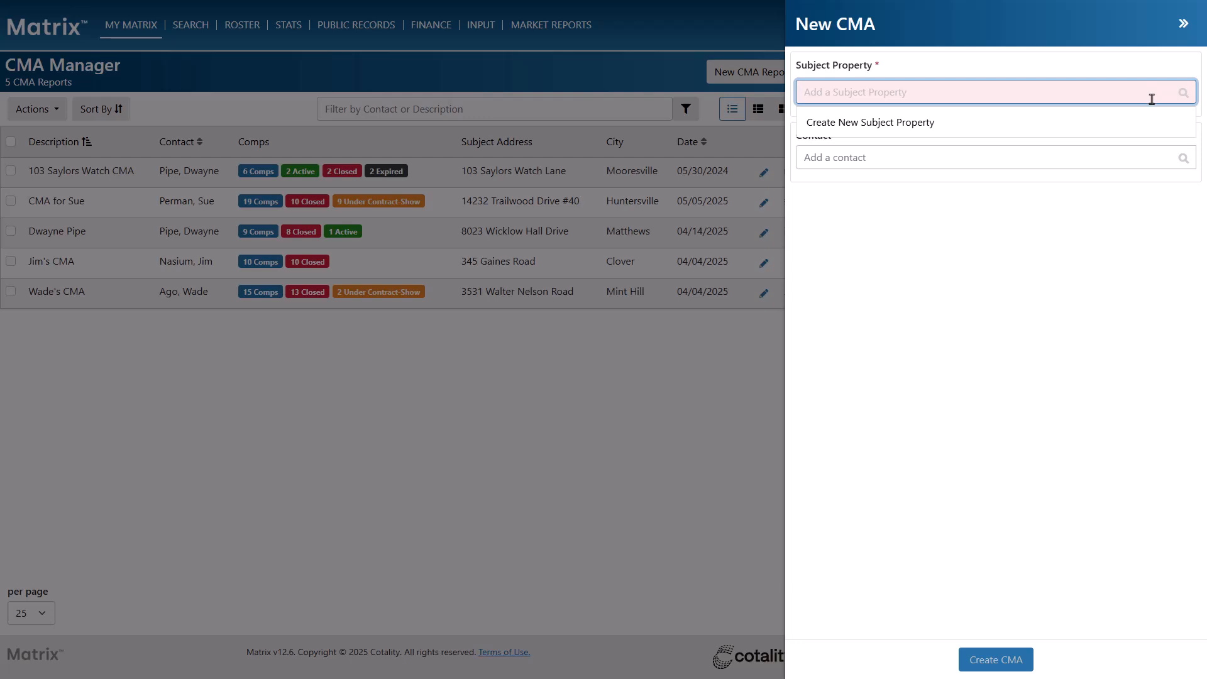
{"action": "left_click", "coordinate": [1152, 123]}
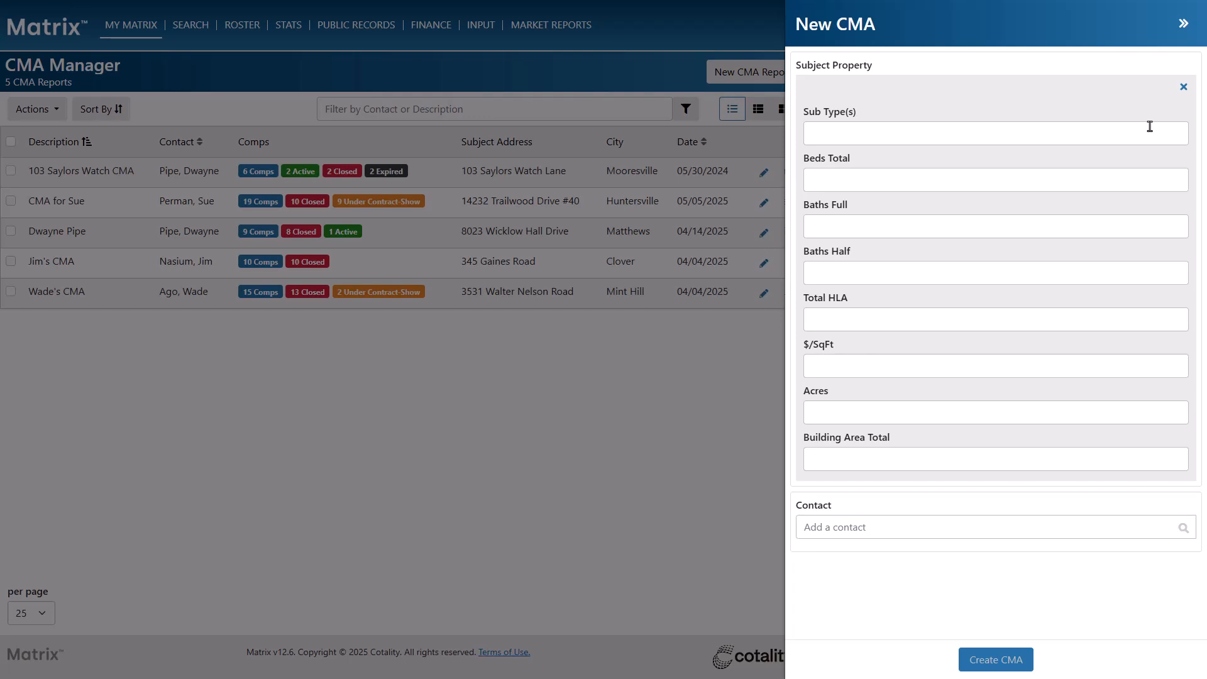
{"action": "left_click", "coordinate": [1184, 88]}
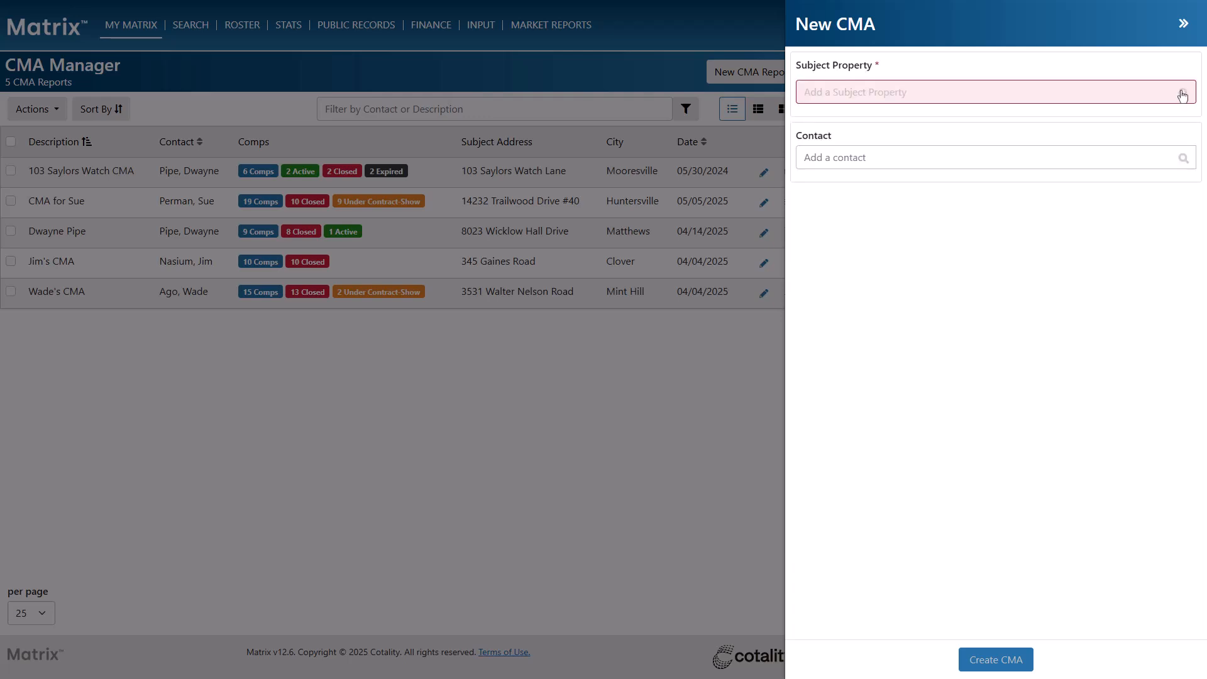
{"action": "left_click", "coordinate": [1164, 90]}
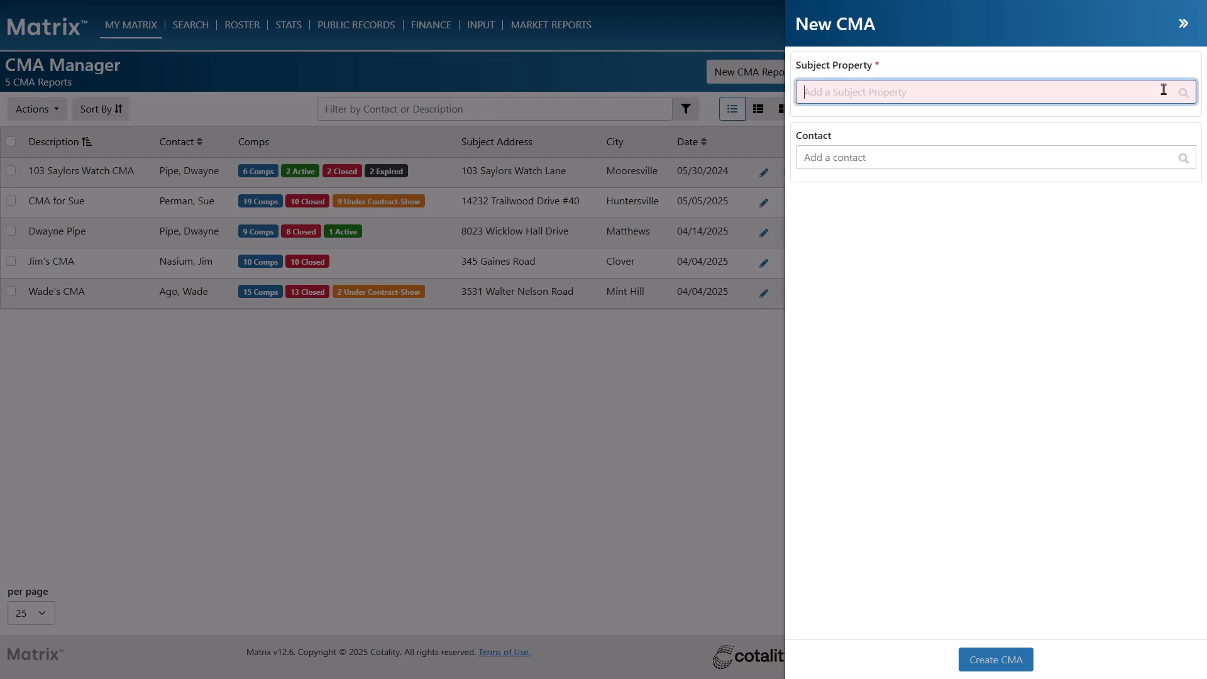
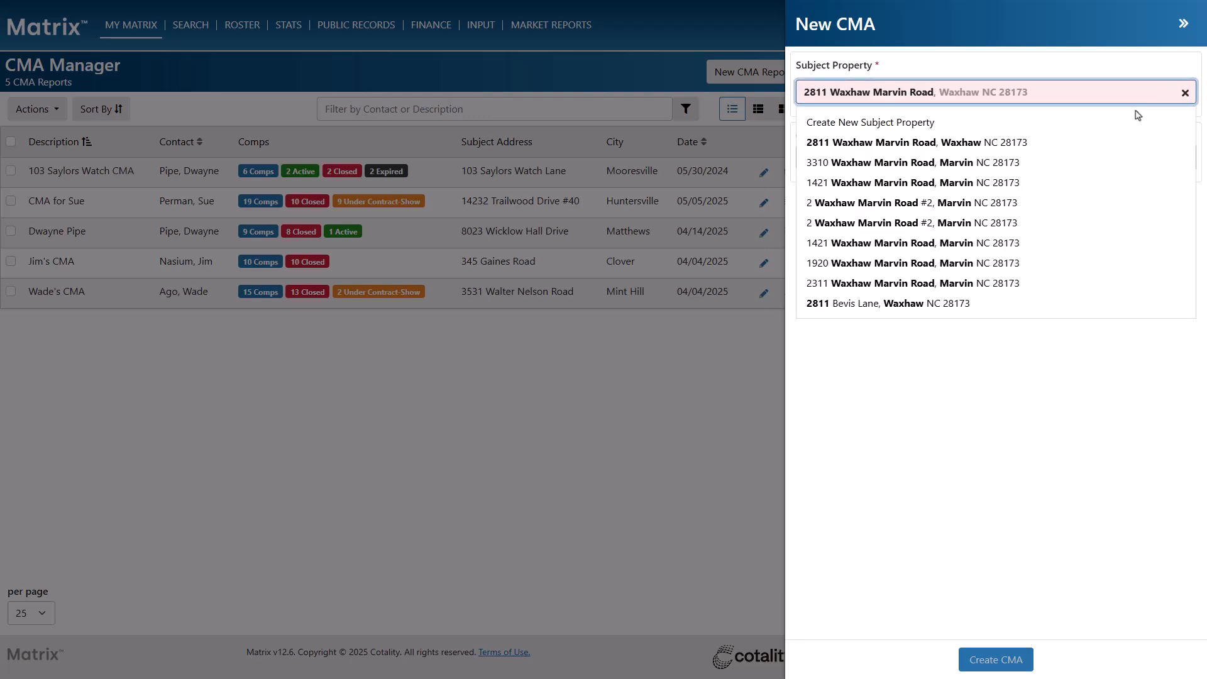
{"action": "left_click", "coordinate": [1107, 143]}
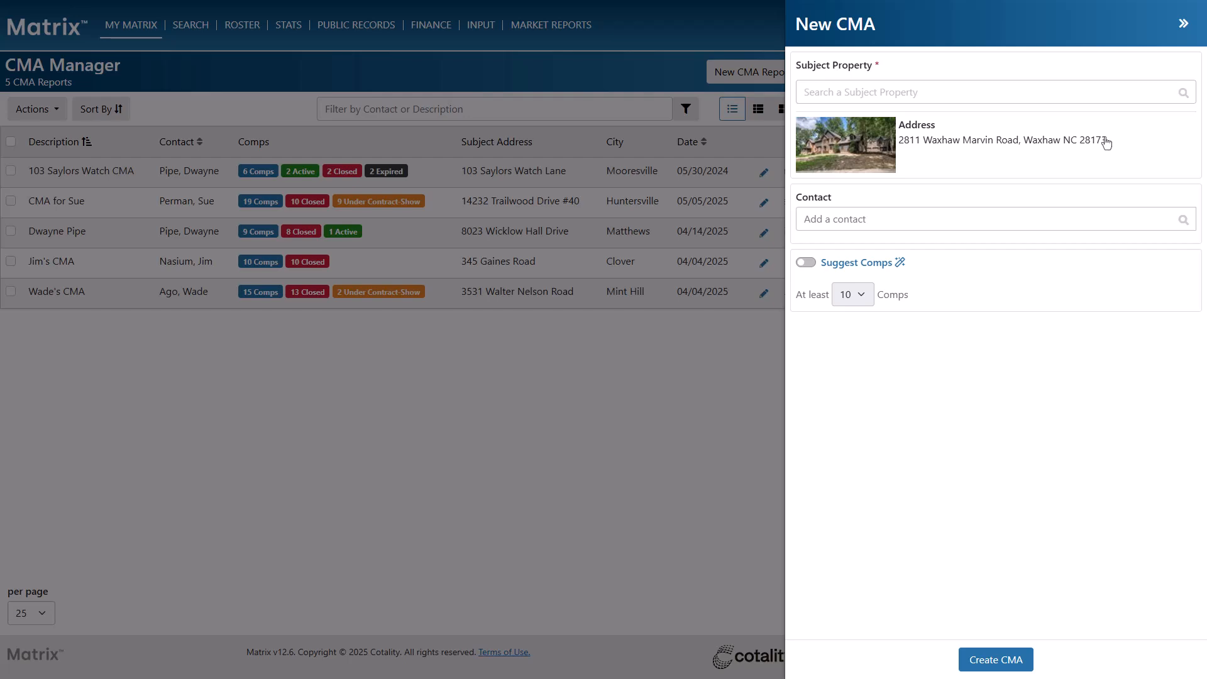
Attach the matching existing client as the CMA's contact
{"action": "left_click", "coordinate": [1101, 218]}
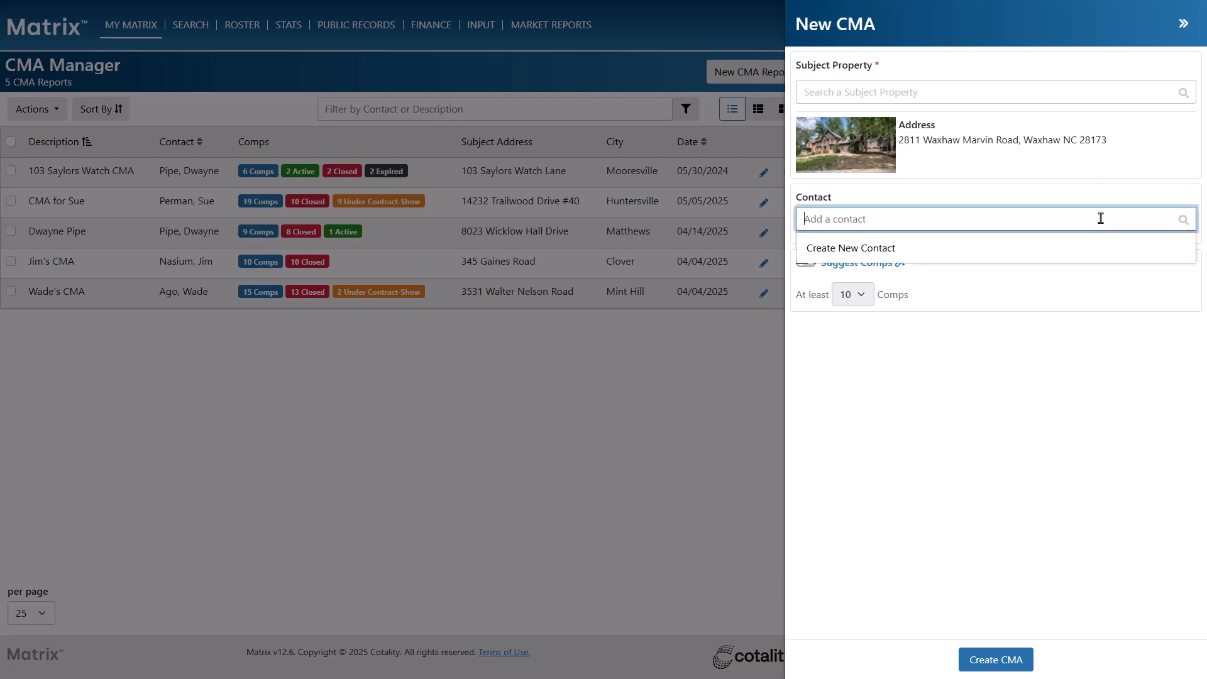
{"action": "type", "text": "dw"}
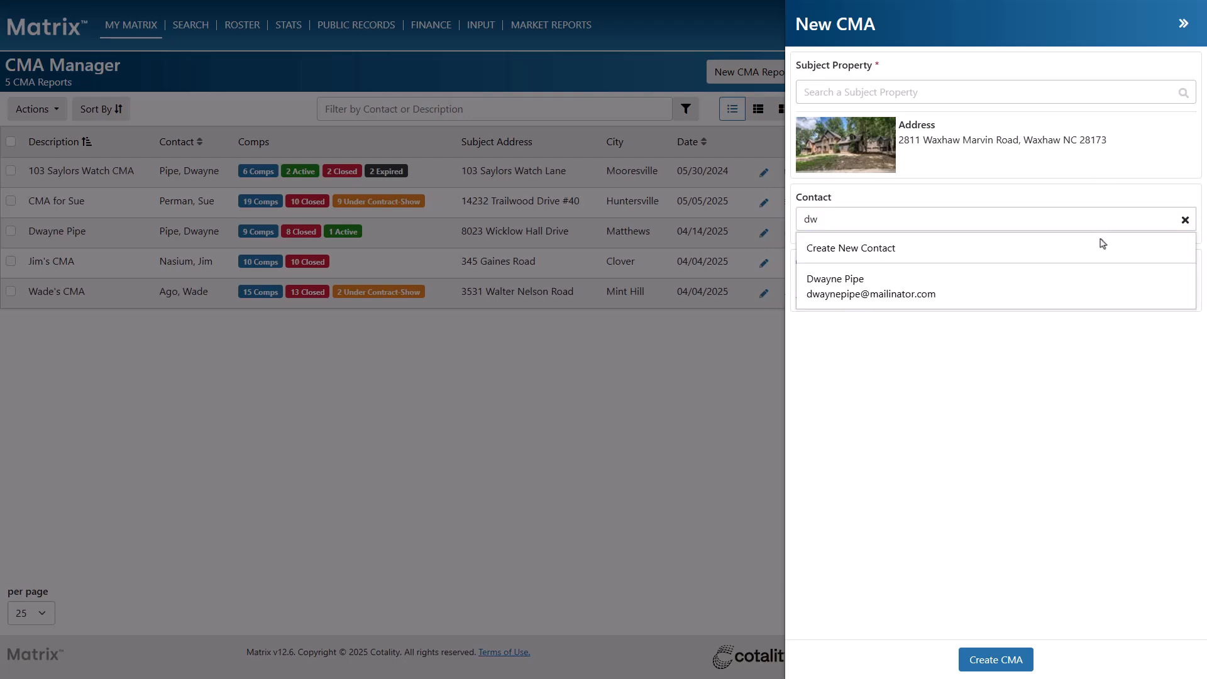
{"action": "left_click", "coordinate": [1094, 286]}
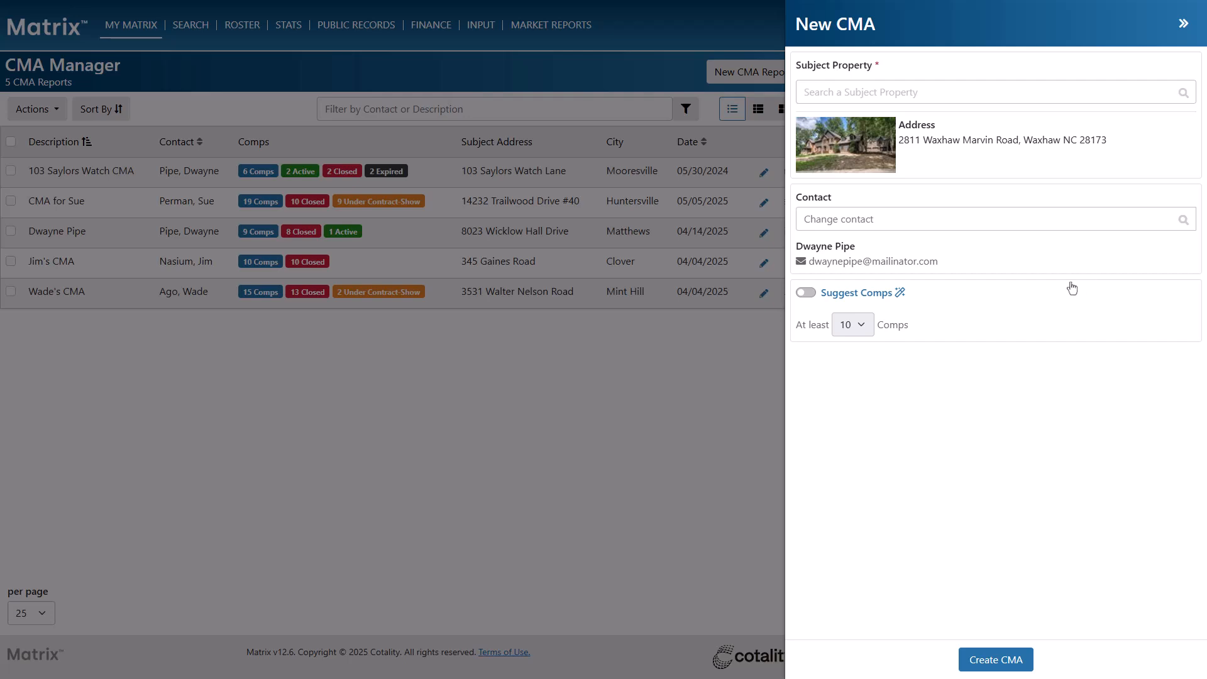
Turn on Suggest Comps with a minimum of 10 and create the CMA
{"action": "left_click", "coordinate": [810, 295]}
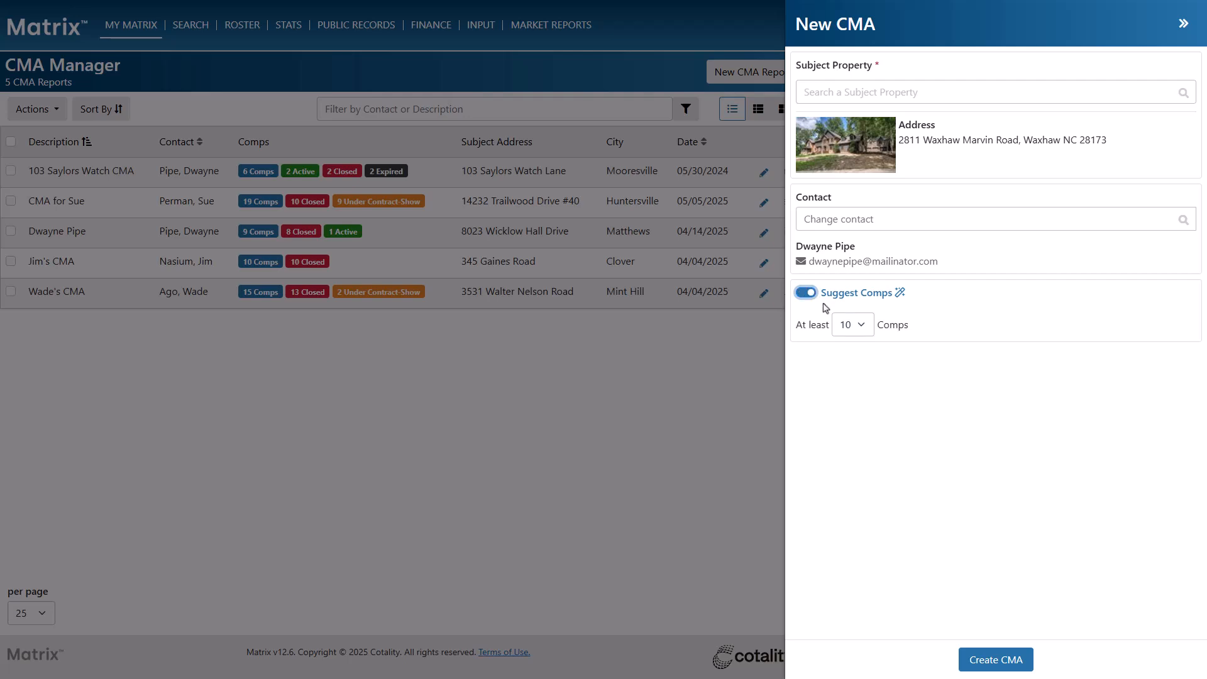
{"action": "left_click", "coordinate": [854, 325]}
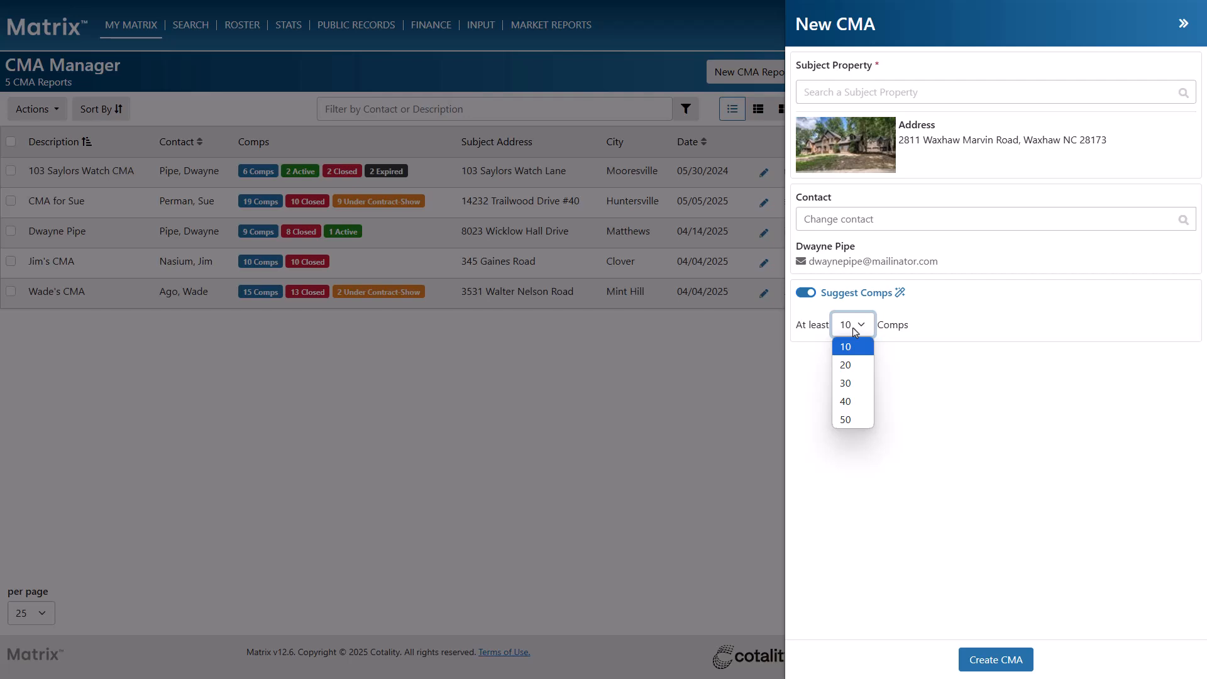
{"action": "left_click", "coordinate": [855, 331]}
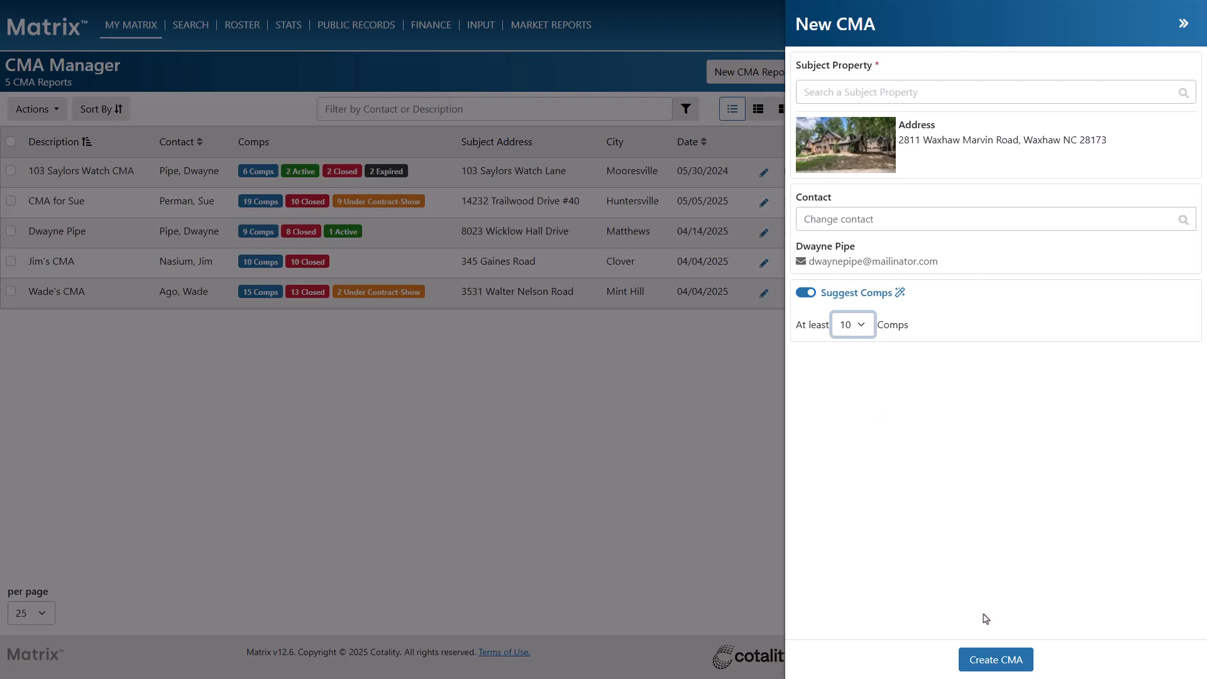
{"action": "left_click", "coordinate": [998, 659]}
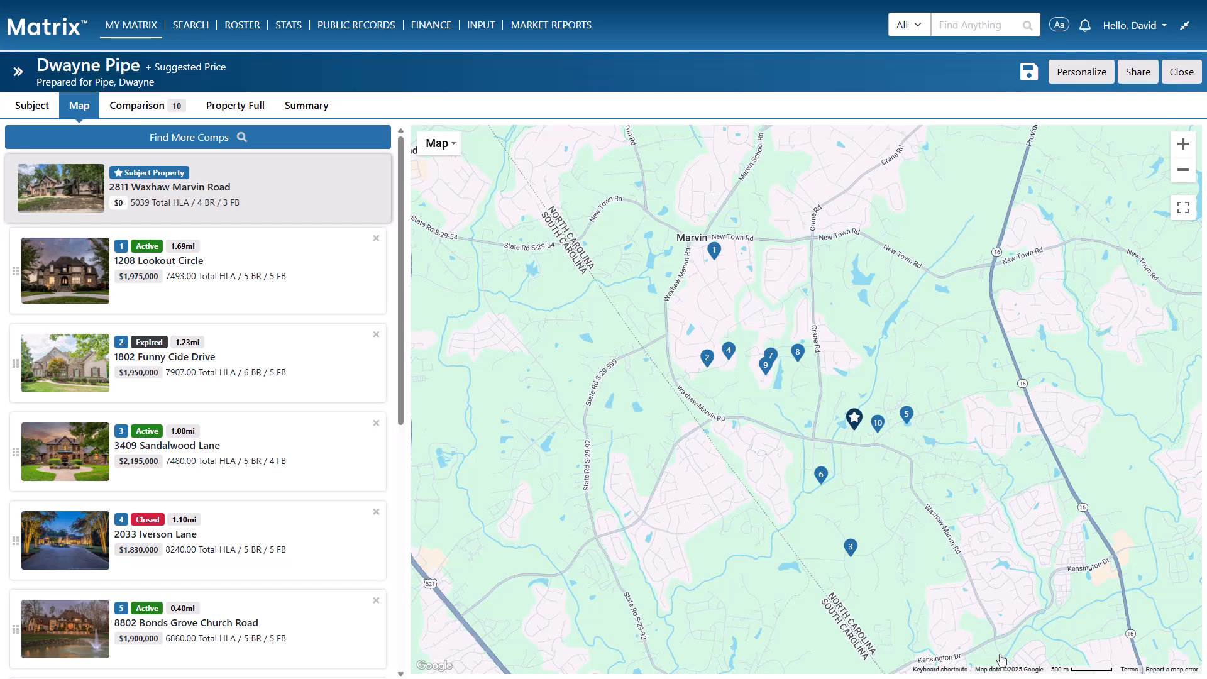
Rename the CMA to include the subject address, keeping the existing cover photo
{"action": "left_click", "coordinate": [16, 72]}
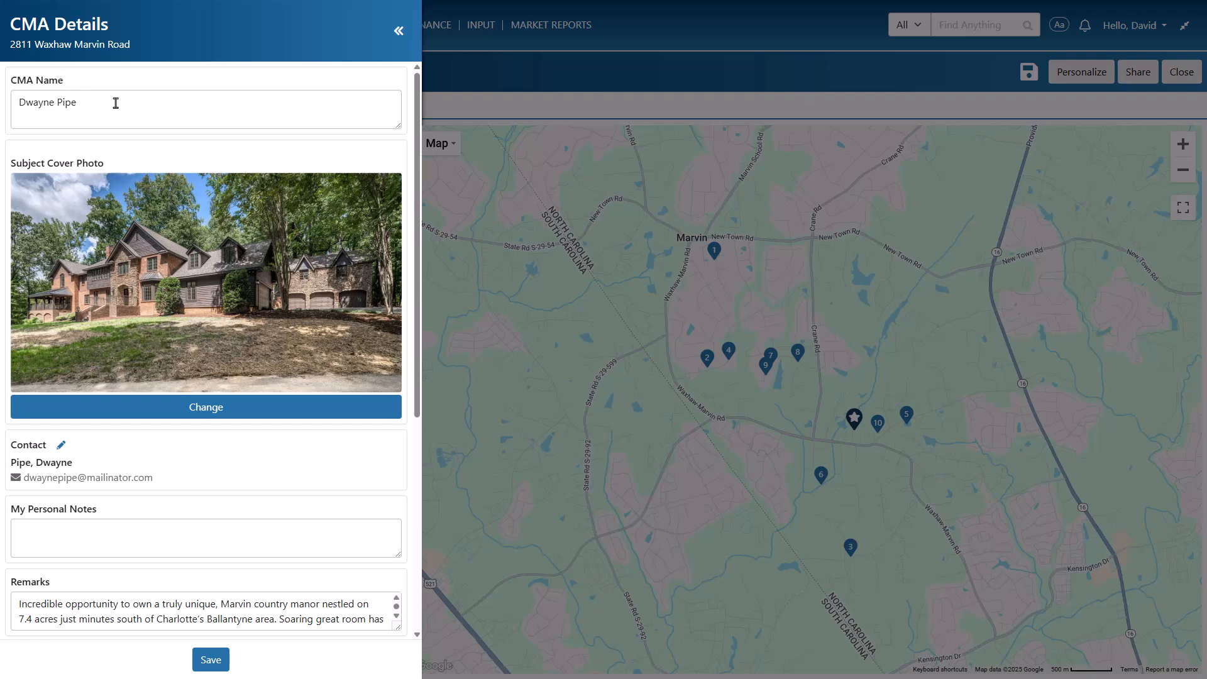
{"action": "left_click_drag", "start_coordinate": [114, 102], "coordinate": [3, 96]}
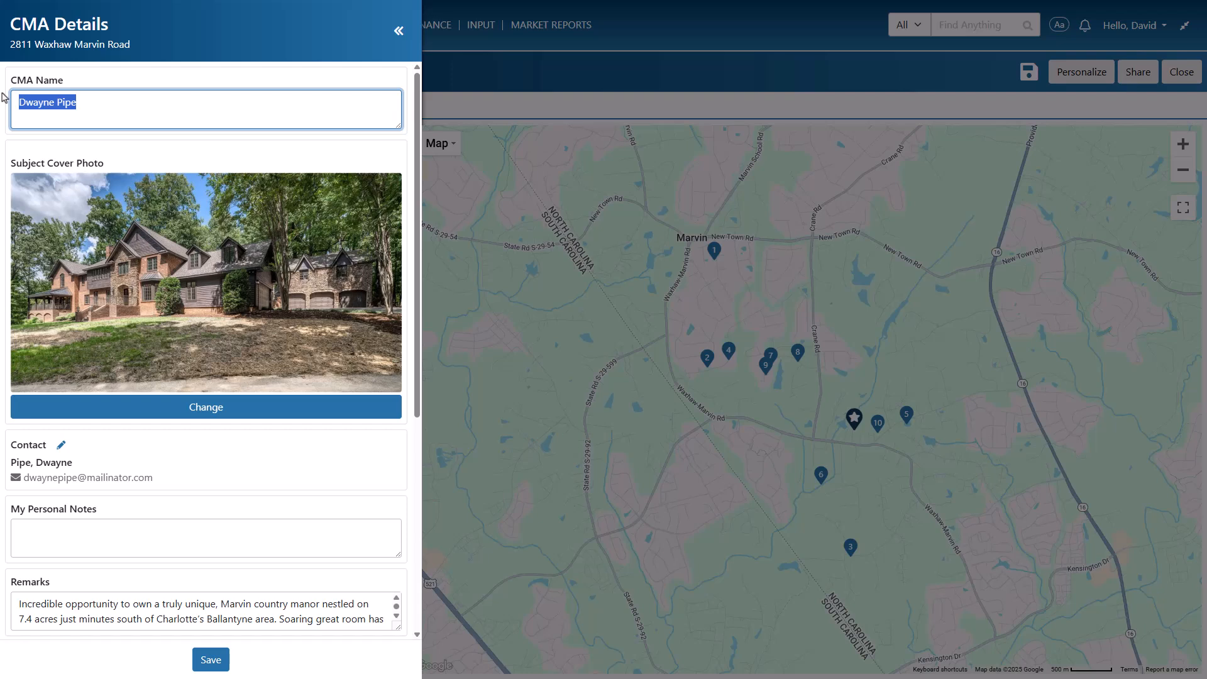
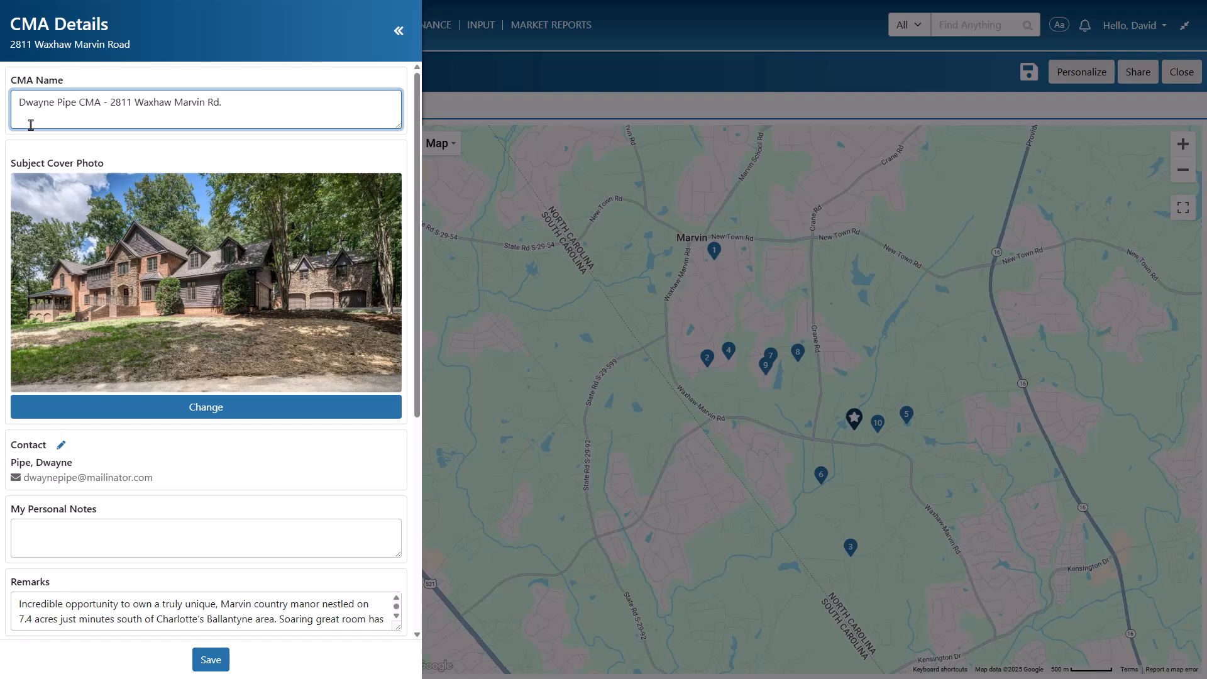
{"action": "left_click", "coordinate": [275, 410]}
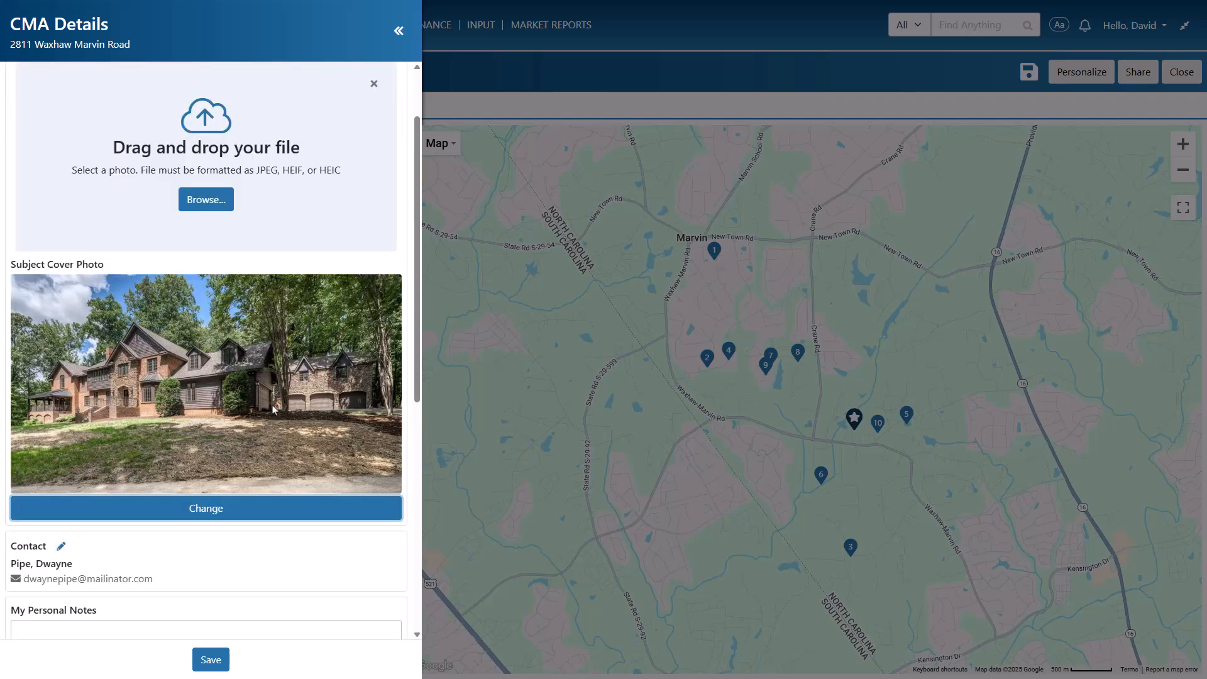
{"action": "left_click", "coordinate": [374, 86]}
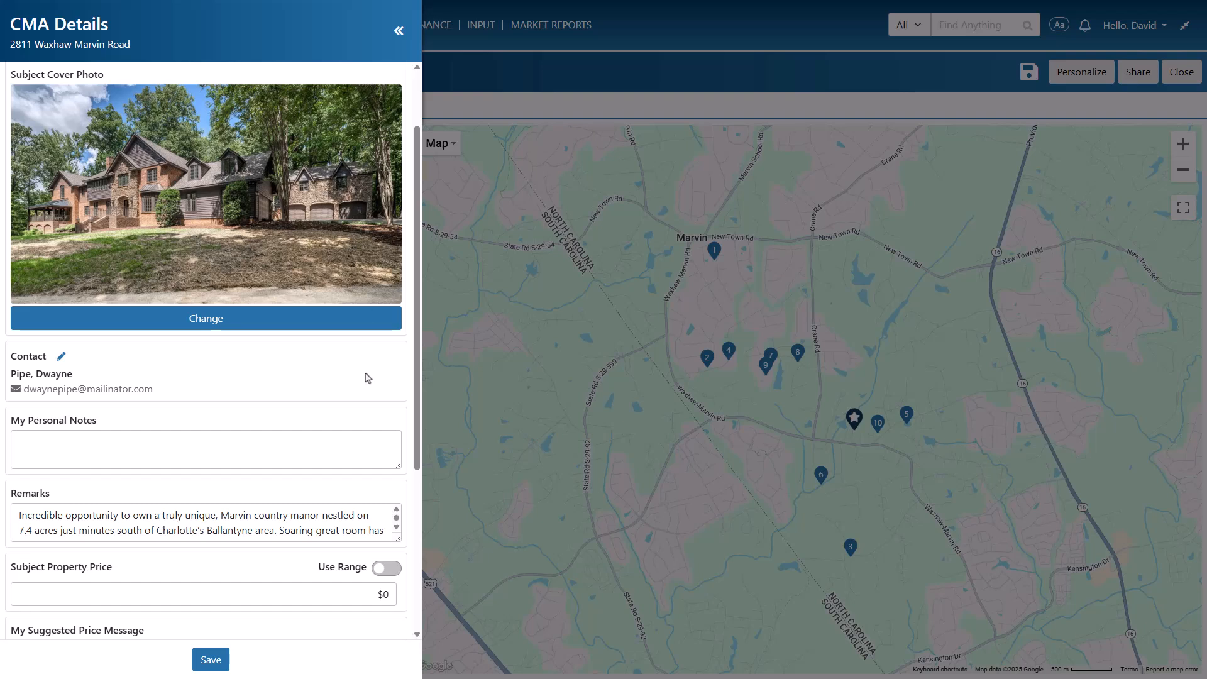
Add the personal note 'Buyers in this area are currently prioritizing move-in-ready properties.' and save
{"action": "left_click", "coordinate": [366, 444]}
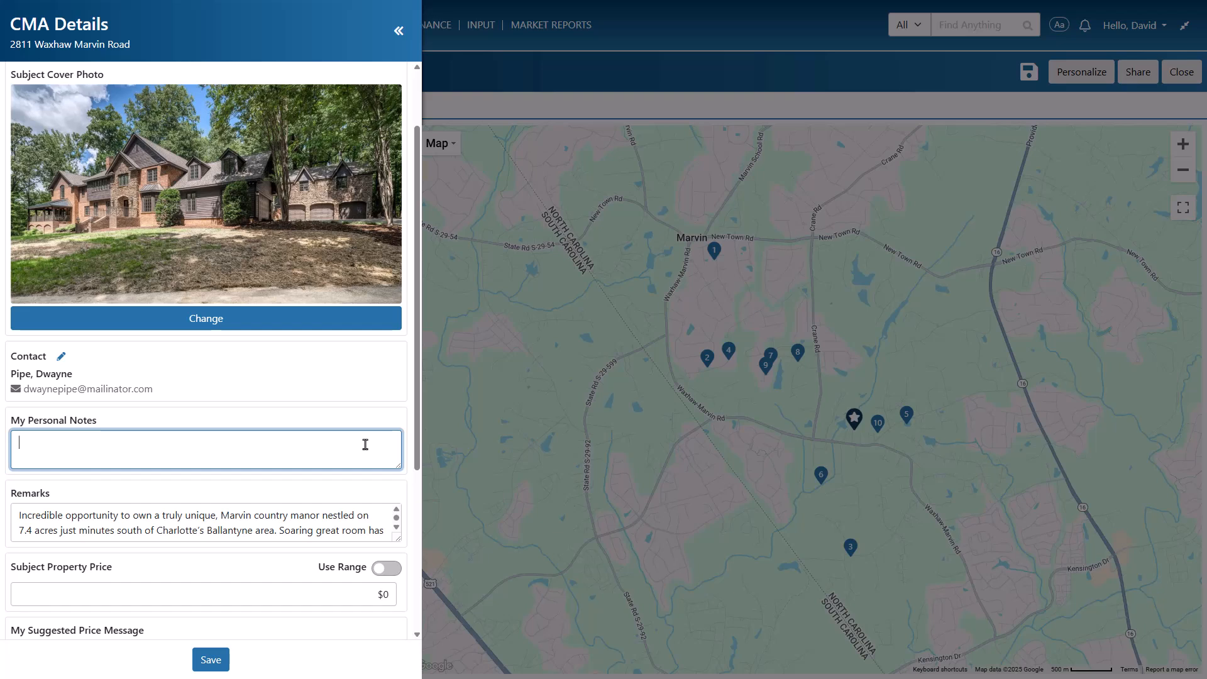
{"action": "type", "text": "Buyers in this area are currently prioritizing move-in-ready properties."}
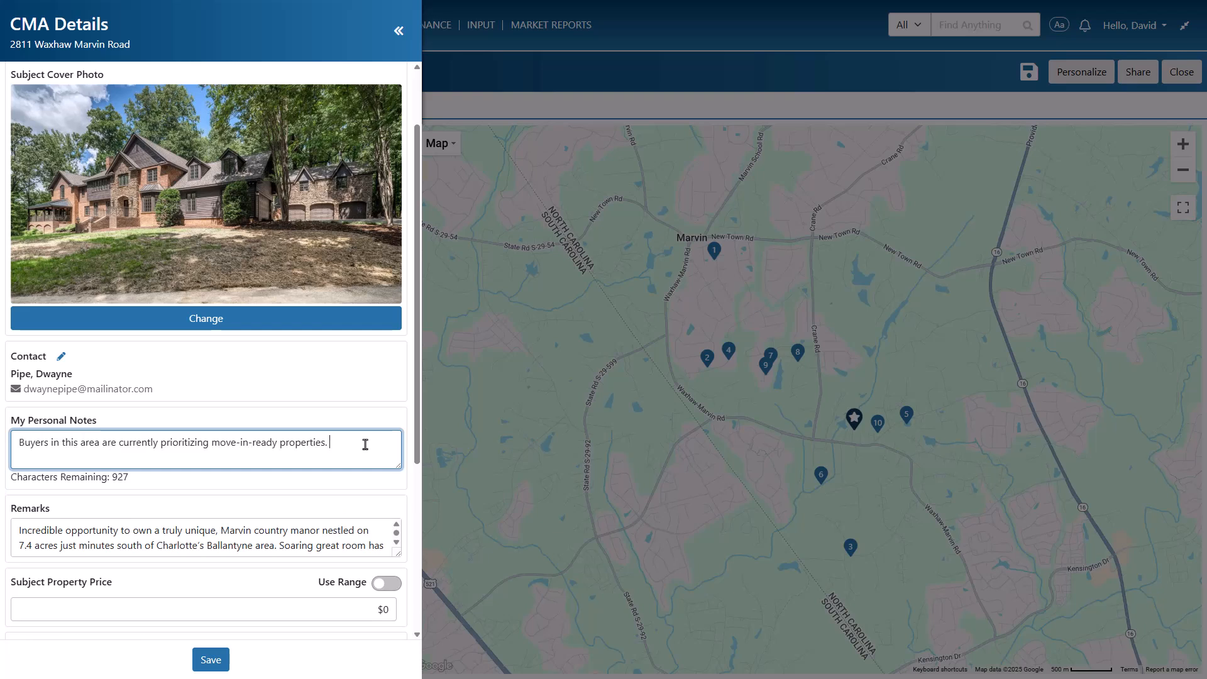
{"action": "scroll", "coordinate": [366, 444], "scroll_direction": "down", "scroll_amount": 5}
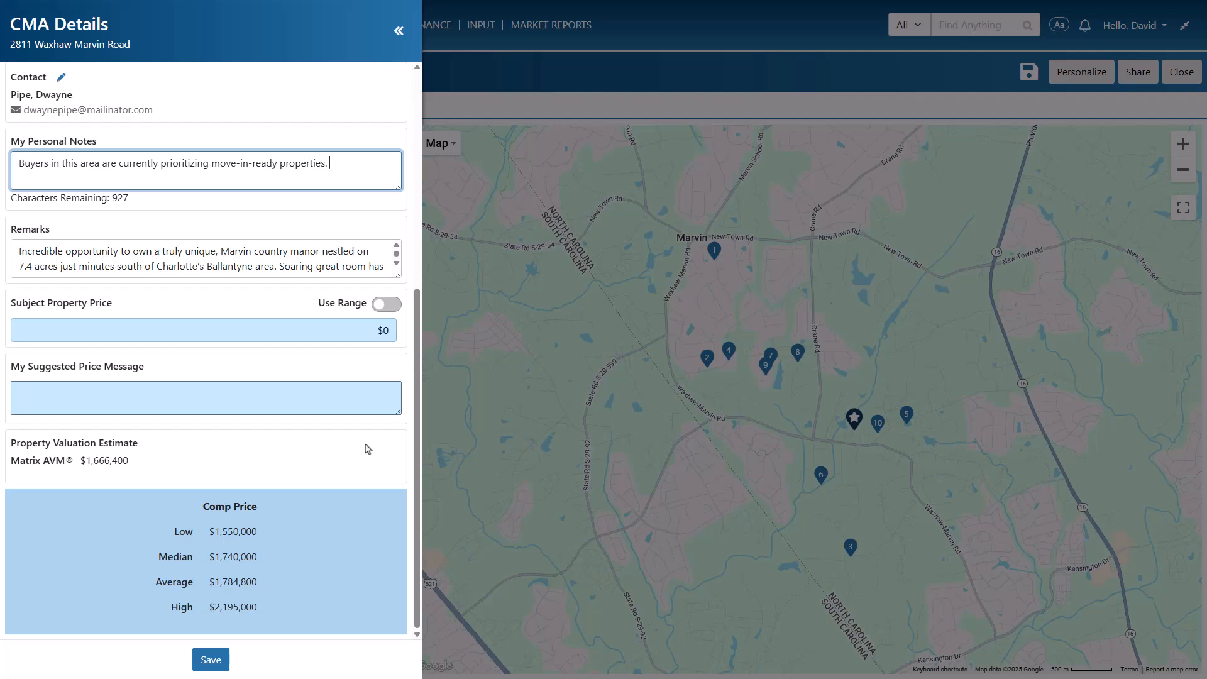
{"action": "left_click", "coordinate": [213, 667]}
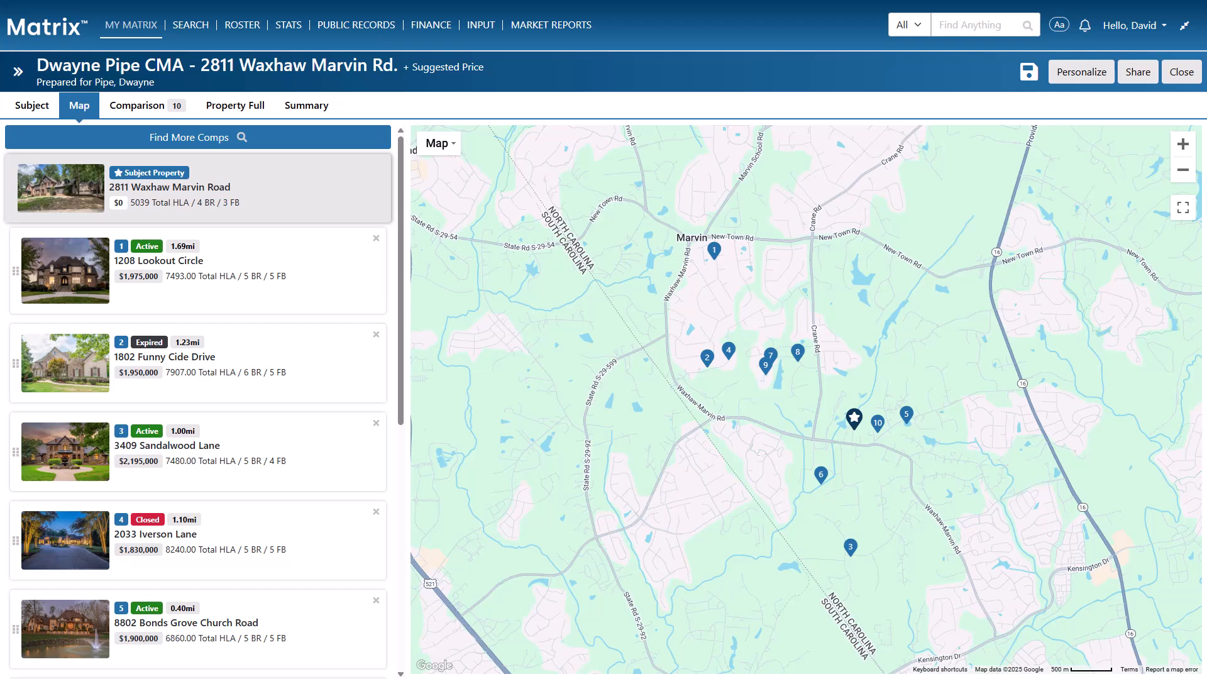
{"action": "left_click", "coordinate": [1030, 73]}
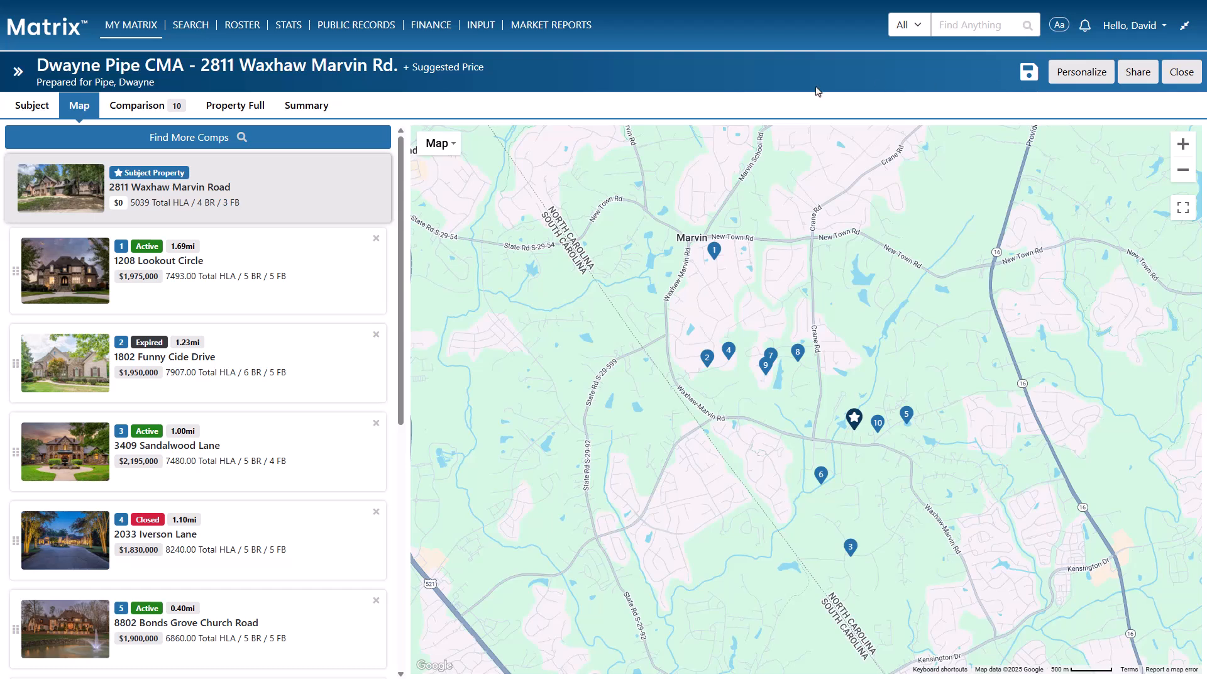
{"action": "left_click", "coordinate": [52, 110]}
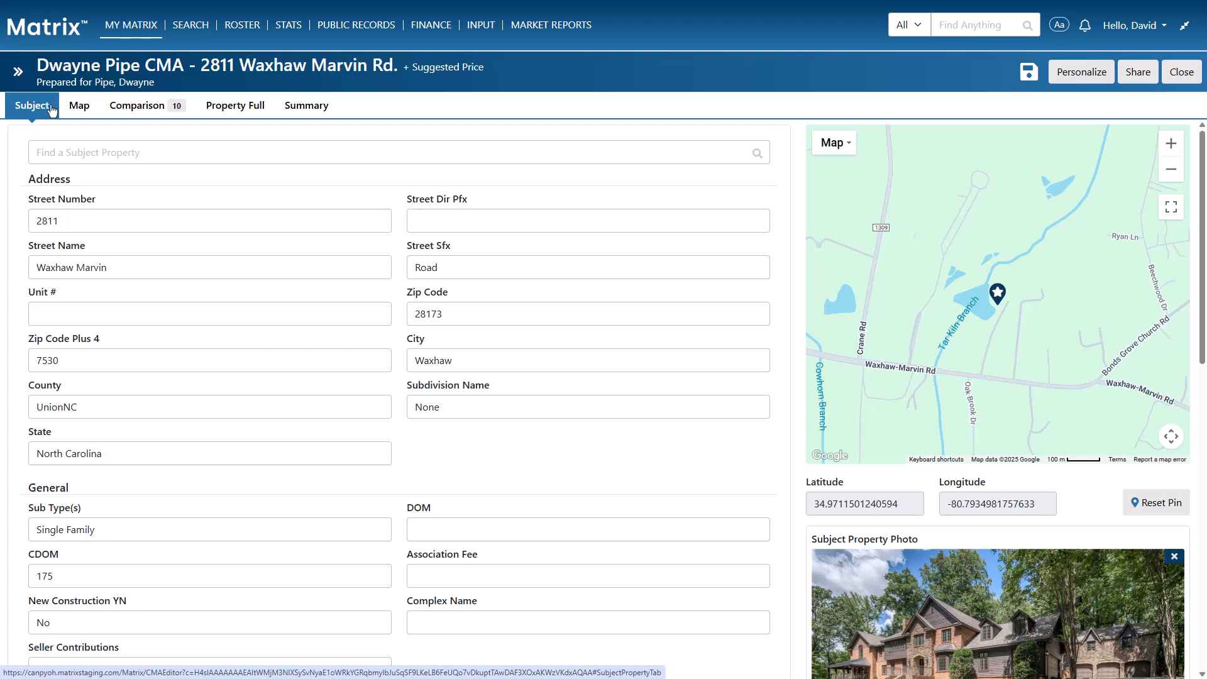
{"action": "scroll", "coordinate": [226, 239], "scroll_direction": "down", "scroll_amount": 10}
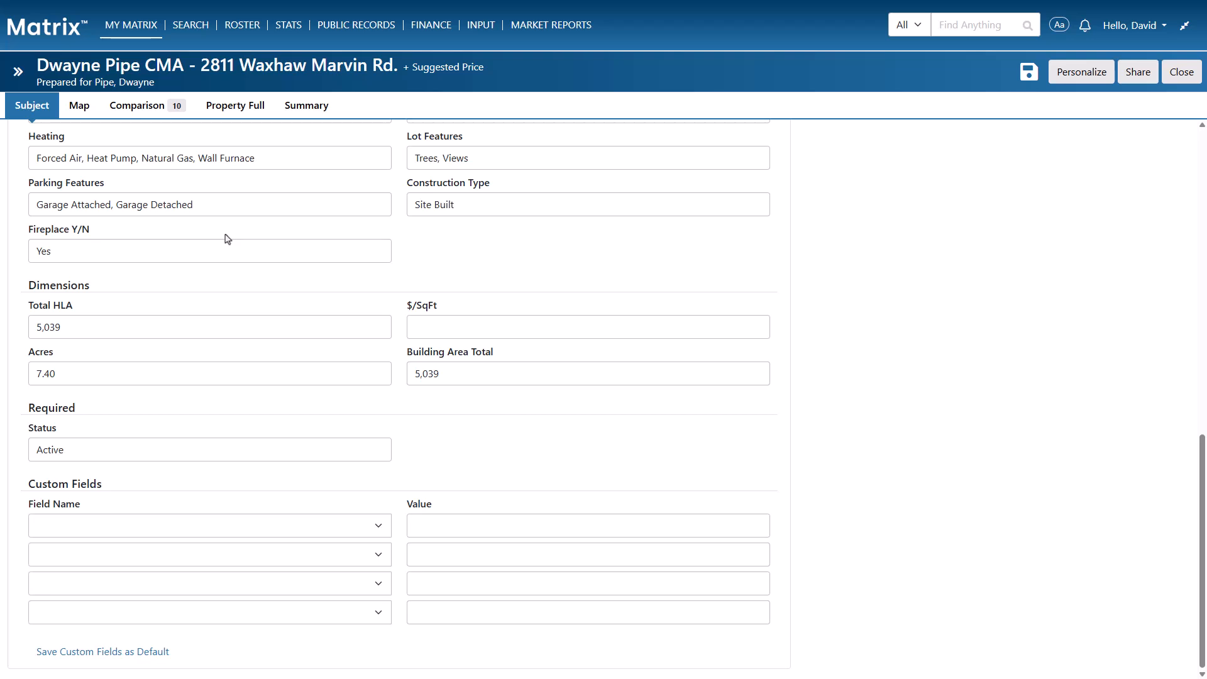
Add custom fields Above Grade Finished Area (5,039) and Carriage House with value 1
{"action": "left_click", "coordinate": [378, 527]}
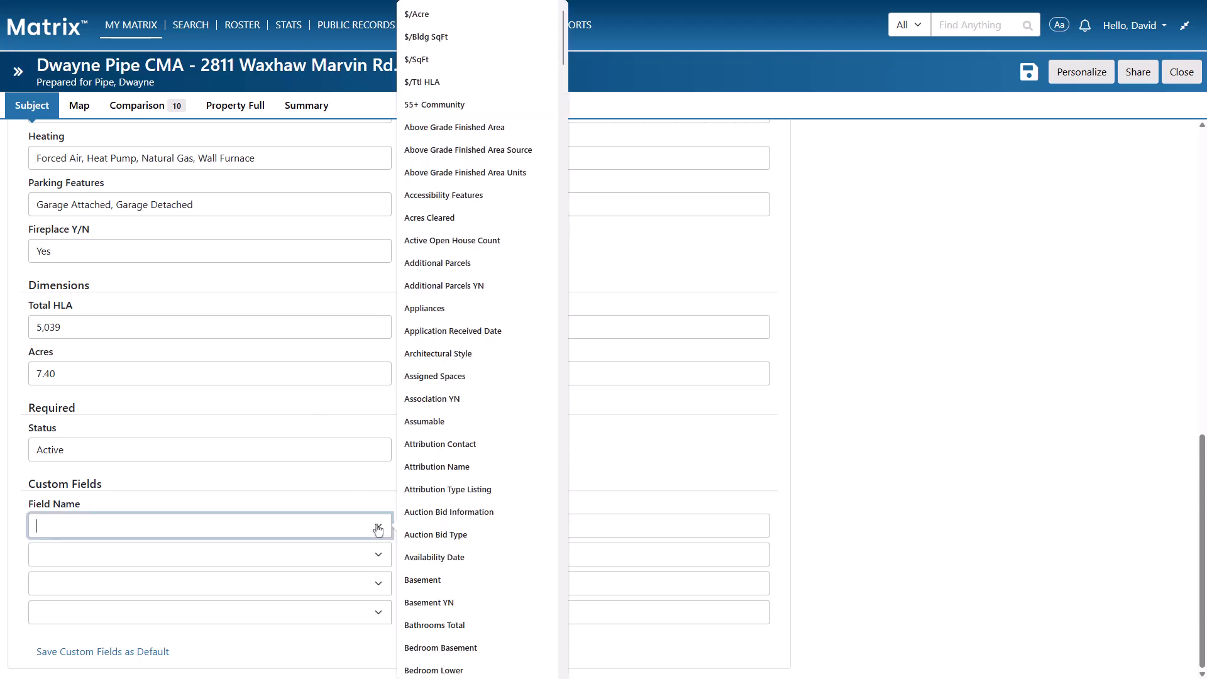
{"action": "left_click", "coordinate": [482, 129]}
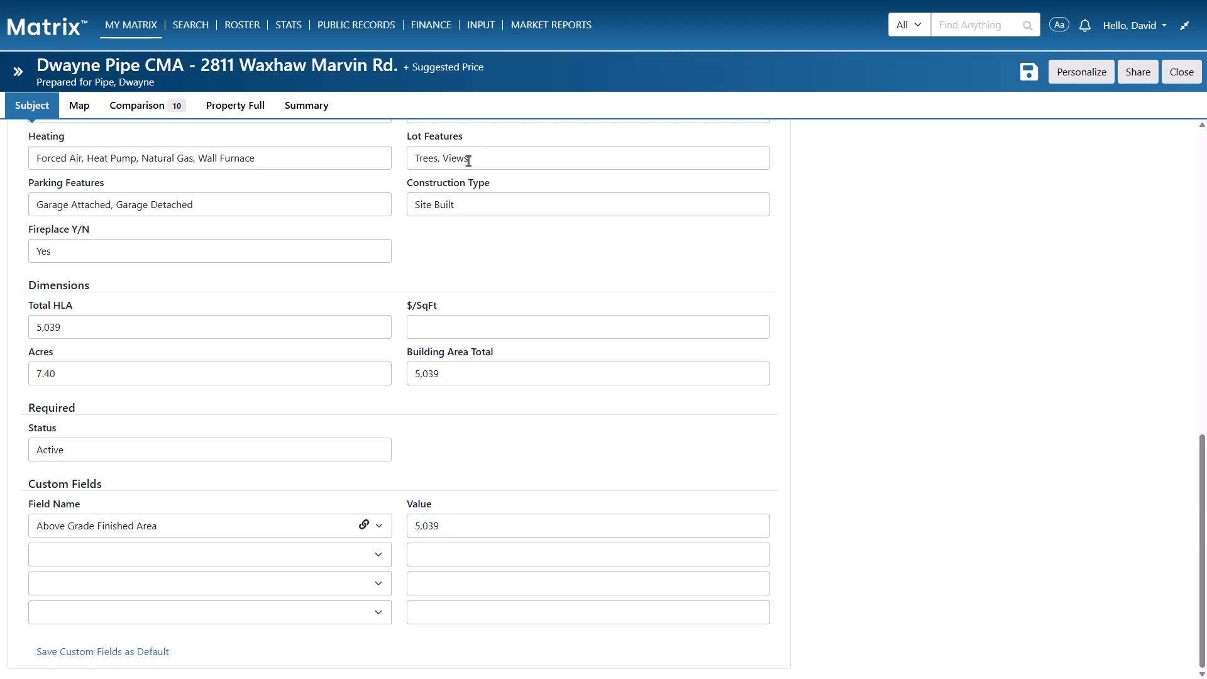
{"action": "left_click", "coordinate": [328, 553]}
{"action": "type", "text": "Carriage House"}
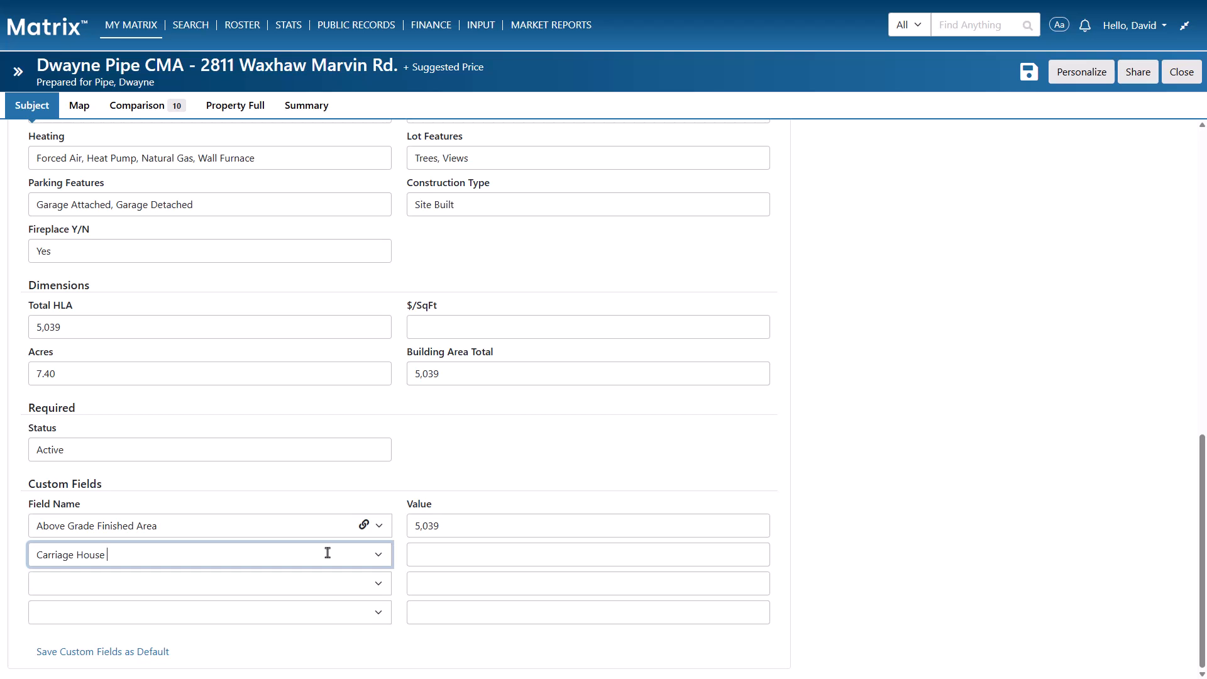
{"action": "left_click", "coordinate": [455, 558]}
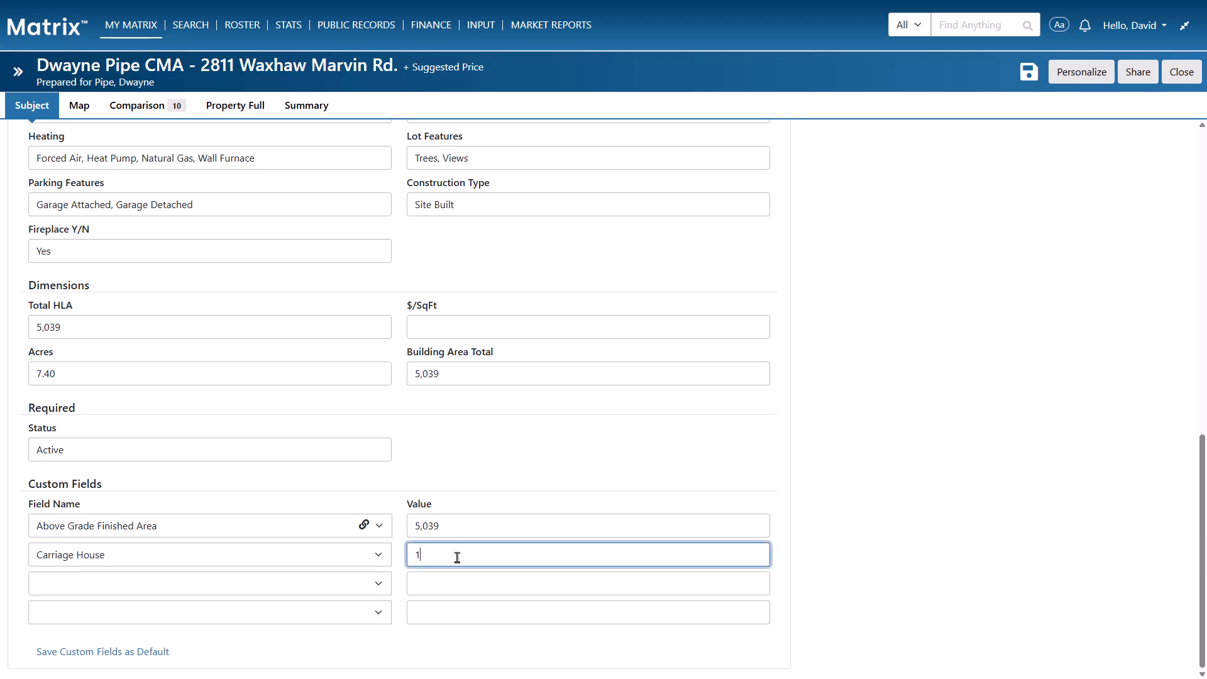
{"action": "scroll", "coordinate": [458, 558], "scroll_direction": "up", "scroll_amount": 10}
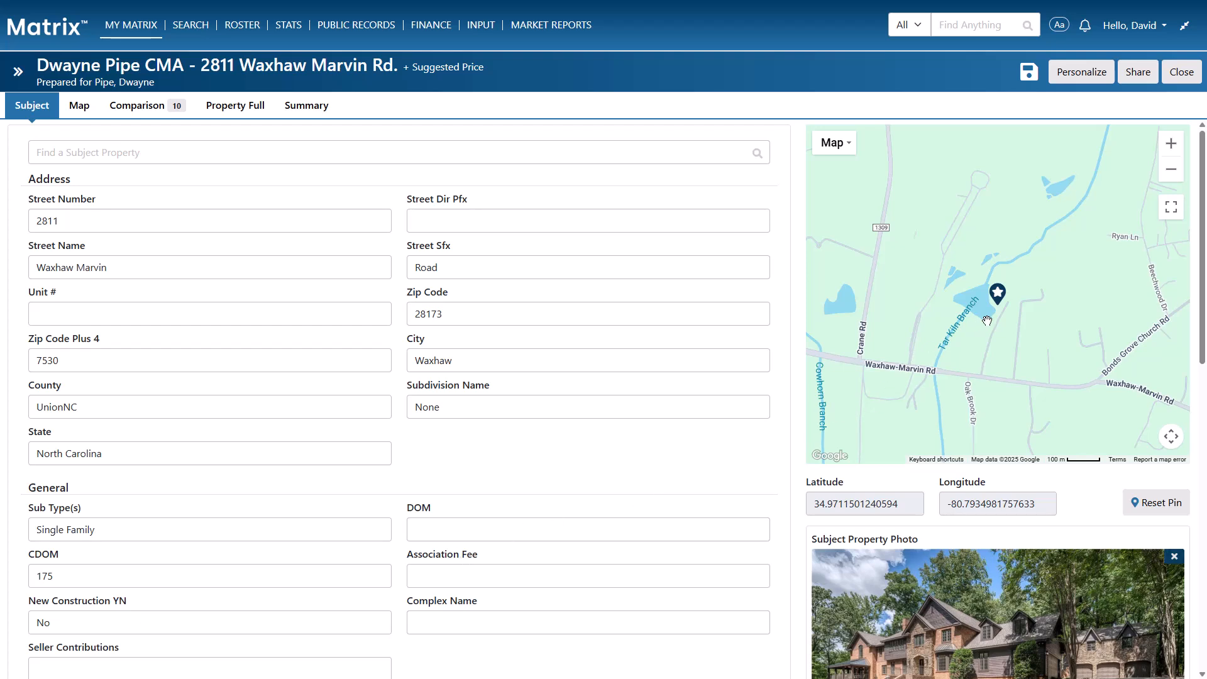
{"action": "scroll", "coordinate": [988, 321], "scroll_direction": "up", "scroll_amount": 2}
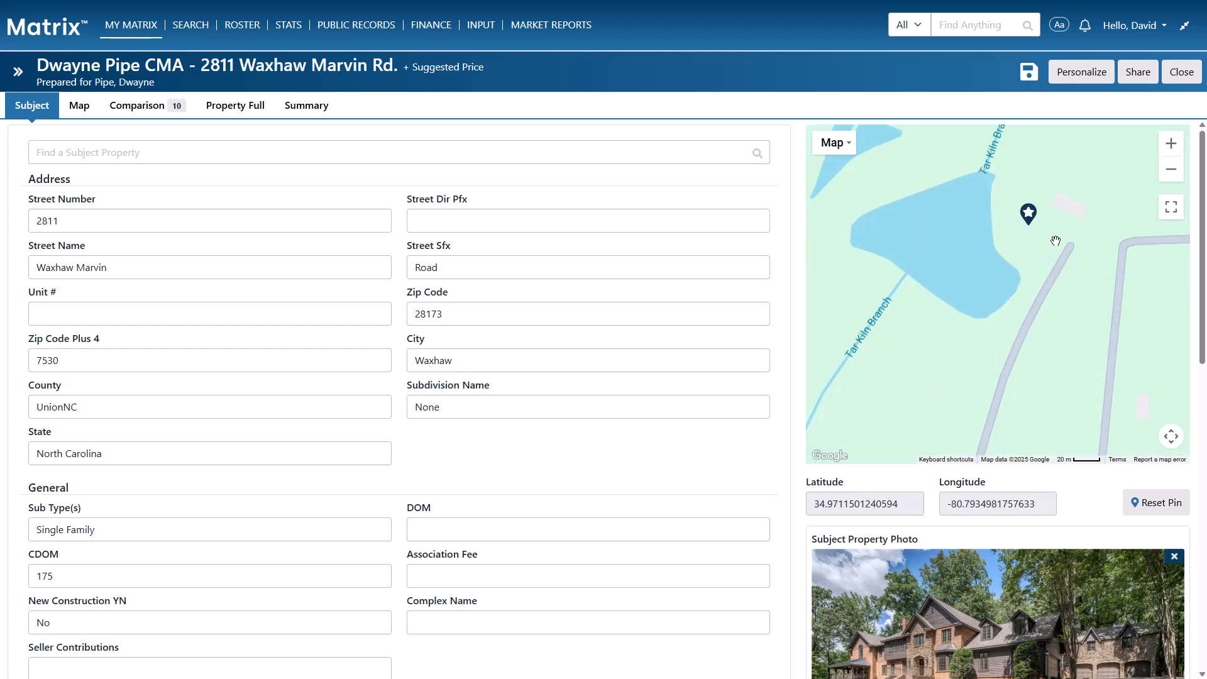
{"action": "left_click", "coordinate": [1070, 205]}
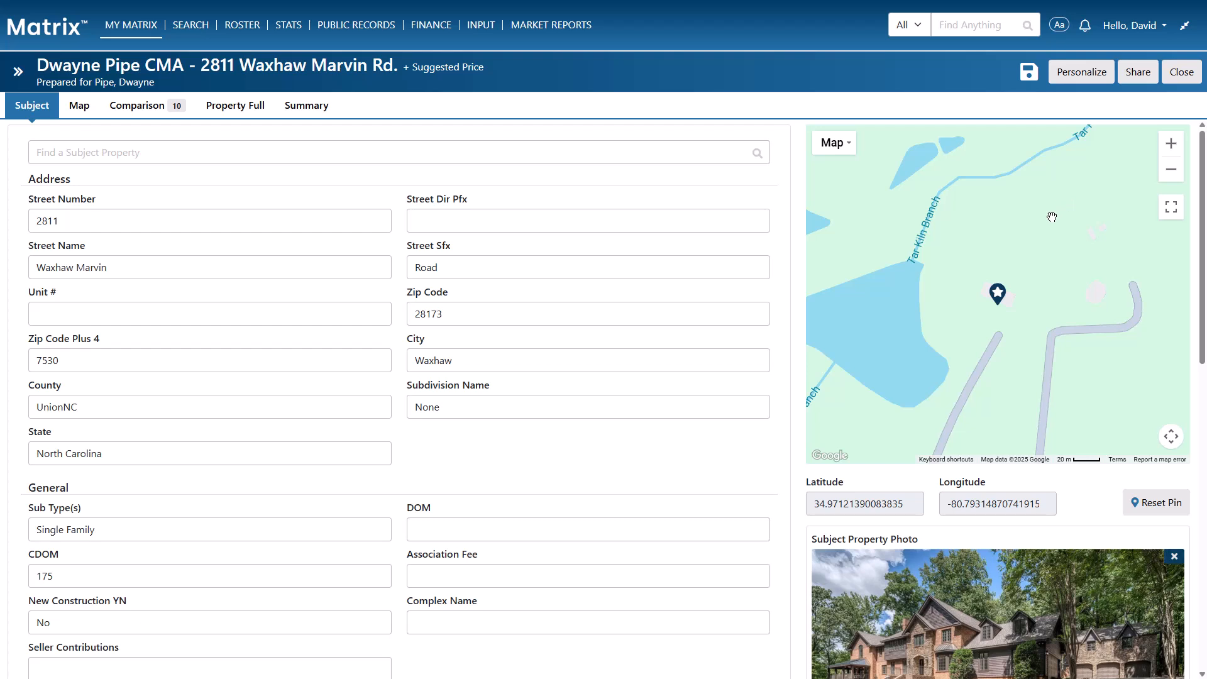
{"action": "scroll", "coordinate": [779, 507], "scroll_direction": "down", "scroll_amount": 2}
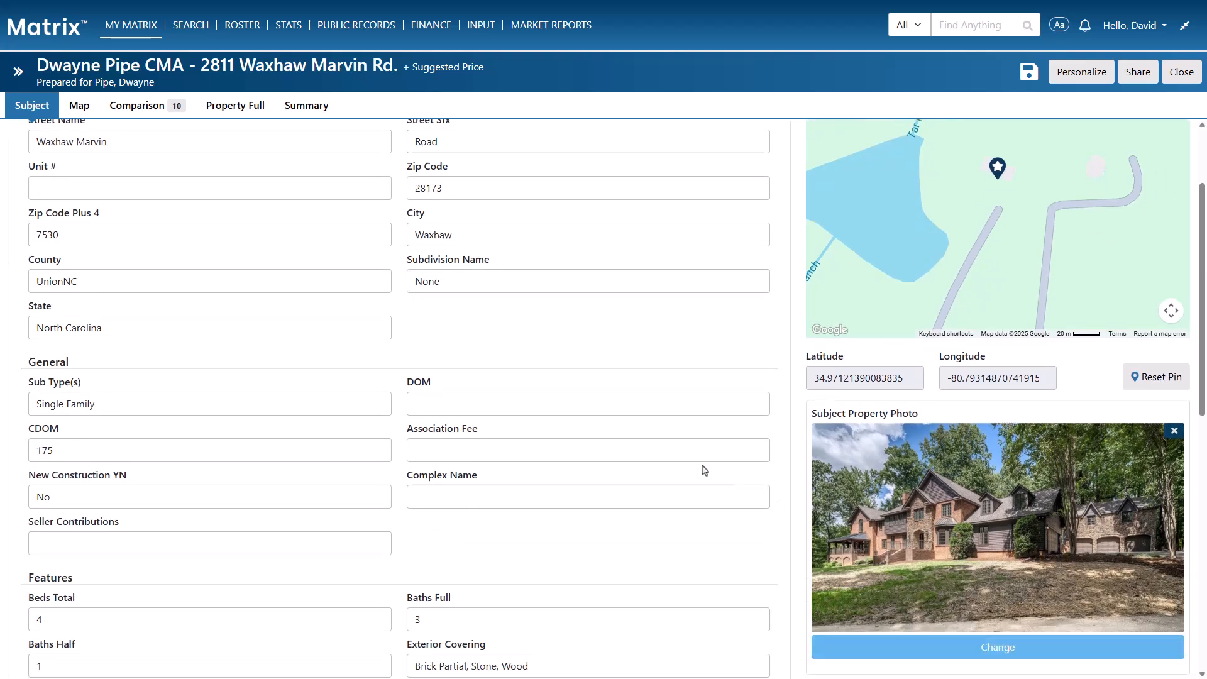
{"action": "left_click", "coordinate": [80, 110]}
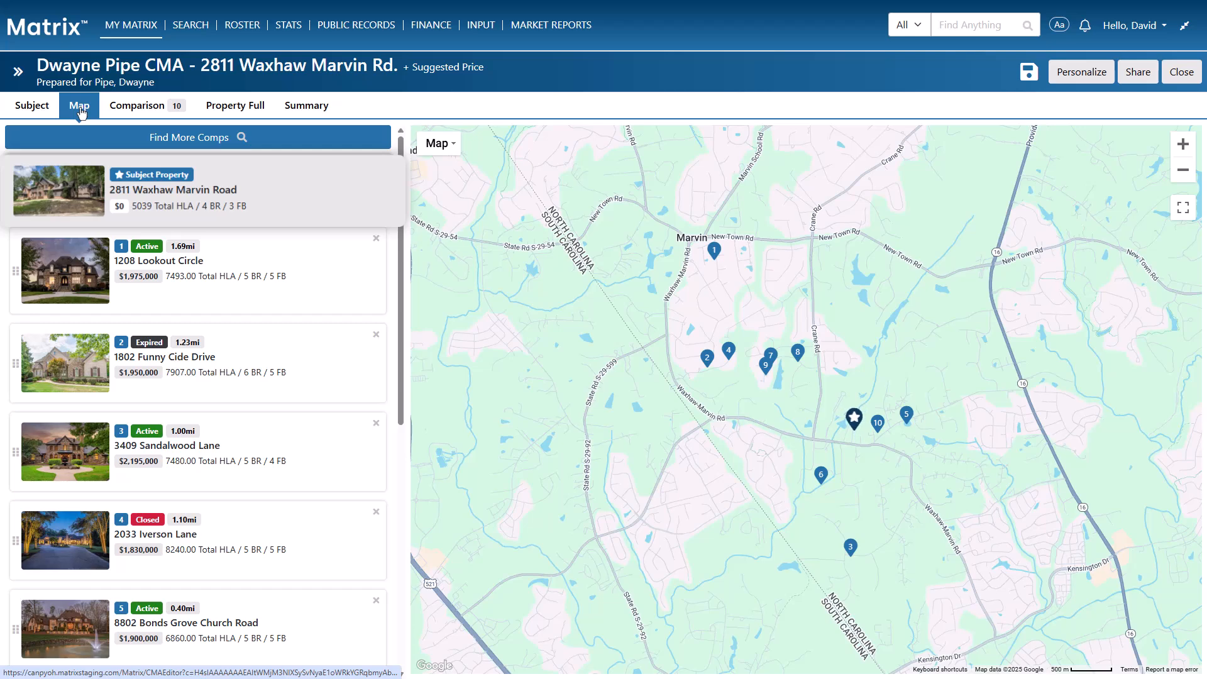
{"action": "left_click", "coordinate": [107, 144]}
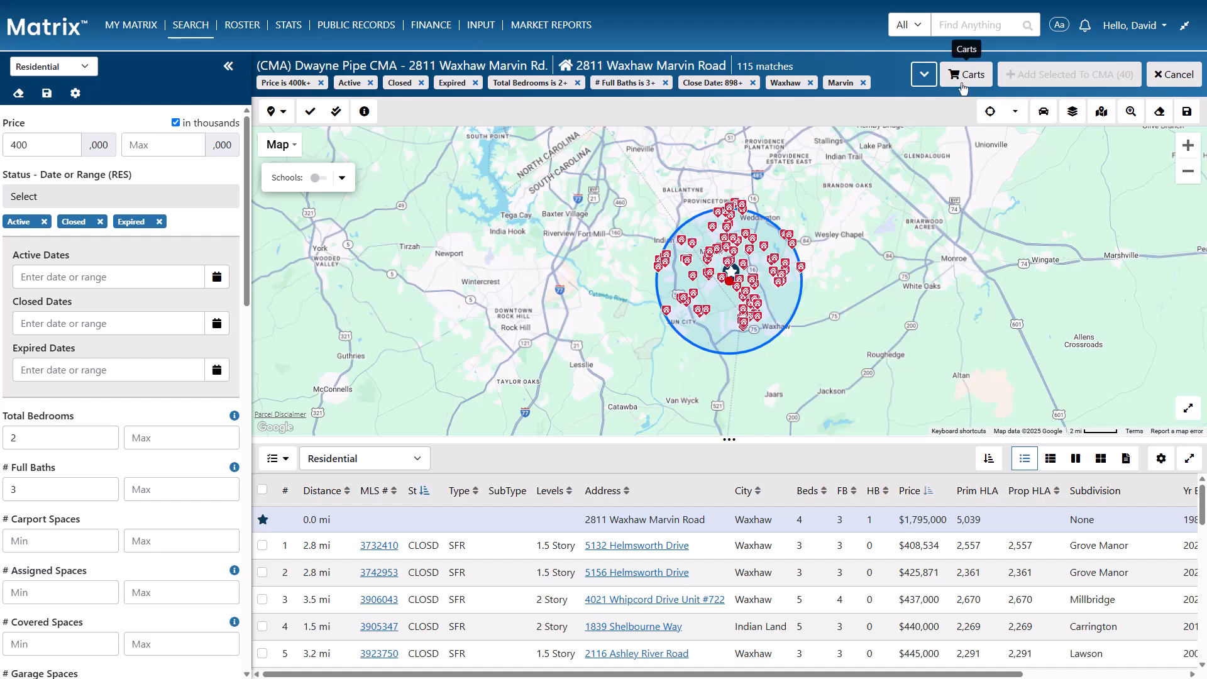
{"action": "left_click", "coordinate": [963, 75]}
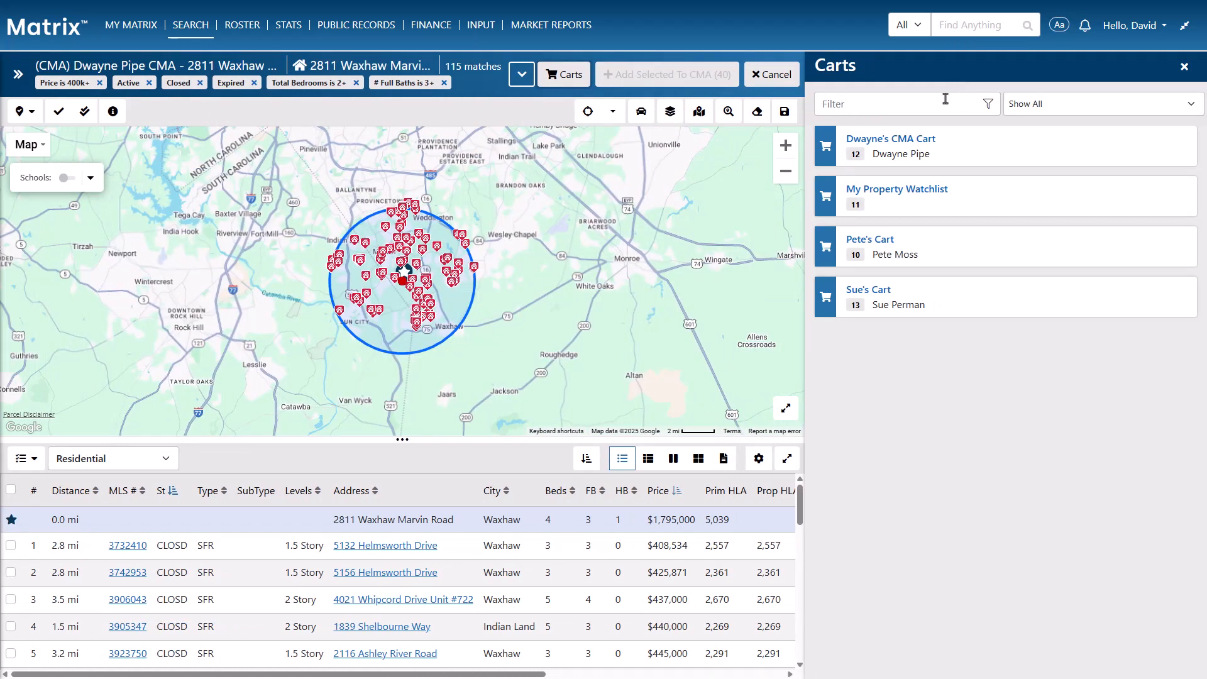
{"action": "left_click", "coordinate": [903, 144]}
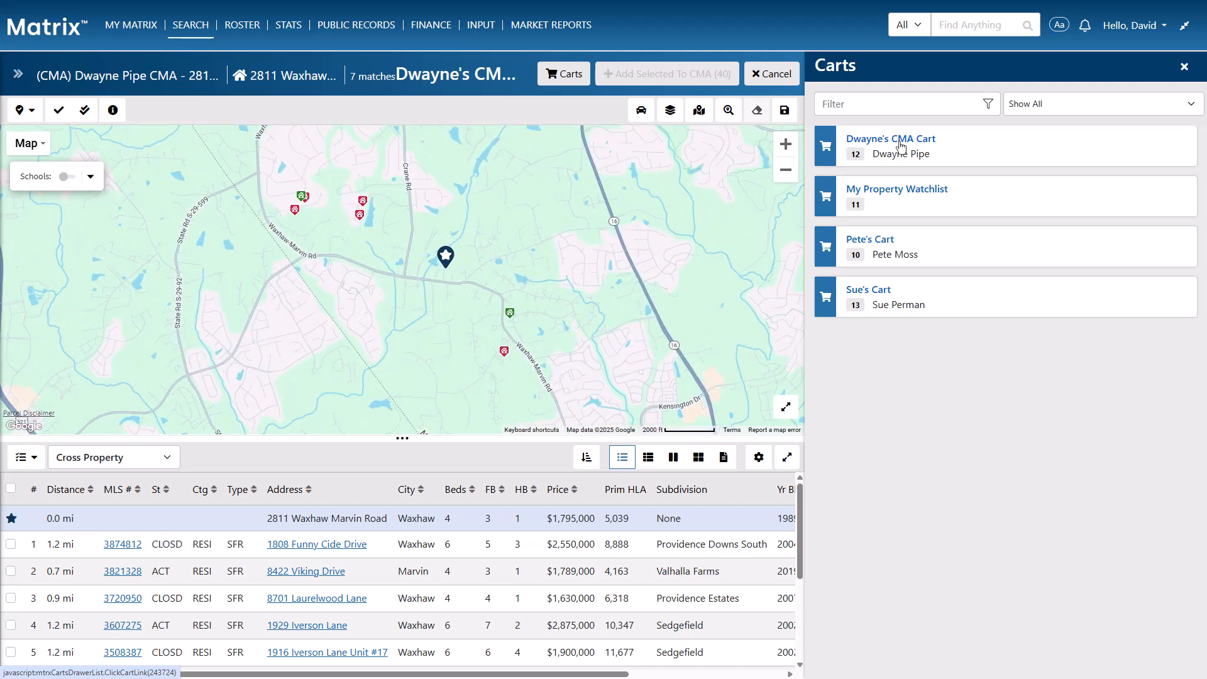
{"action": "left_click", "coordinate": [767, 75]}
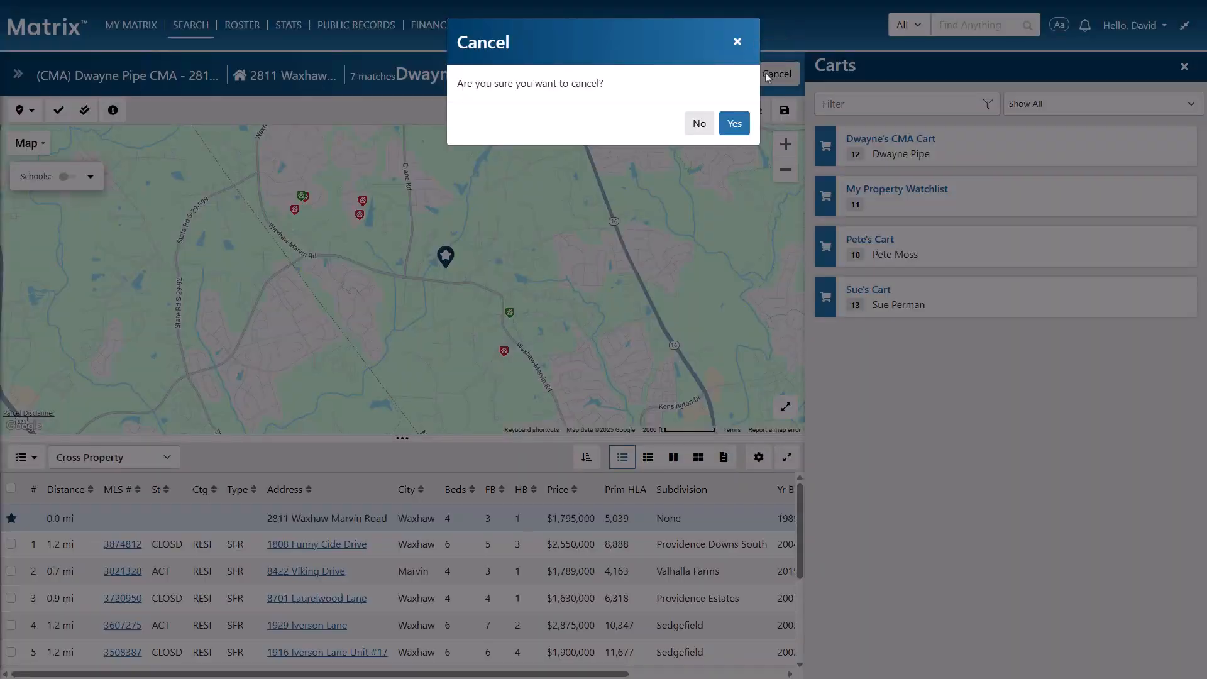
{"action": "left_click", "coordinate": [735, 123]}
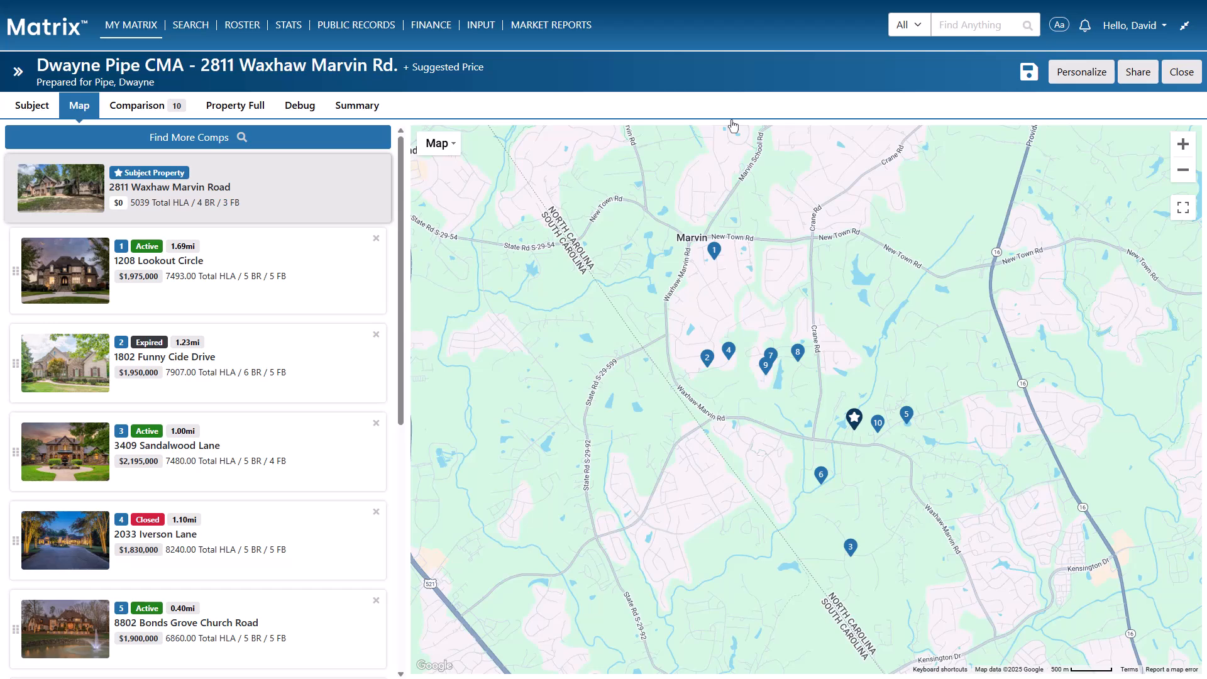
{"action": "left_click", "coordinate": [352, 138]}
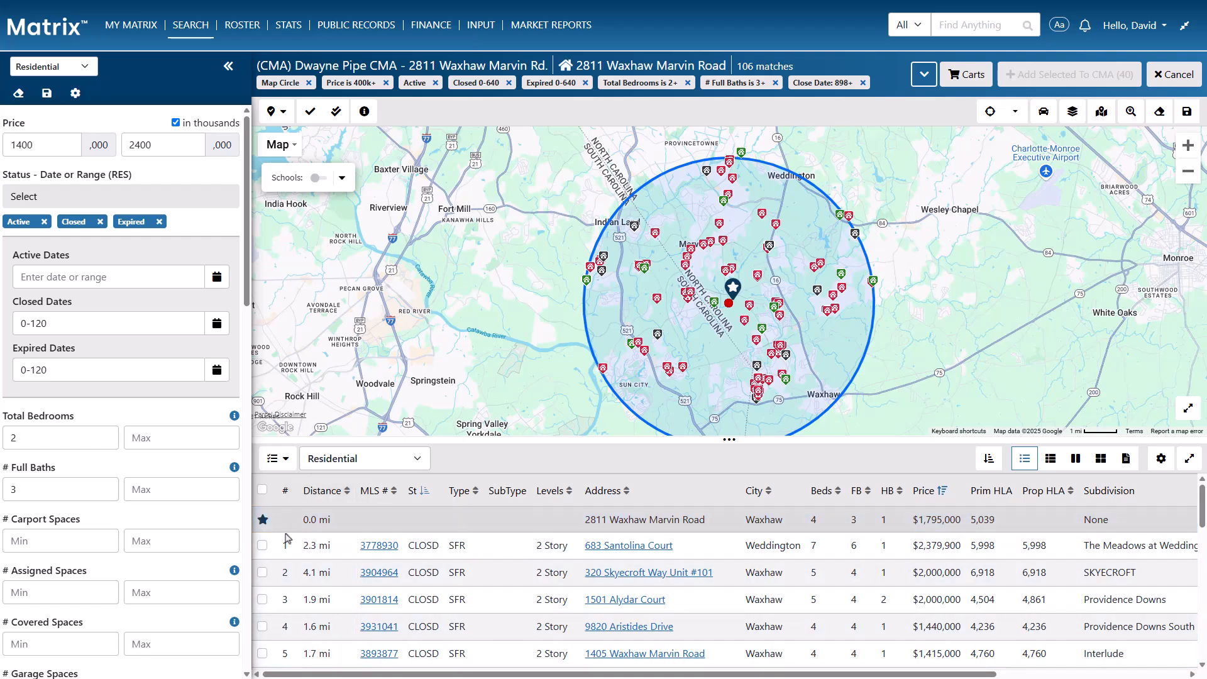
{"action": "left_click", "coordinate": [263, 600]}
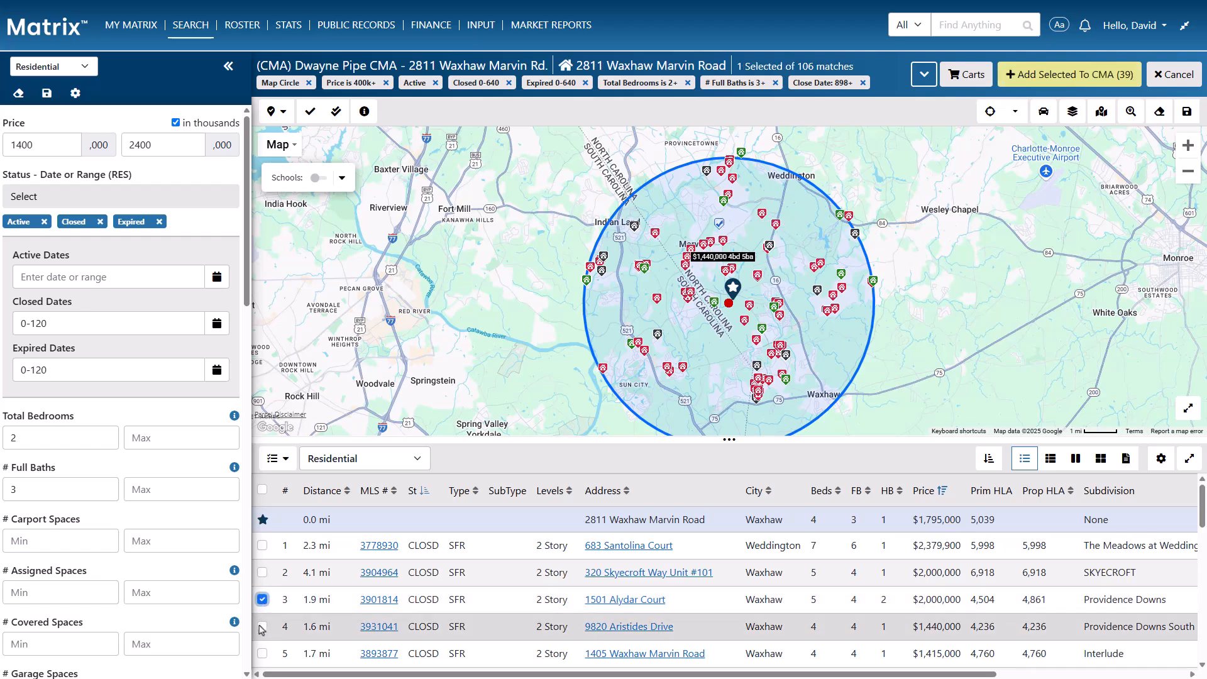
{"action": "left_click", "coordinate": [262, 627]}
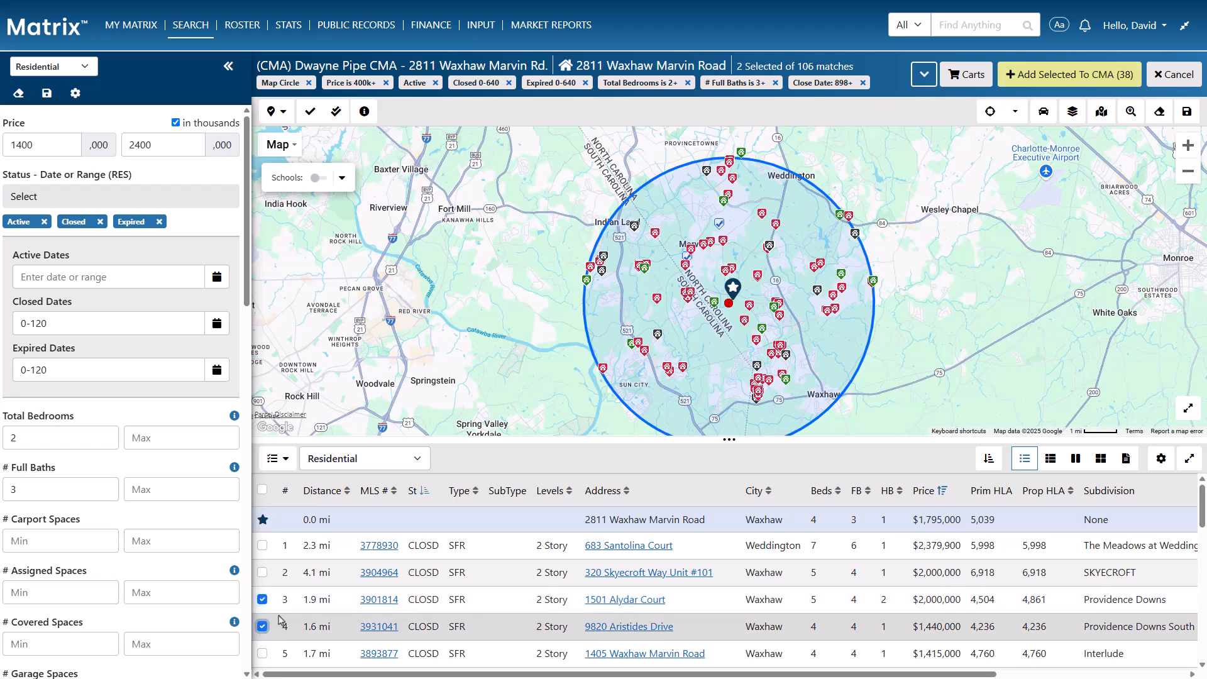
{"action": "left_click", "coordinate": [1061, 84]}
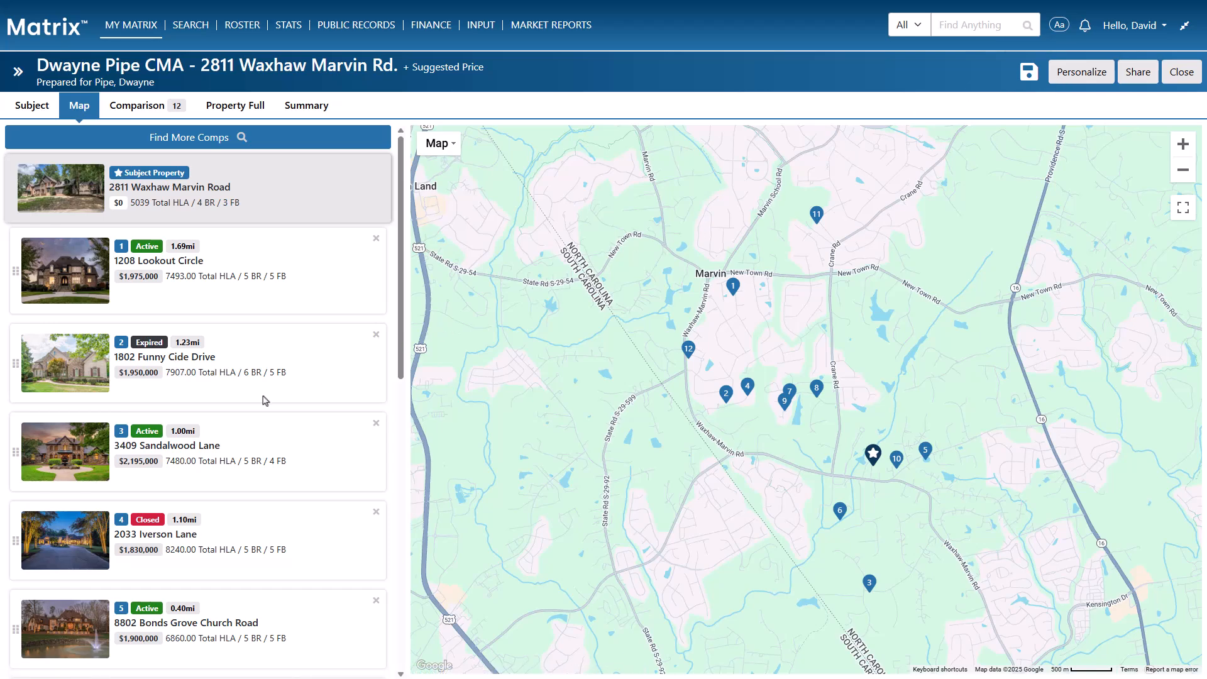
{"action": "left_click_drag", "start_coordinate": [15, 459], "coordinate": [14, 258]}
{"action": "scroll", "coordinate": [14, 258], "scroll_direction": "down", "scroll_amount": 3}
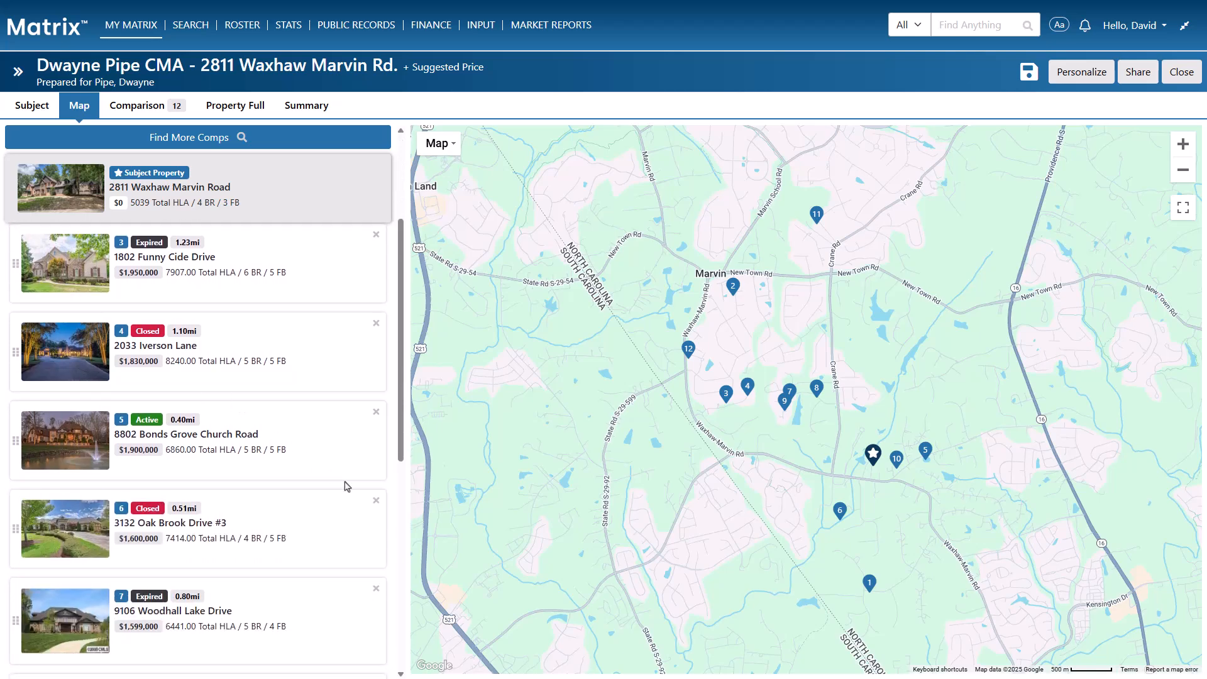
{"action": "left_click", "coordinate": [375, 503]}
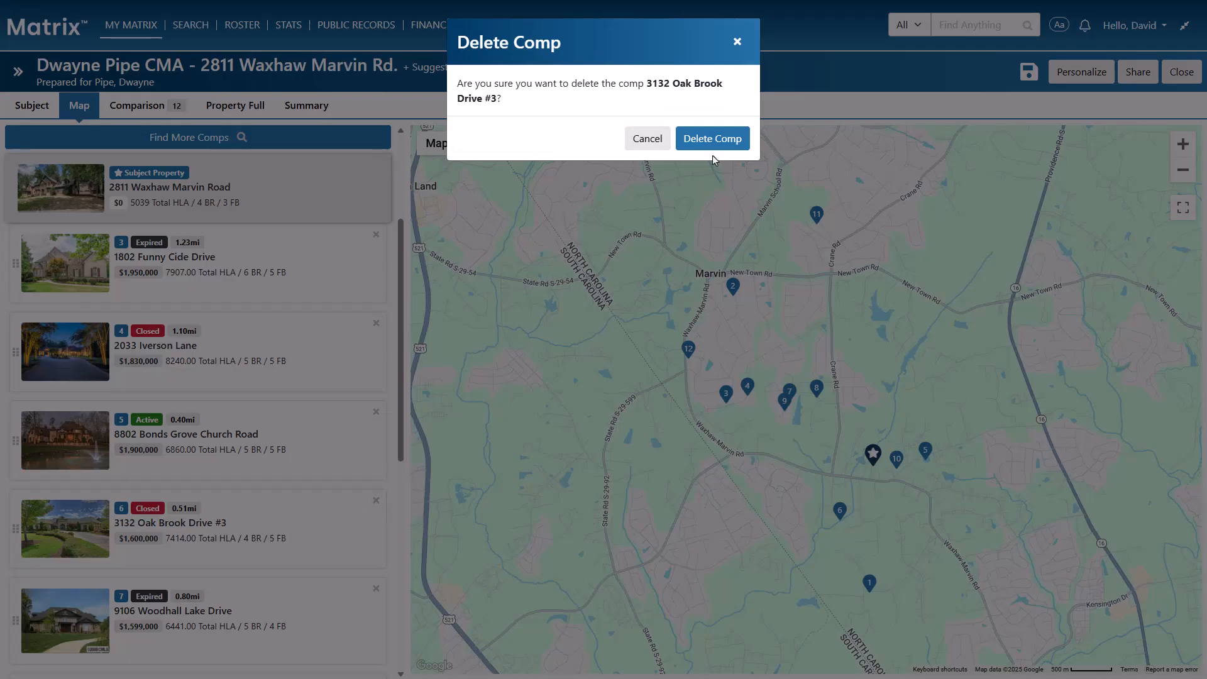
{"action": "left_click", "coordinate": [728, 146]}
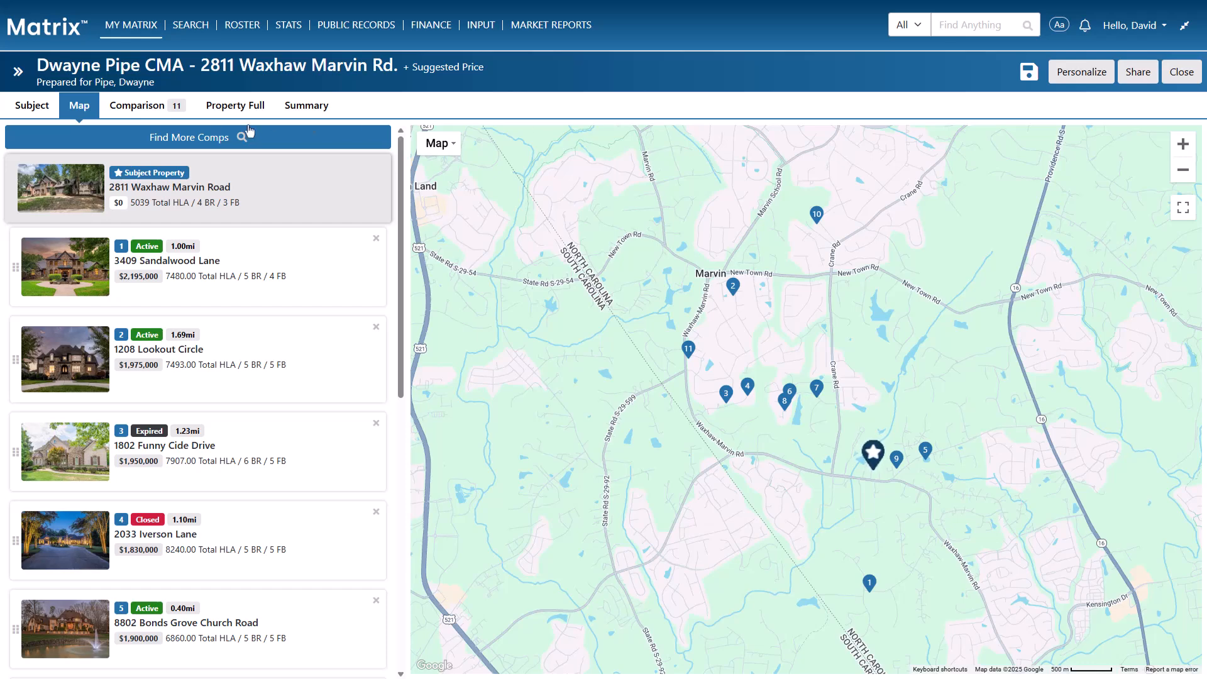
{"action": "left_click", "coordinate": [157, 111]}
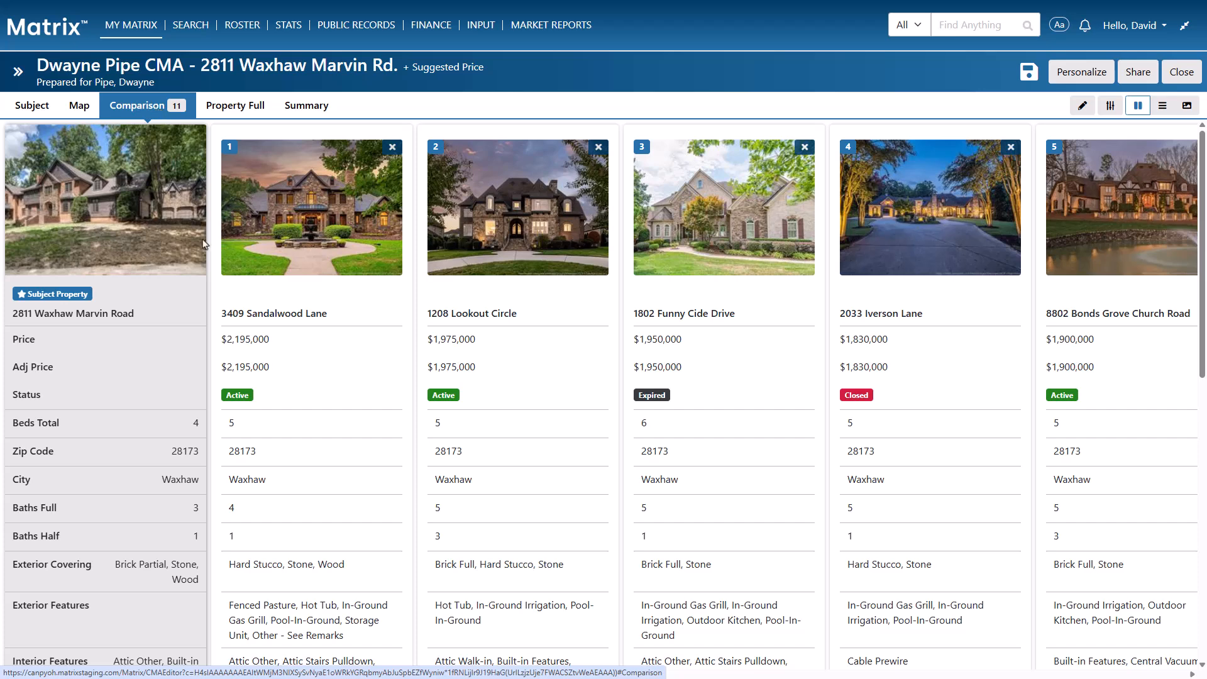
Browse comp photos and the Kitchen/Dining filter, then settle on the Horizontal row table
{"action": "left_click_drag", "start_coordinate": [462, 676], "coordinate": [411, 676]}
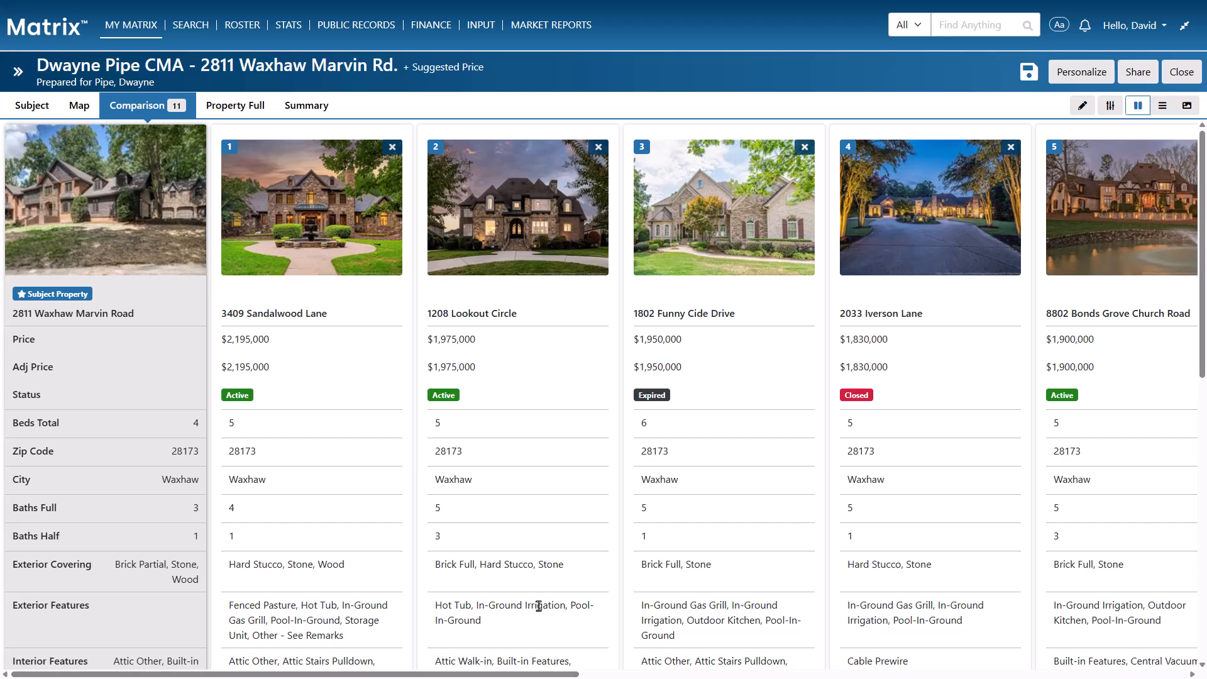
{"action": "left_click", "coordinate": [1163, 107]}
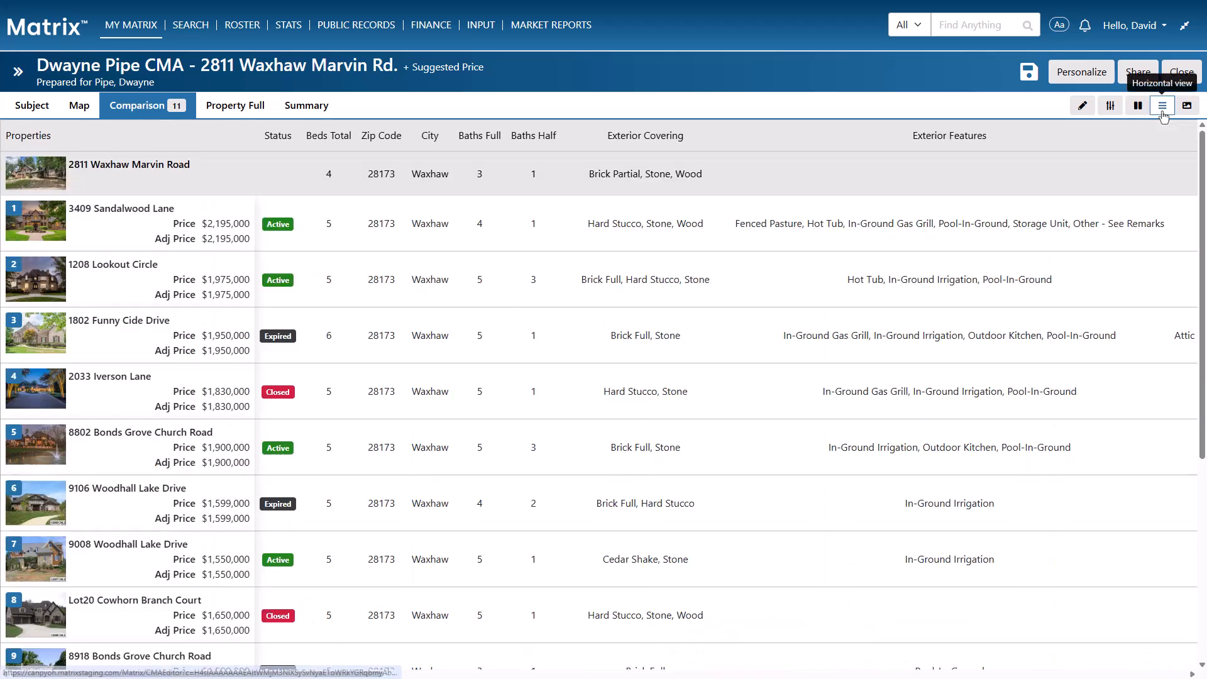
{"action": "mouse_move", "coordinate": [1202, 141]}
{"action": "left_mouse_down"}
{"action": "mouse_move", "coordinate": [1203, 301]}
{"action": "mouse_move", "coordinate": [1206, 134]}
{"action": "left_mouse_up"}
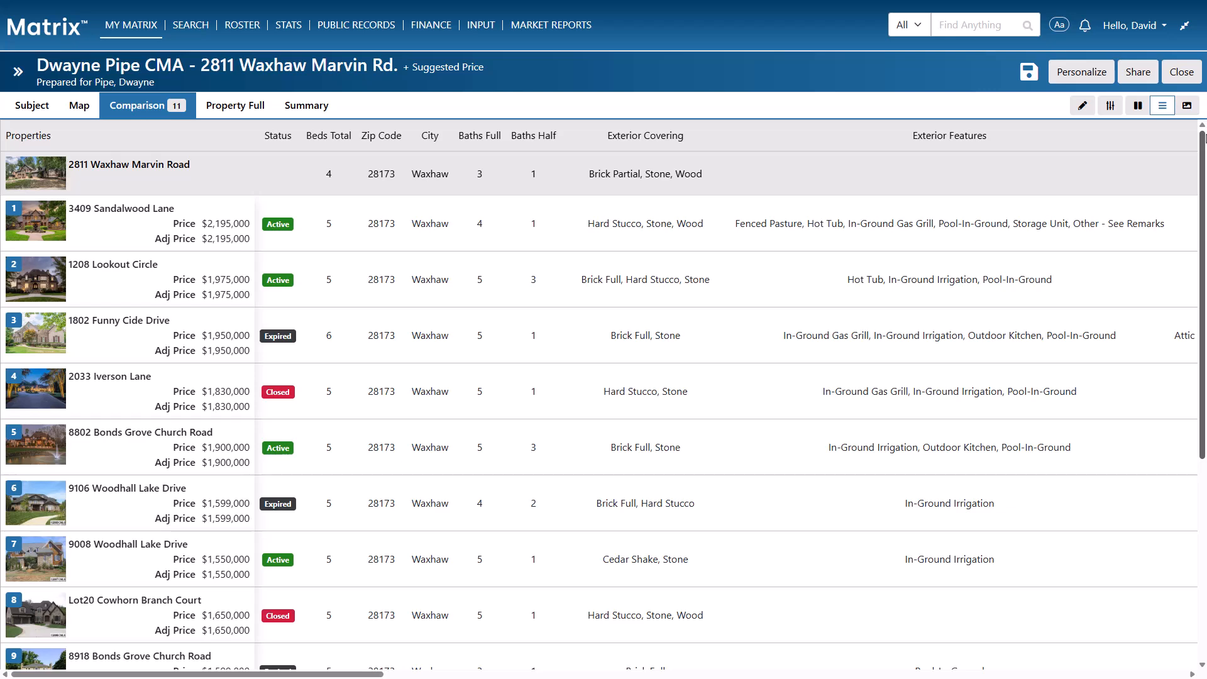
{"action": "left_click", "coordinate": [1188, 105]}
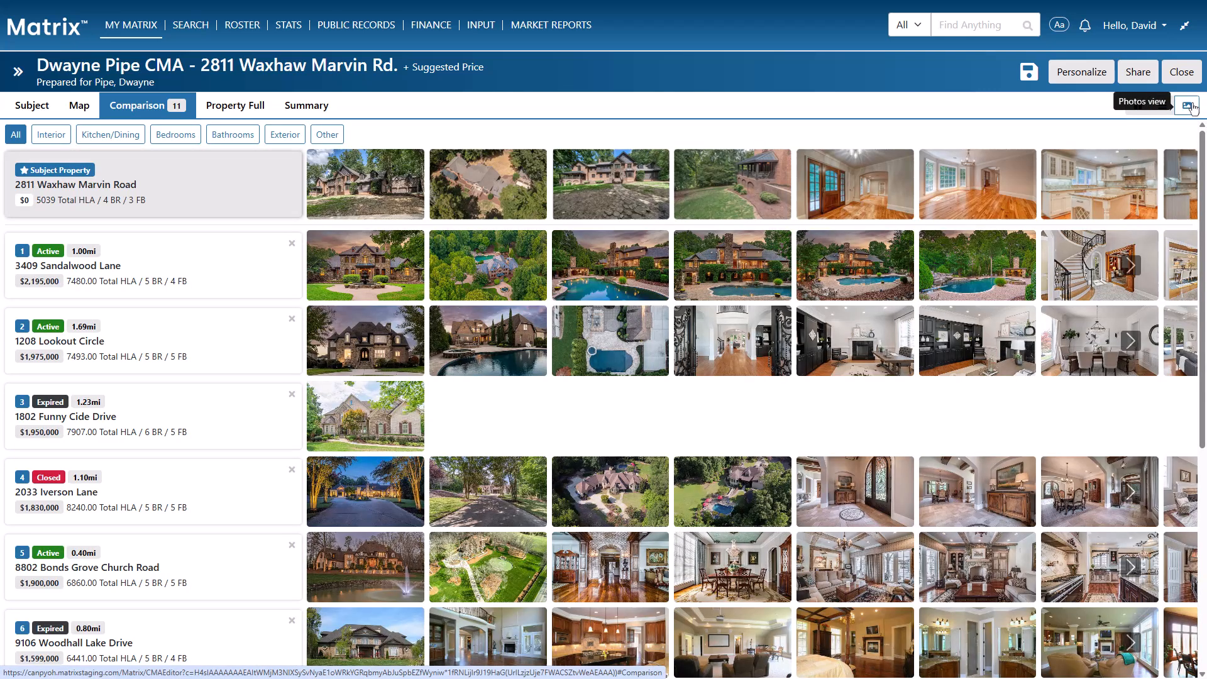
{"action": "left_click", "coordinate": [1130, 265]}
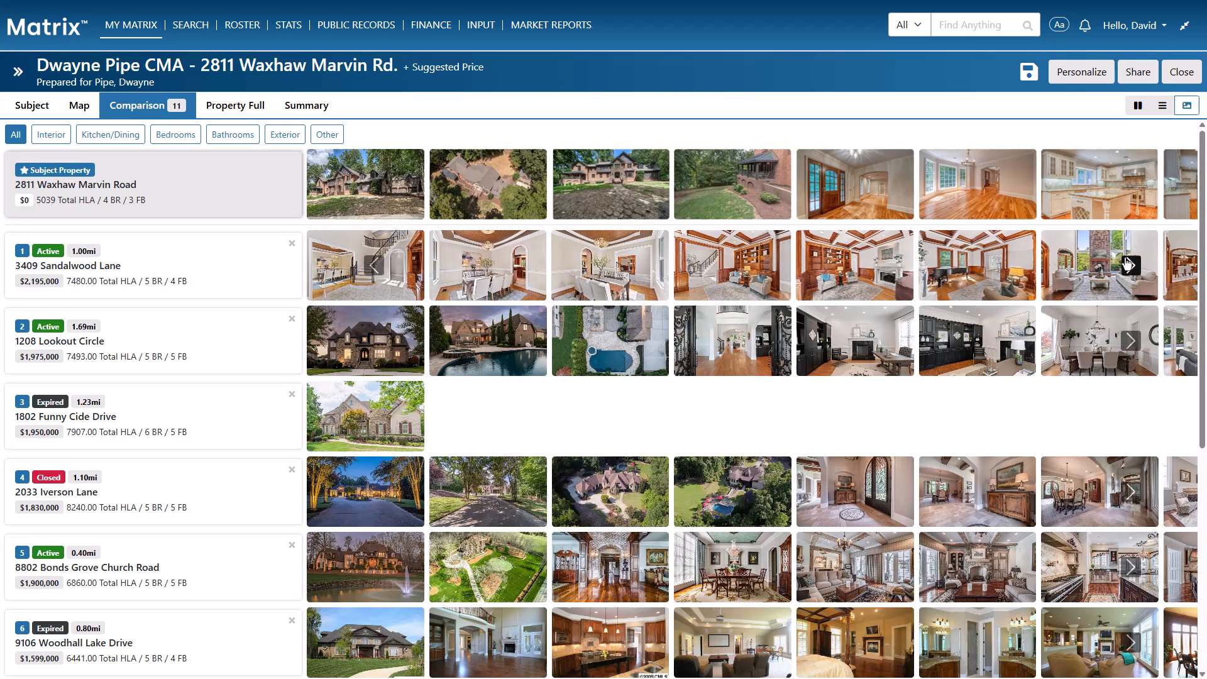
{"action": "left_click", "coordinate": [373, 264]}
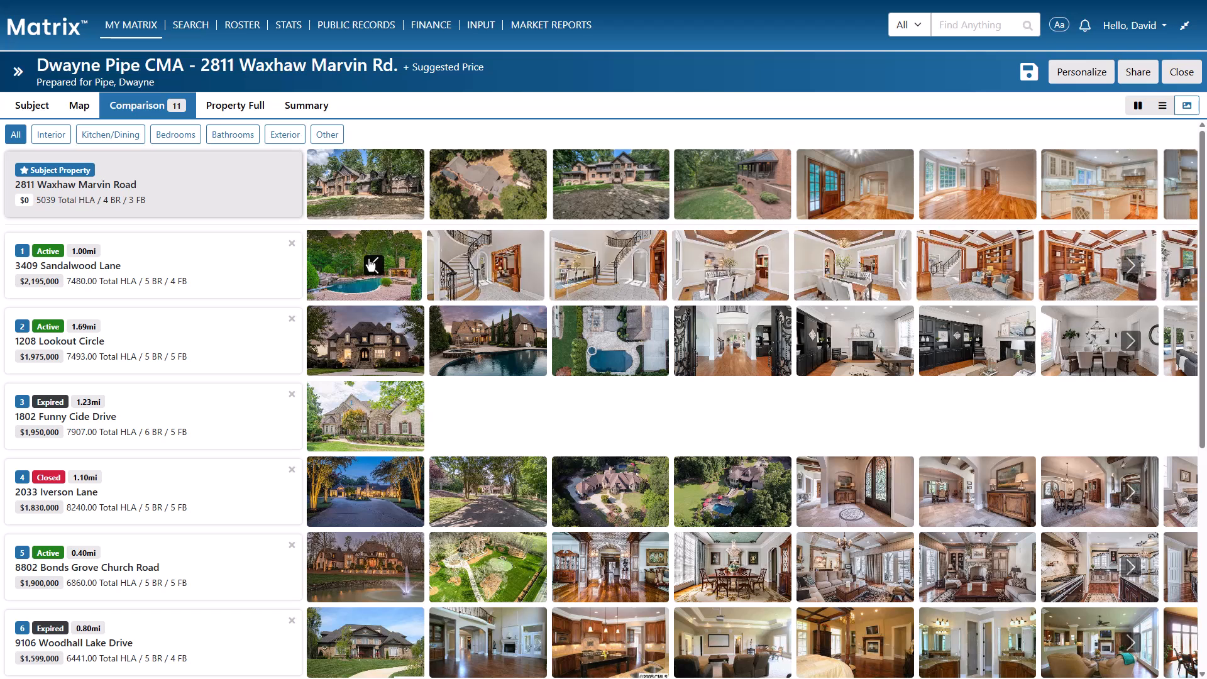
{"action": "left_click", "coordinate": [124, 136]}
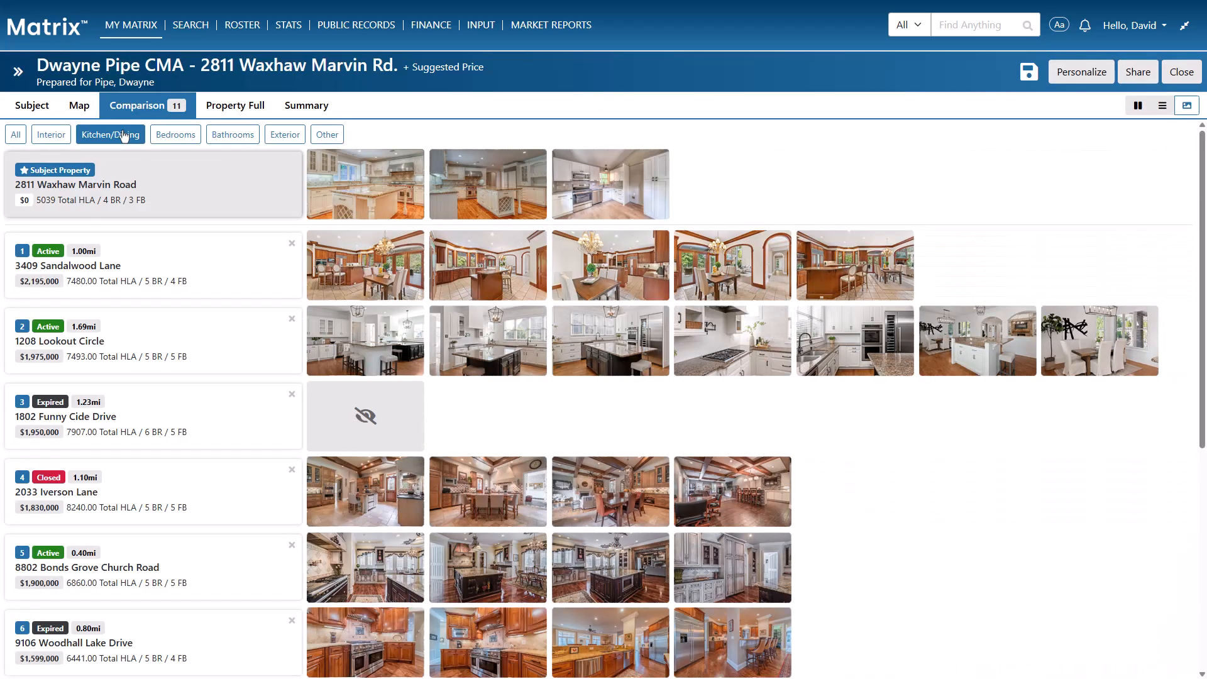
{"action": "left_click", "coordinate": [1162, 106]}
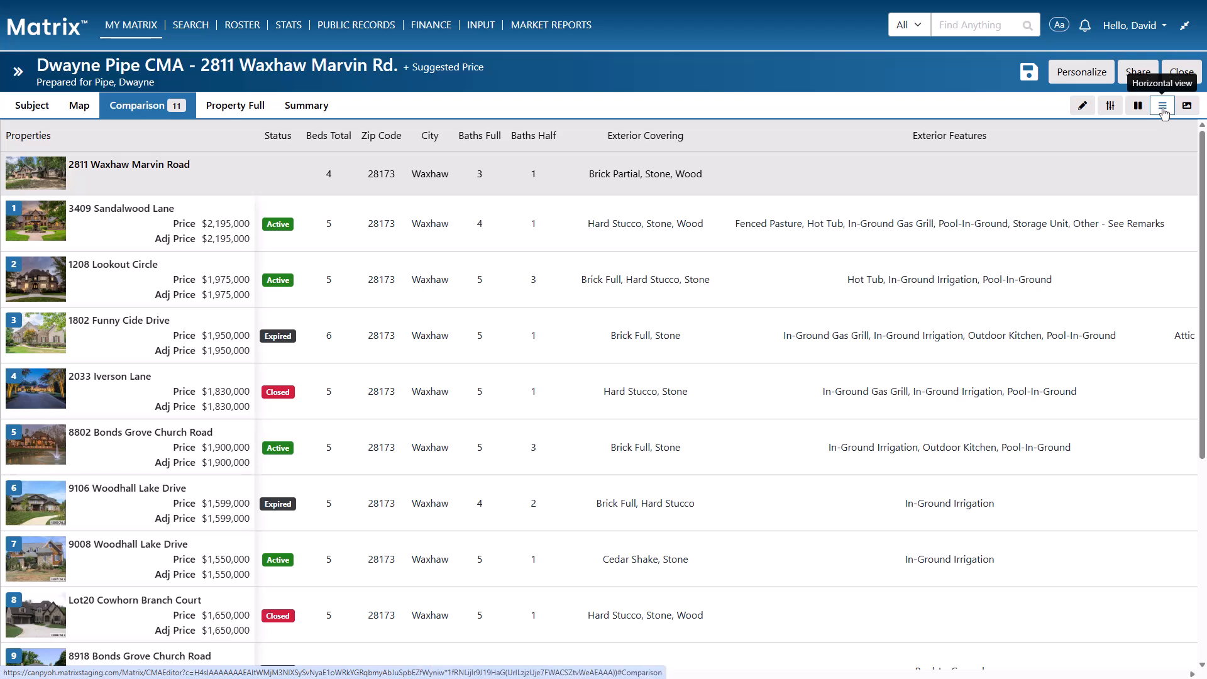
Hide the Exterior Covering field and move Zip Code to follow City in the comparison fields
{"action": "left_click", "coordinate": [1083, 105]}
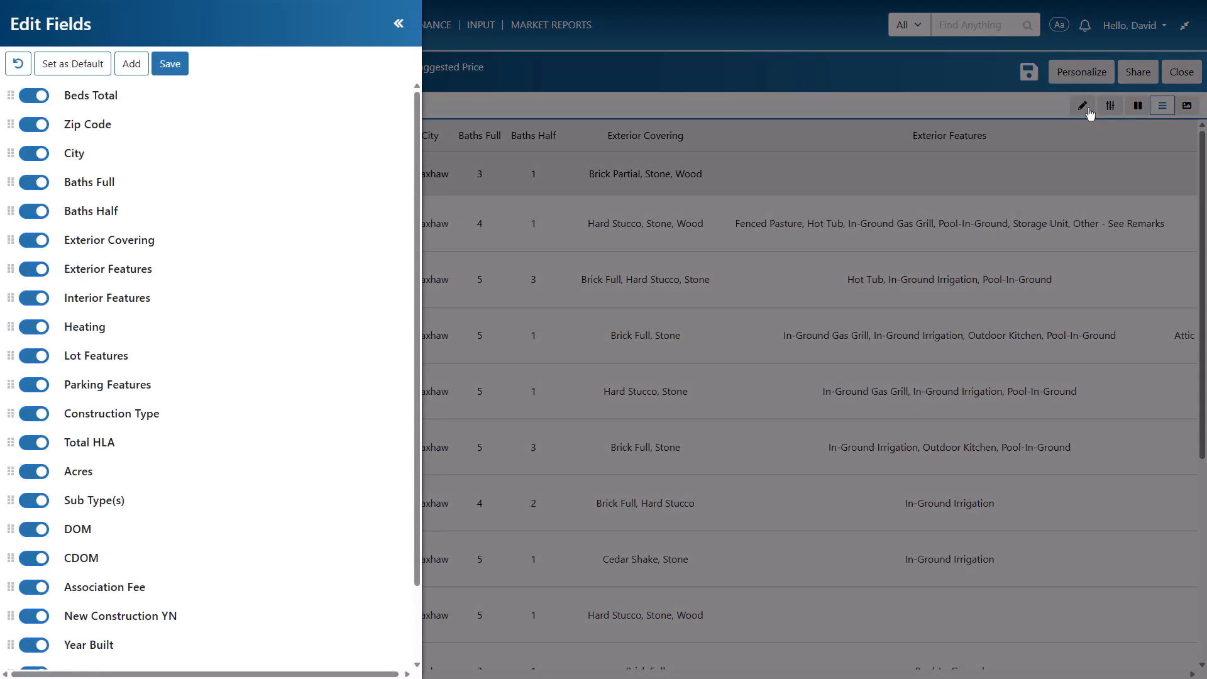
{"action": "left_click", "coordinate": [42, 240]}
{"action": "left_click_drag", "start_coordinate": [10, 123], "coordinate": [8, 181]}
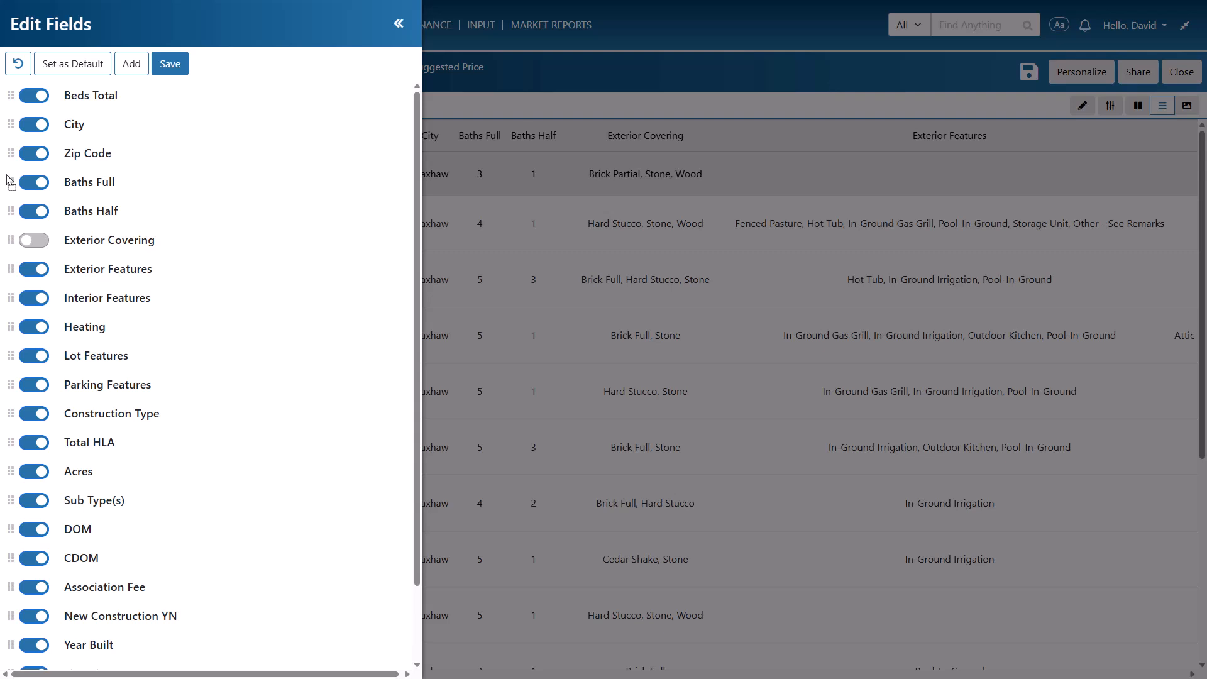
{"action": "scroll", "coordinate": [8, 181], "scroll_direction": "down", "scroll_amount": 2}
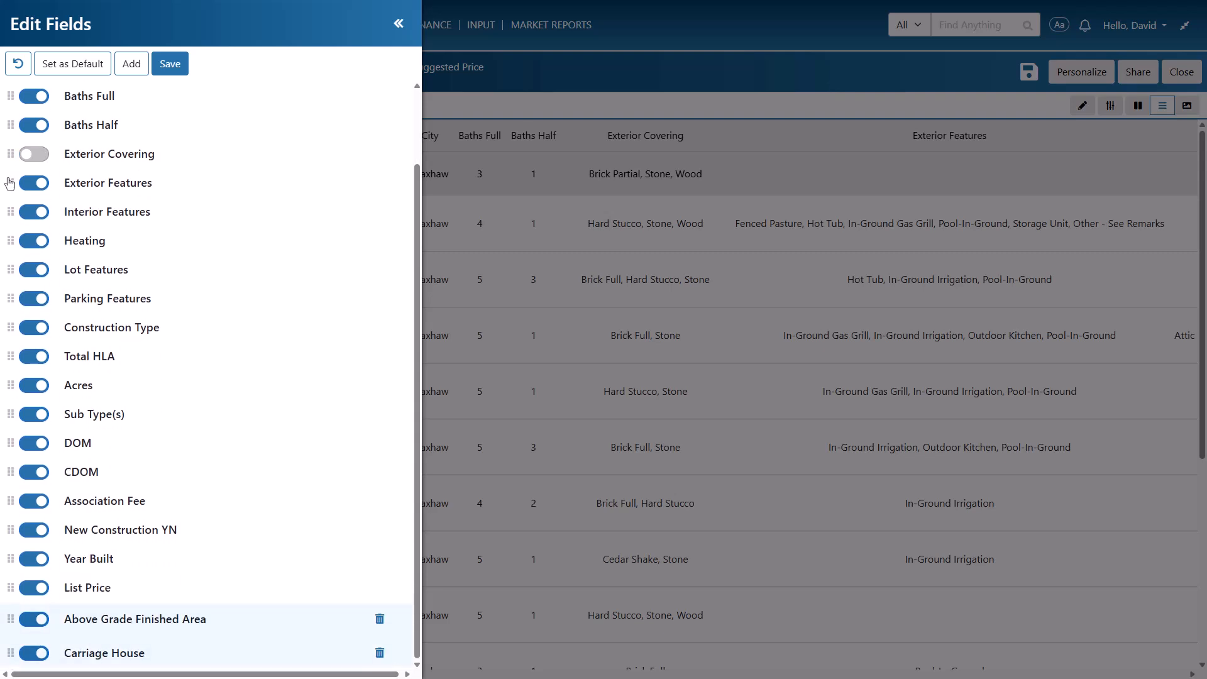
Add Appliances as the third custom field, save the fields, and make this layout the default
{"action": "left_click", "coordinate": [125, 64]}
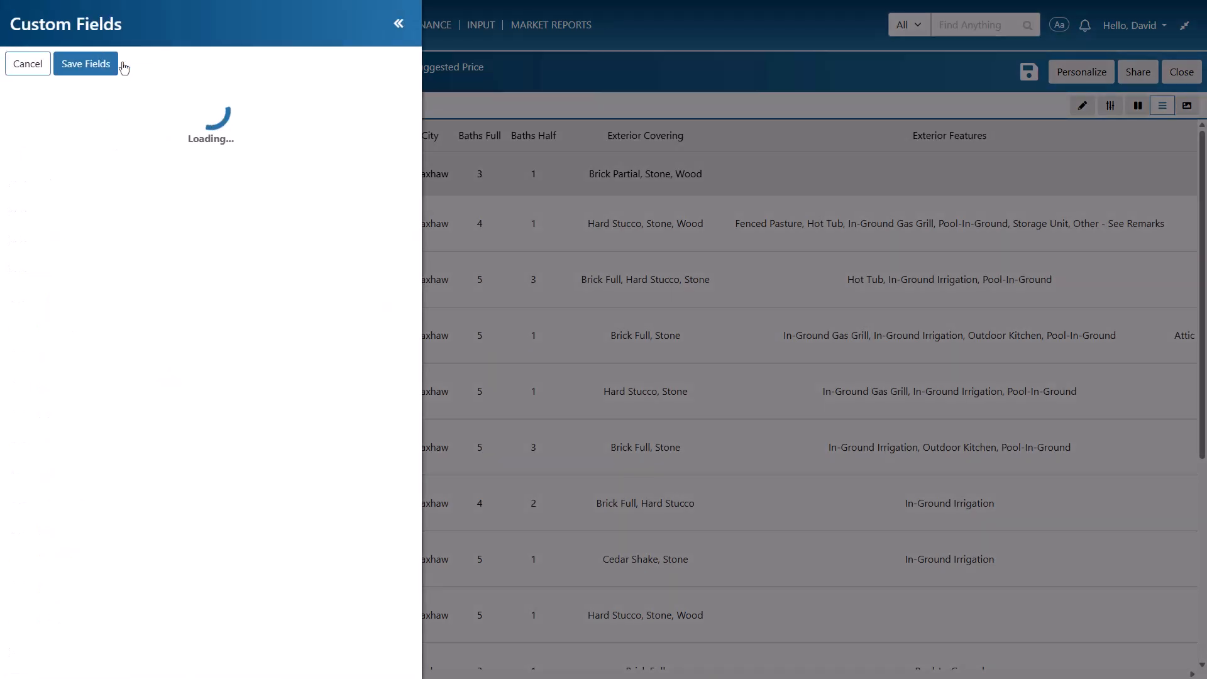
{"action": "left_click", "coordinate": [344, 173]}
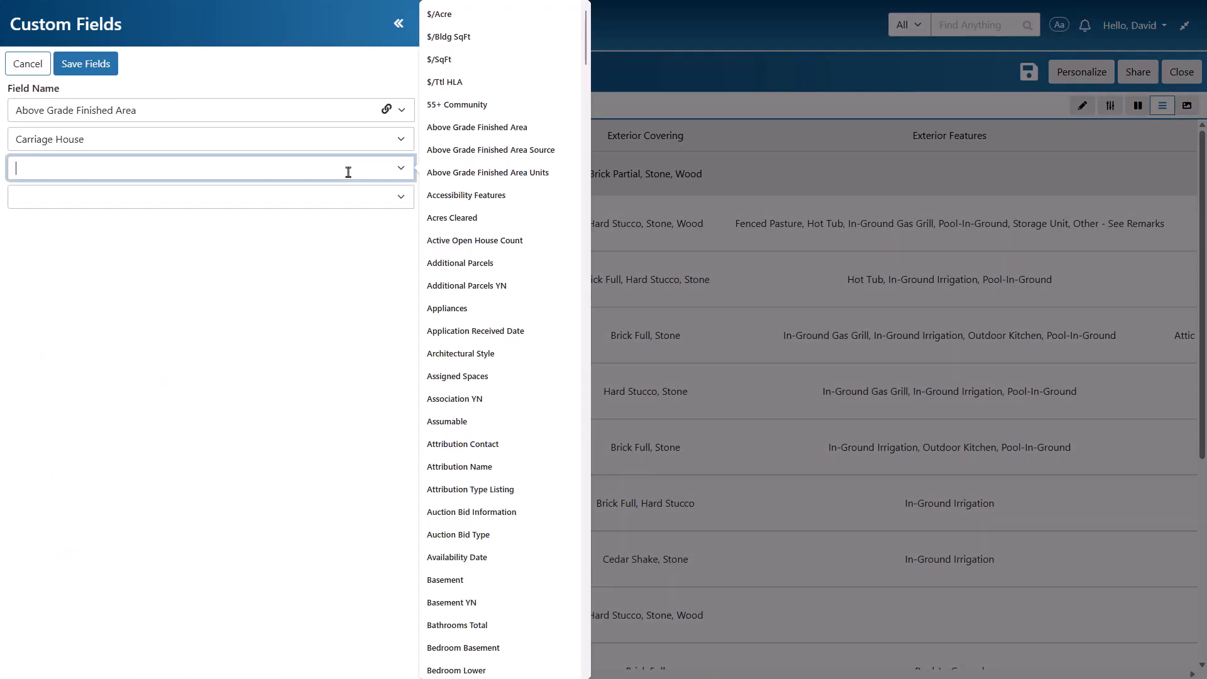
{"action": "left_click", "coordinate": [463, 311]}
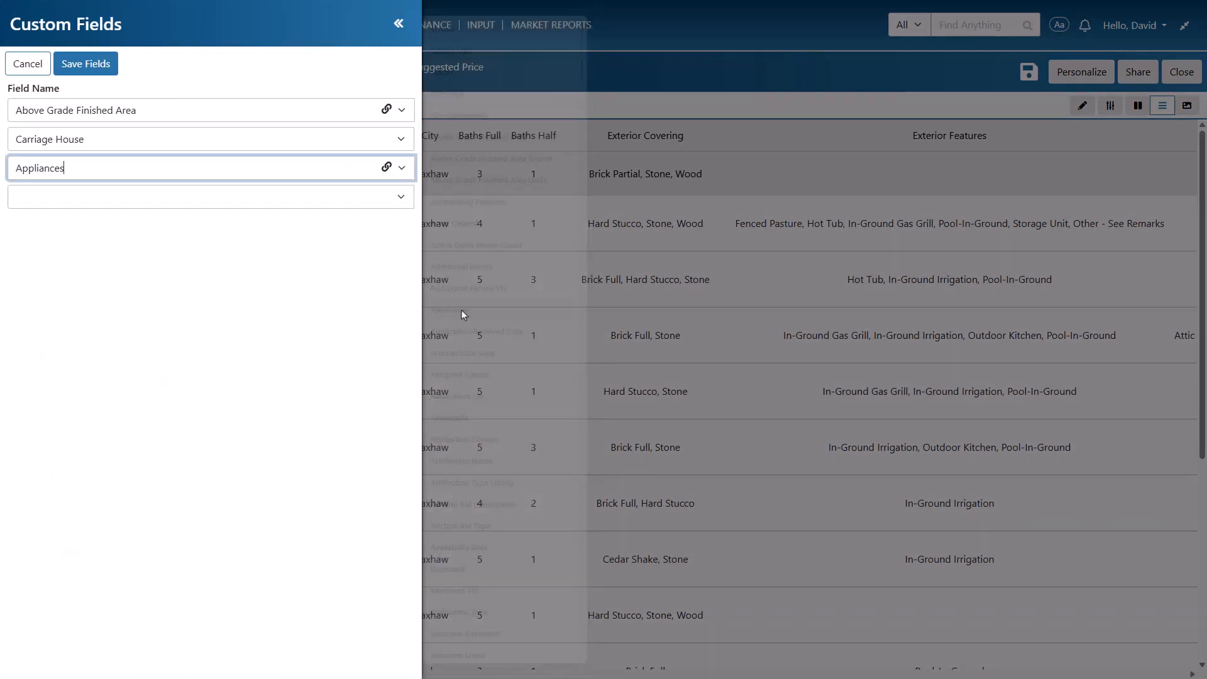
{"action": "left_click", "coordinate": [98, 69]}
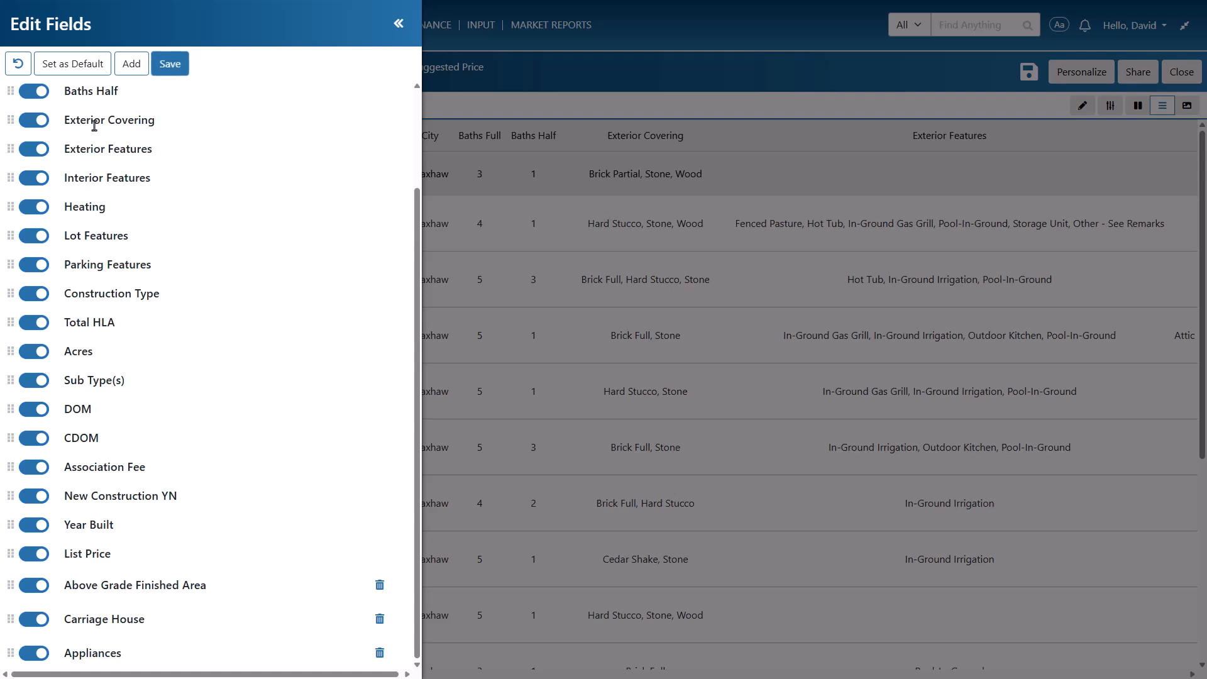
{"action": "left_click", "coordinate": [71, 64]}
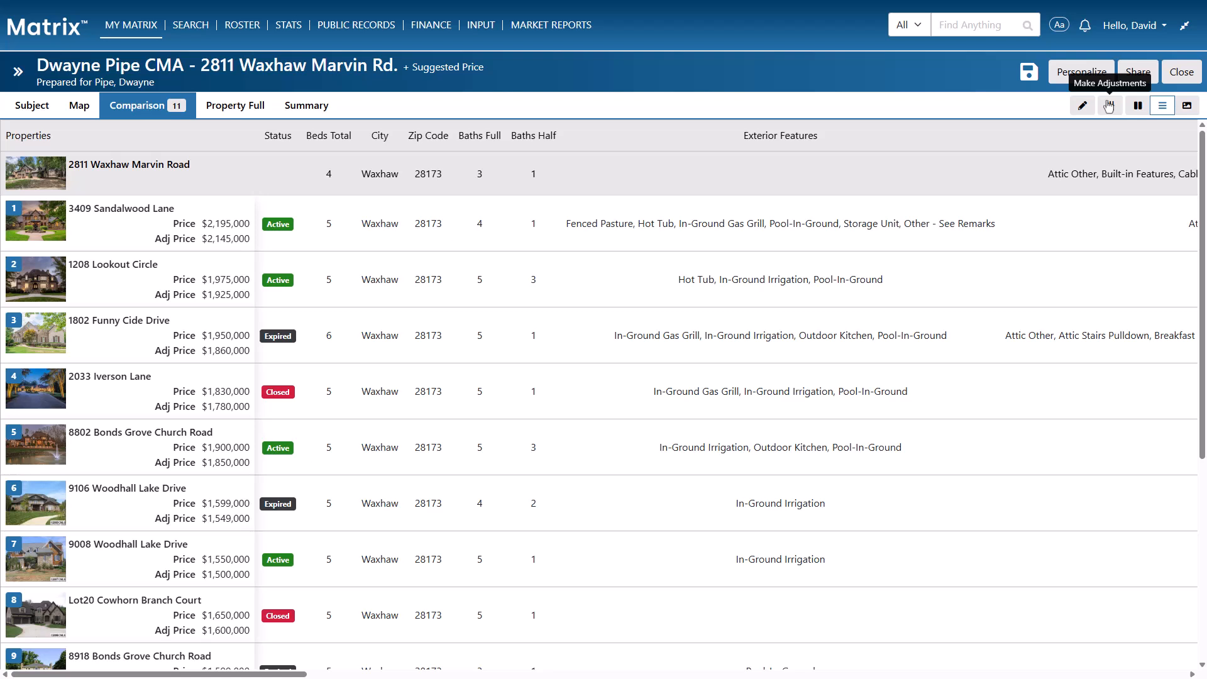
Turn on price adjustments and set the Beds Total feature value to $50,000
{"action": "left_click", "coordinate": [1110, 105]}
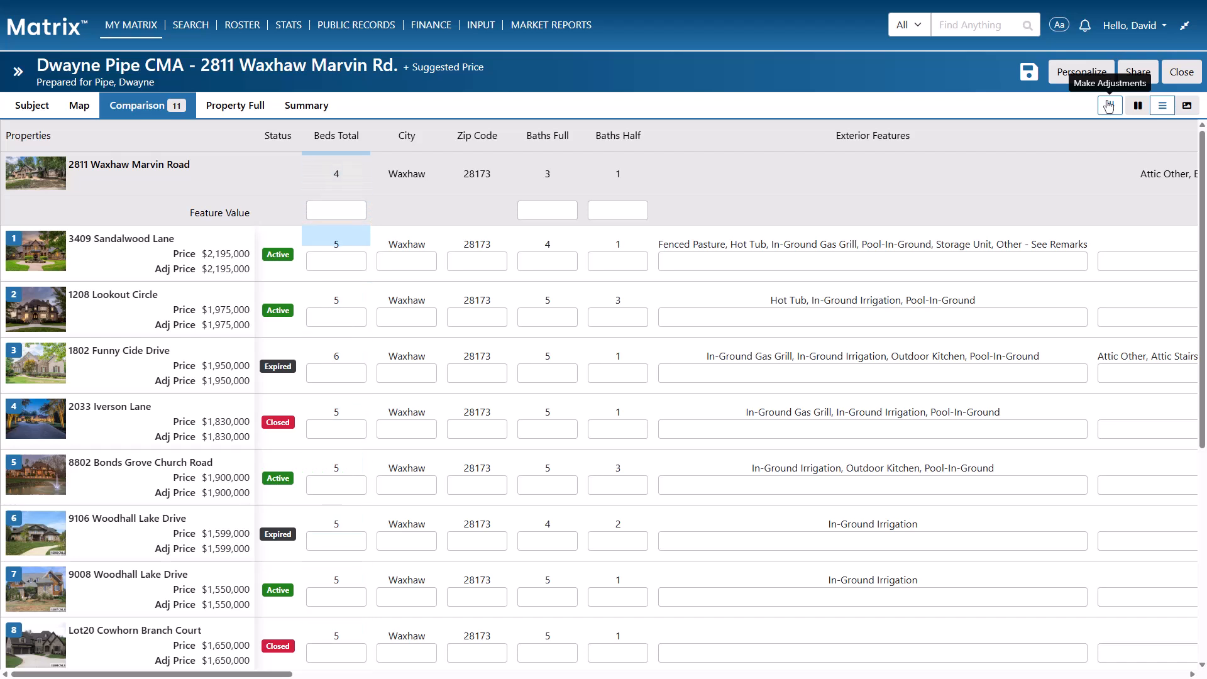
{"action": "left_click", "coordinate": [322, 211]}
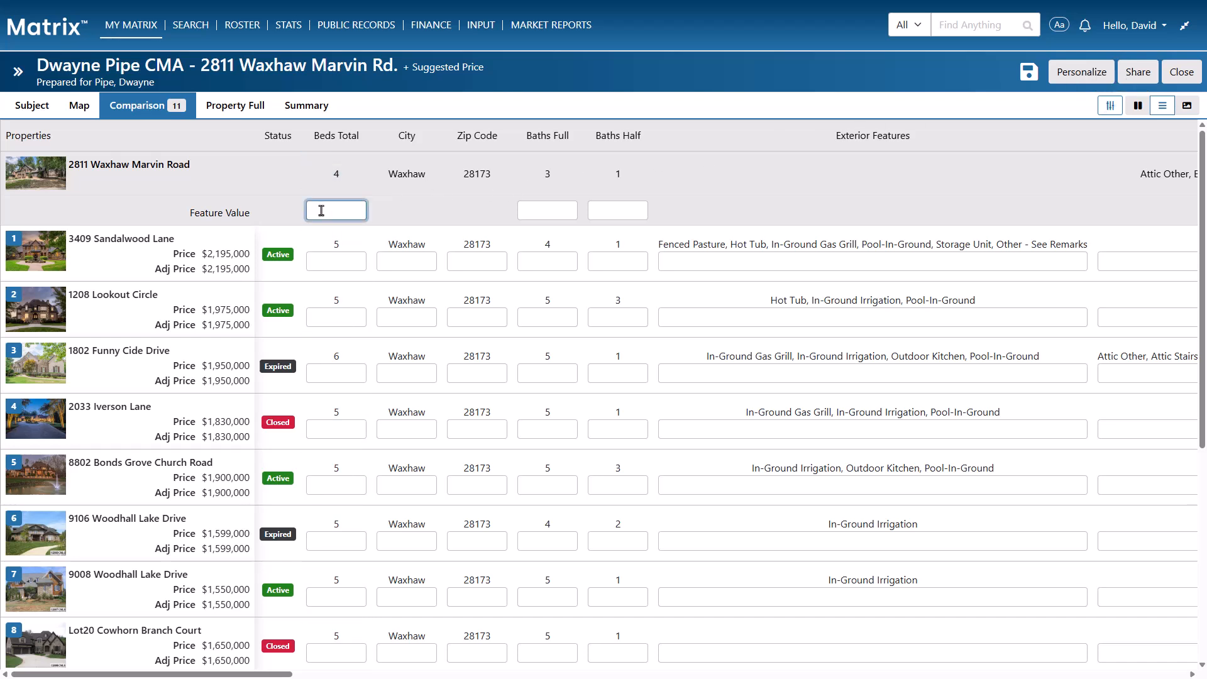
{"action": "type", "text": "50,"}
{"action": "type", "text": "0000"}
{"action": "left_click", "coordinate": [275, 212]}
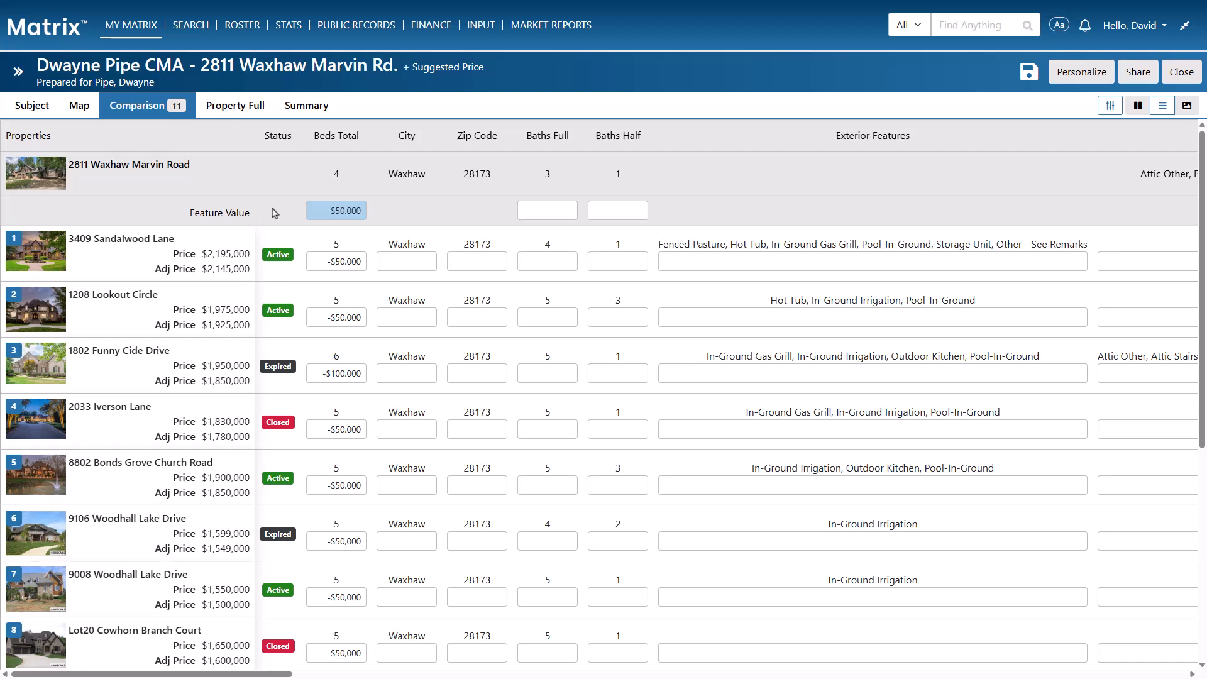
{"action": "left_click", "coordinate": [339, 373]}
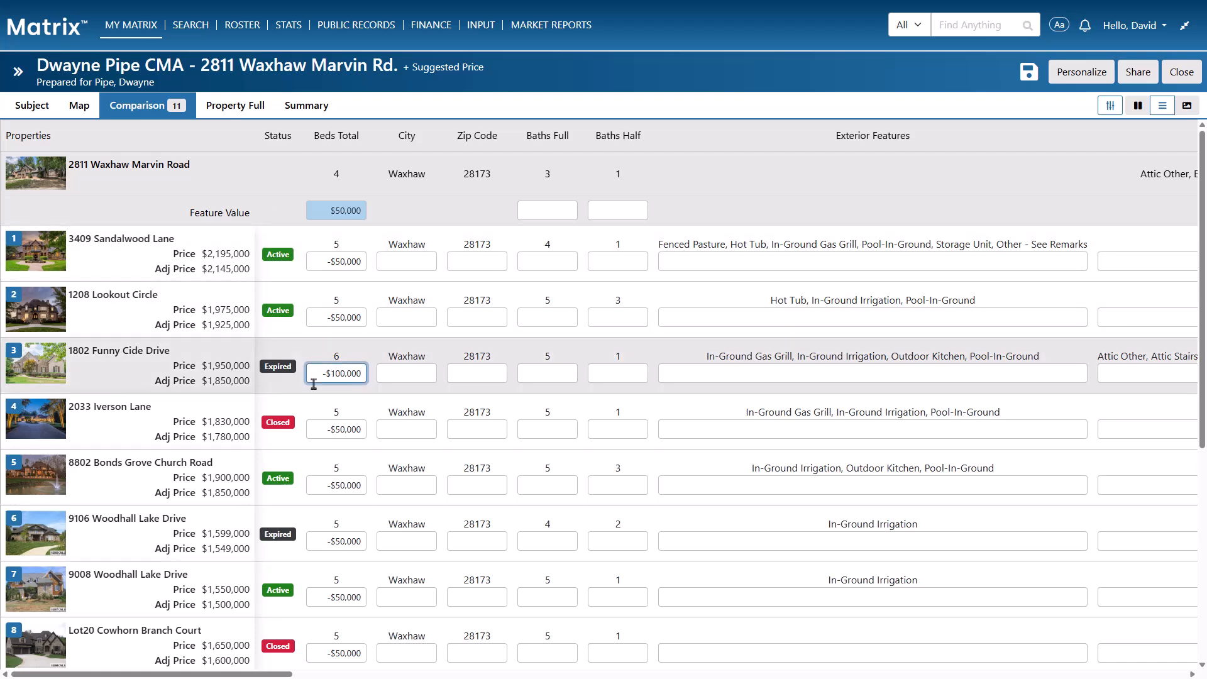
{"action": "key", "text": "BackSpace"}
{"action": "key", "text": "BackSpace"}
{"action": "type", "text": "9"}
{"action": "key", "text": "Return"}
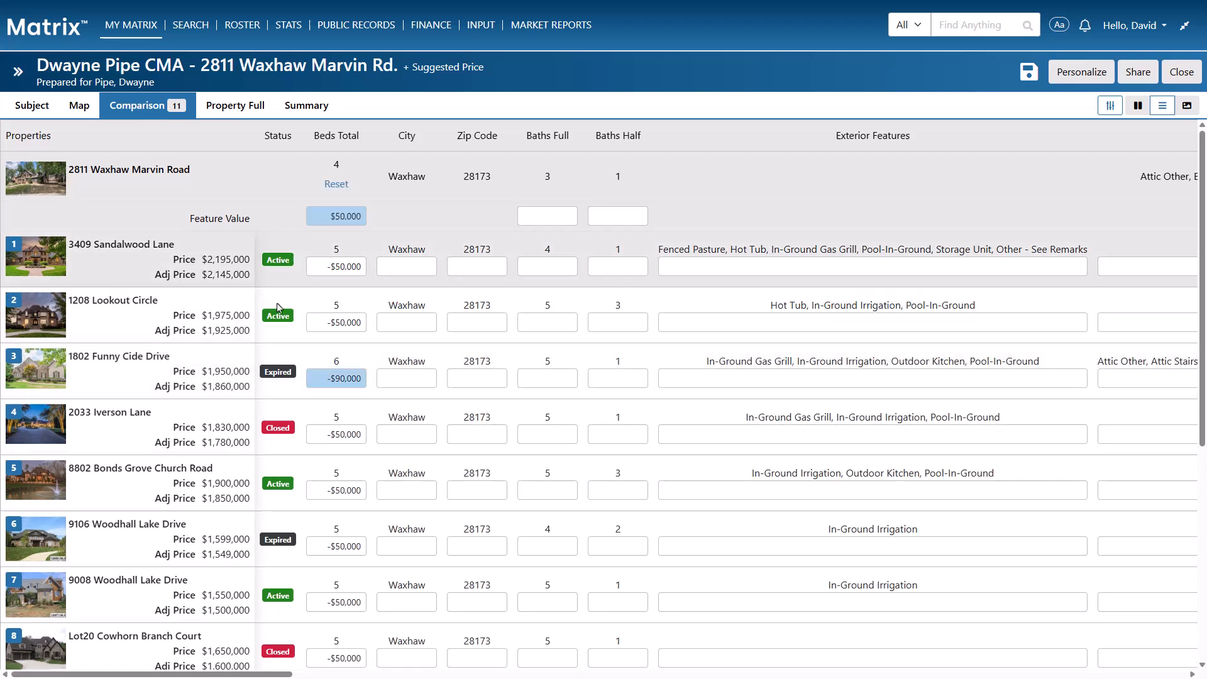
{"action": "left_click", "coordinate": [249, 113]}
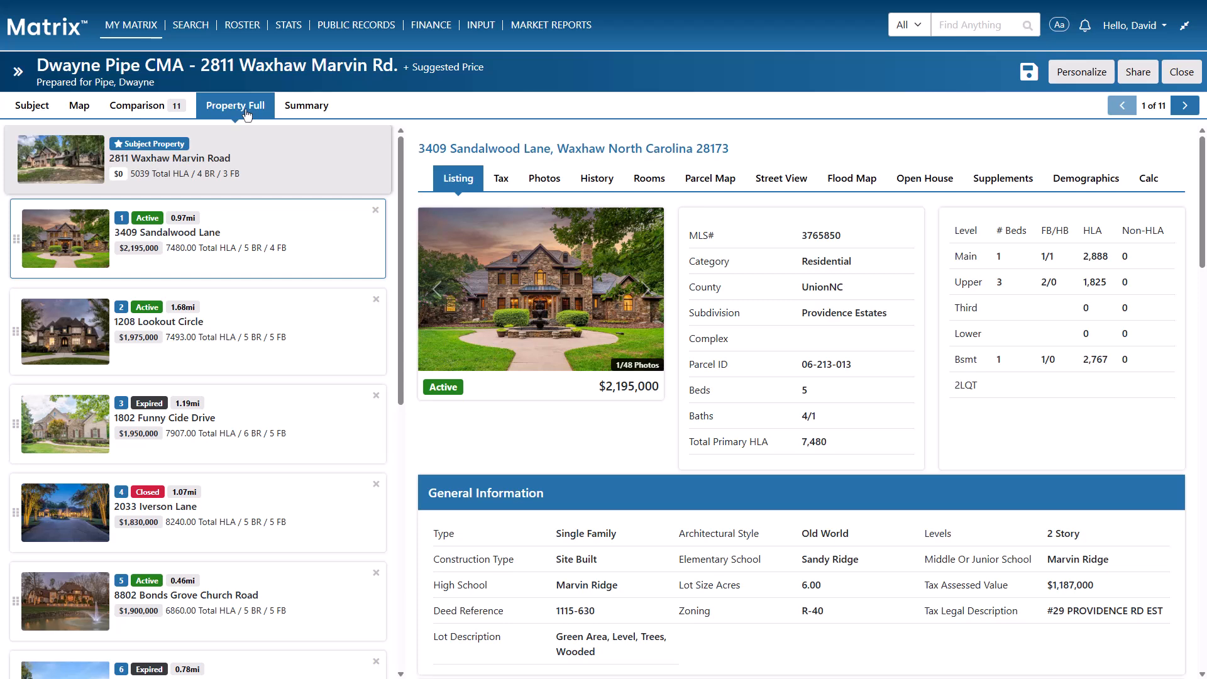
{"action": "left_click", "coordinate": [501, 181]}
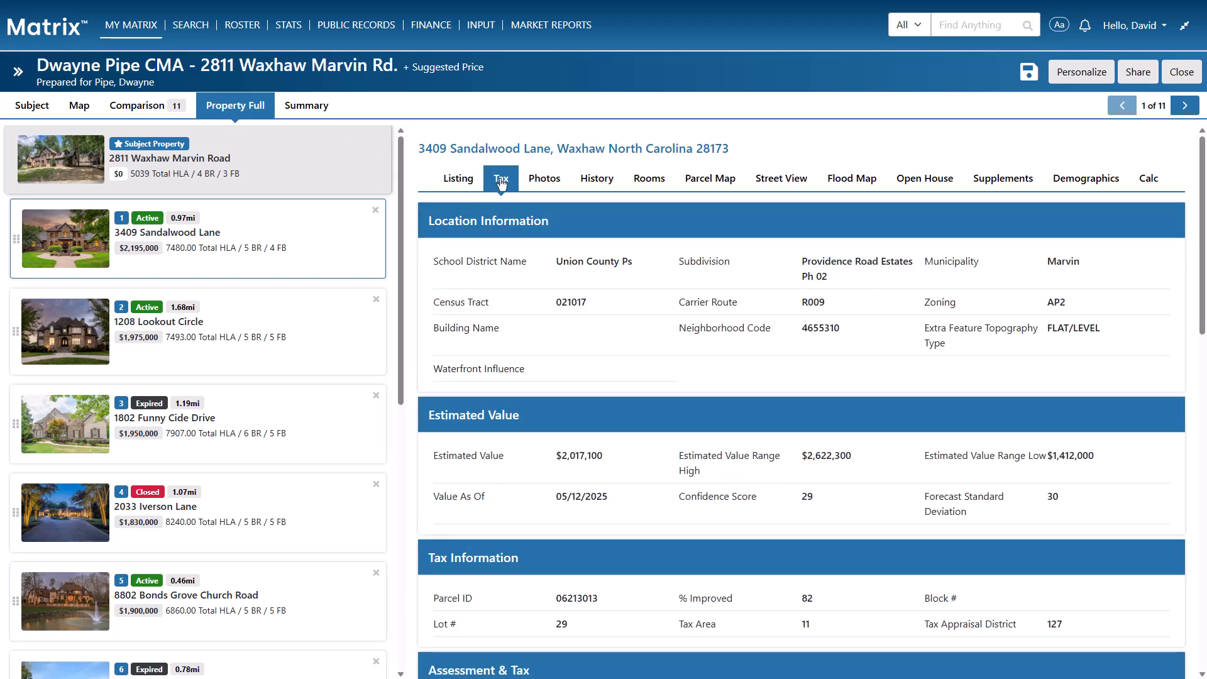
{"action": "left_click", "coordinate": [542, 182]}
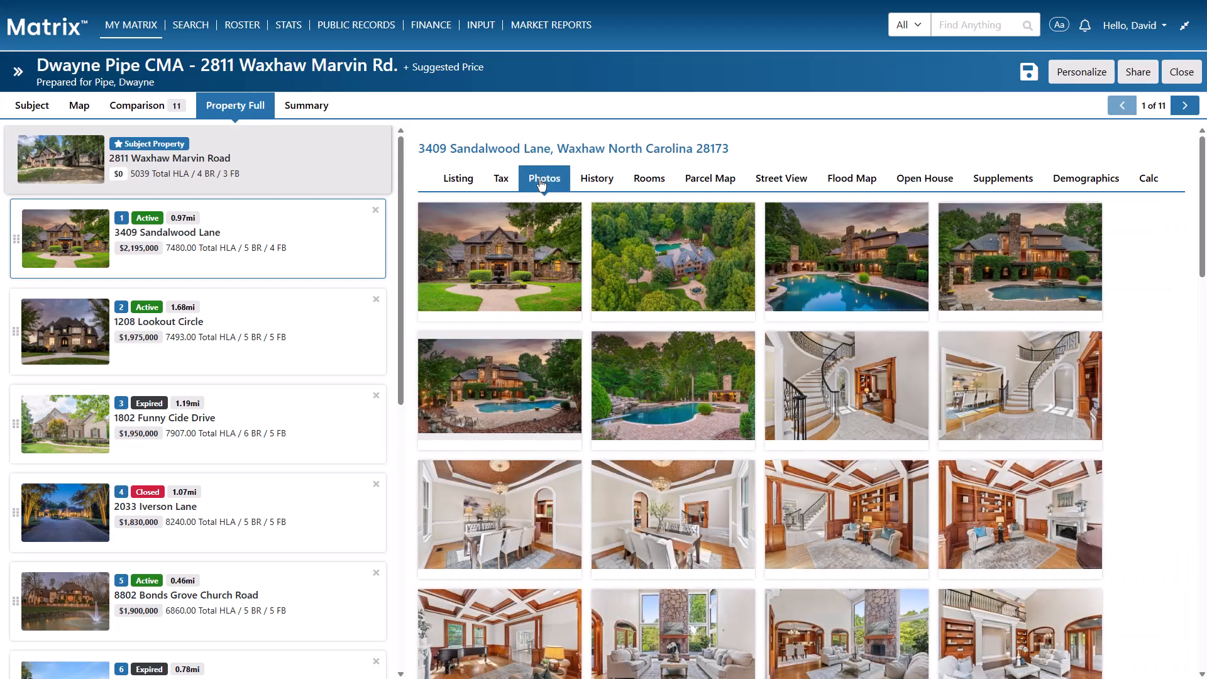
{"action": "left_click", "coordinate": [712, 180]}
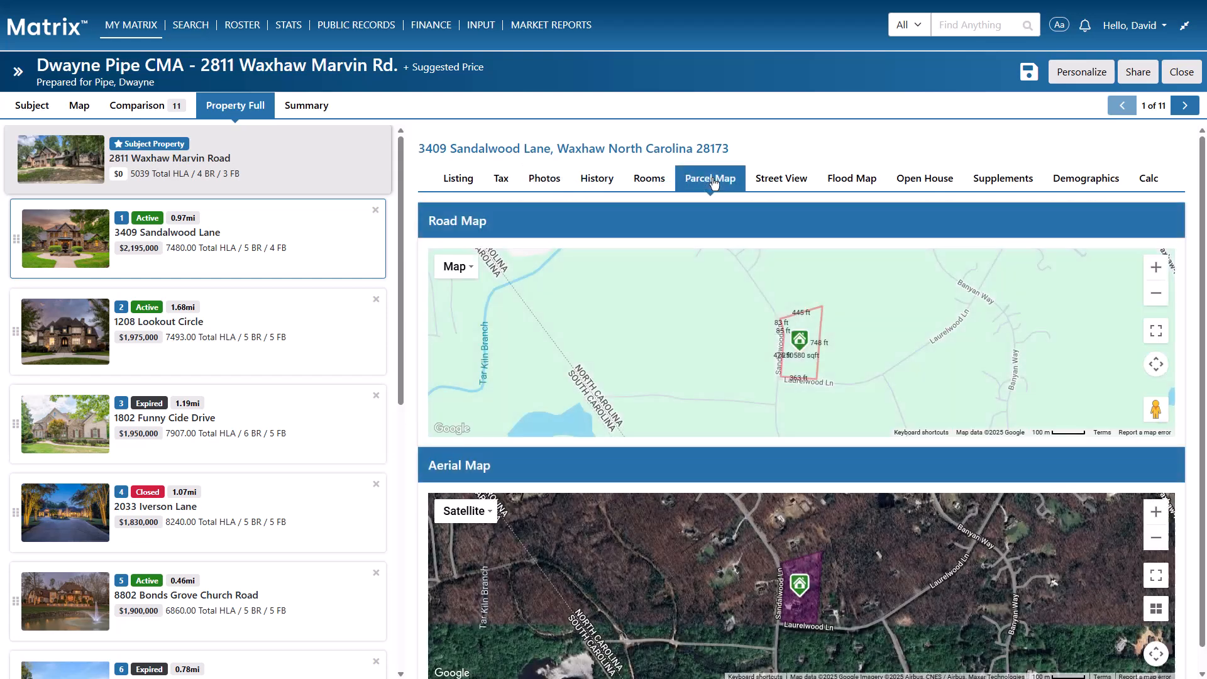
{"action": "left_click", "coordinate": [848, 181]}
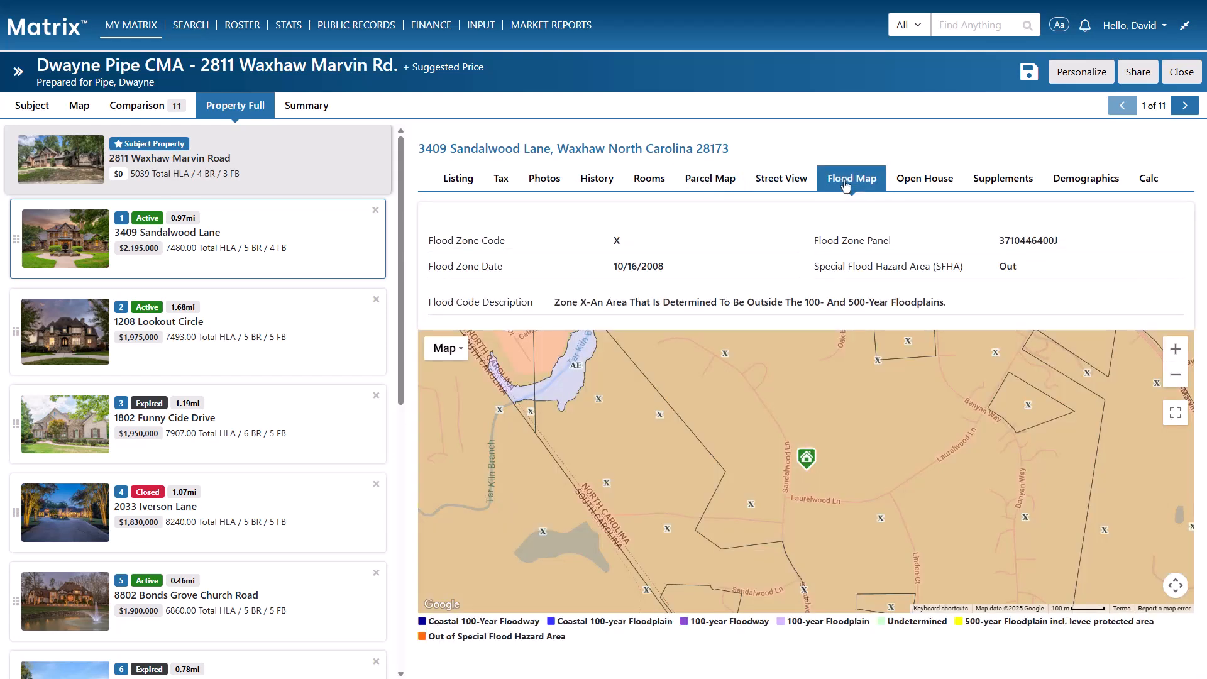
{"action": "left_click", "coordinate": [318, 112]}
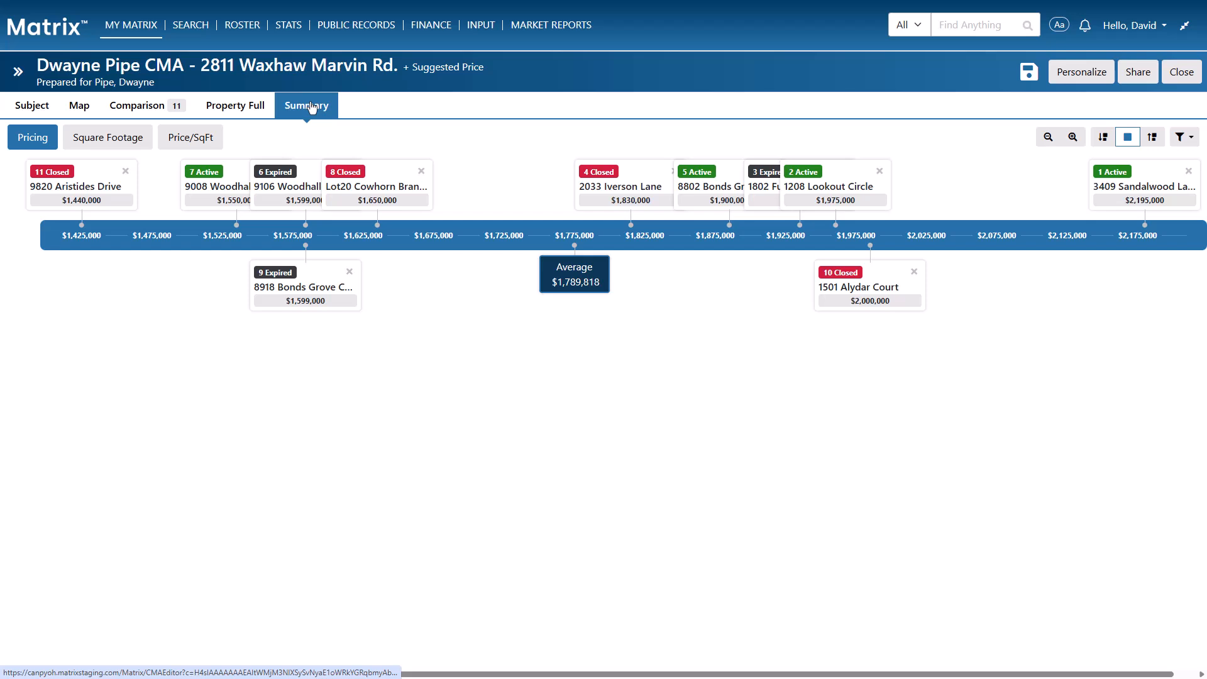
{"action": "left_click", "coordinate": [129, 136]}
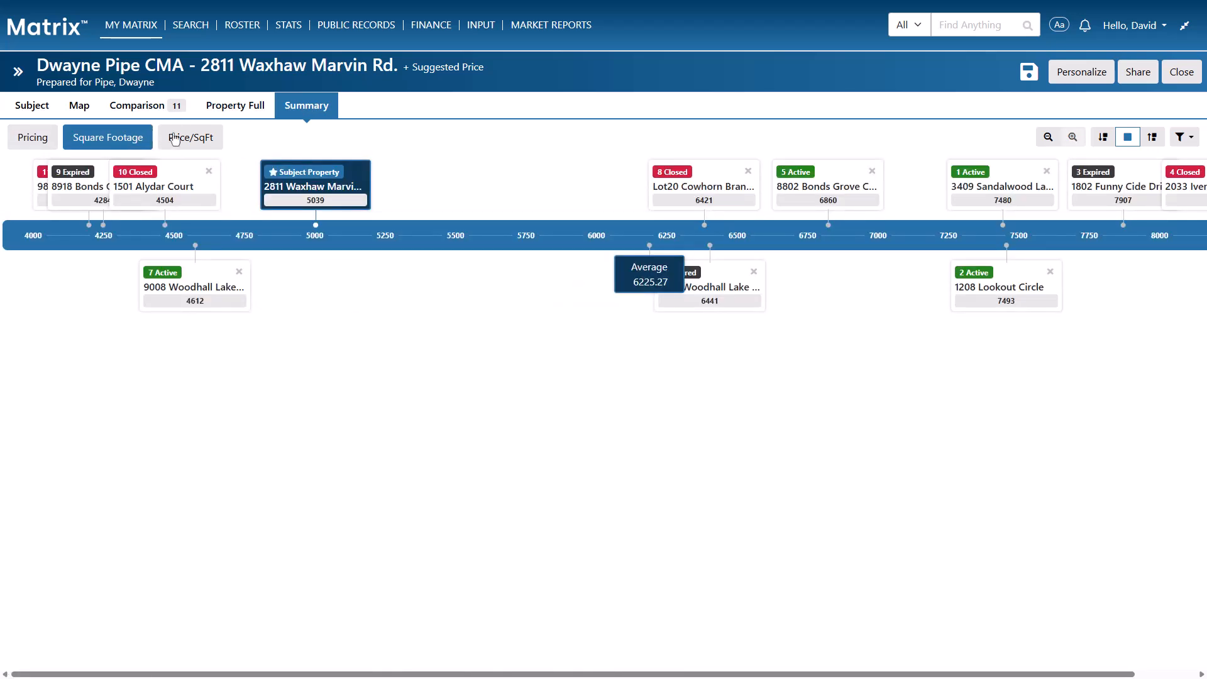
{"action": "left_click", "coordinate": [175, 139]}
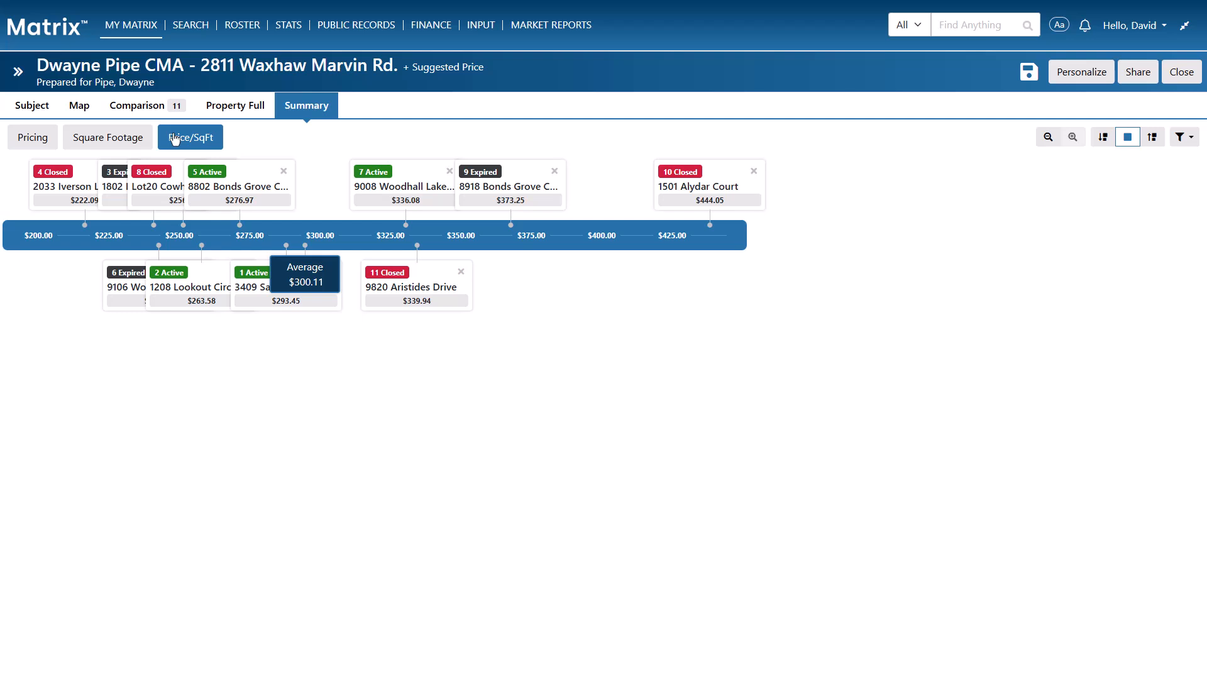
{"action": "left_click", "coordinate": [39, 139]}
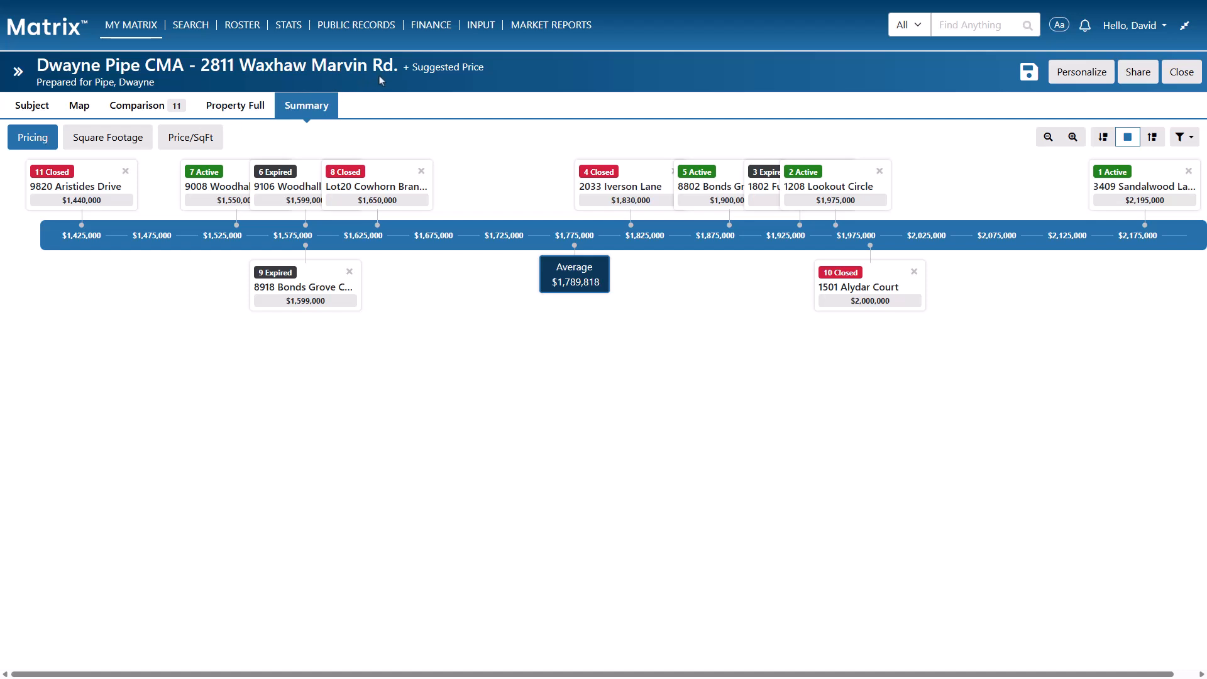
Enable Use Range and set the subject's suggested price to $1,850,000–$2,000,000
{"action": "left_click", "coordinate": [428, 70]}
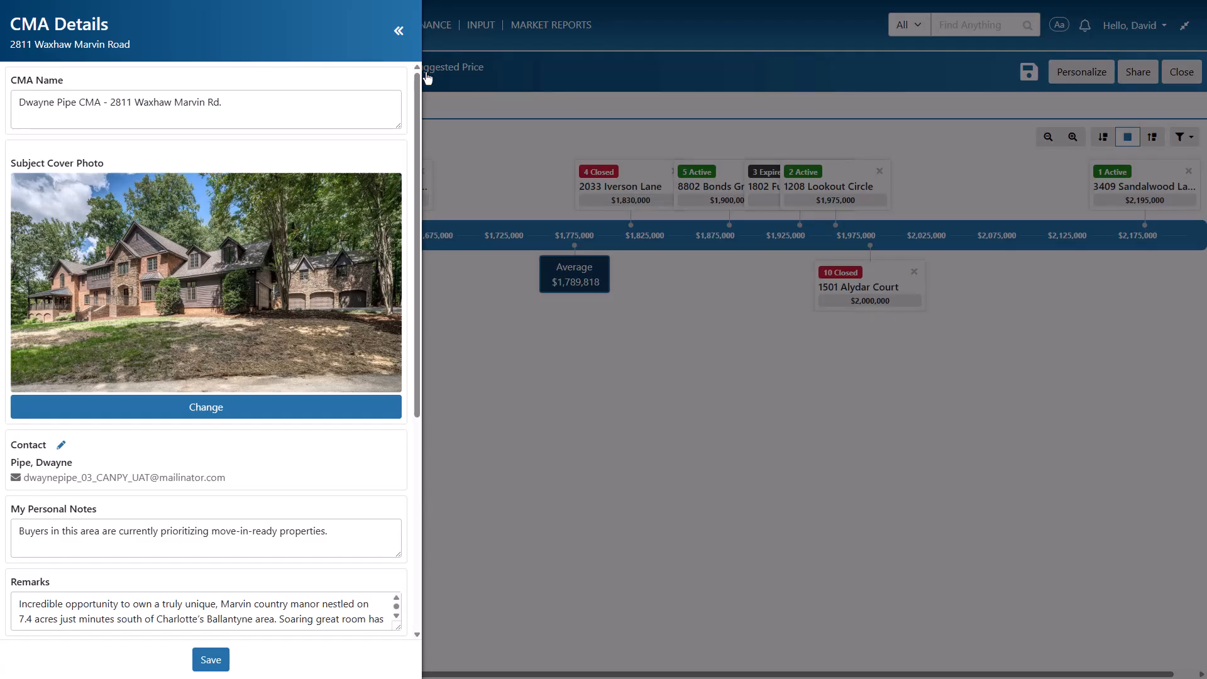
{"action": "scroll", "coordinate": [358, 113], "scroll_direction": "down", "scroll_amount": 5}
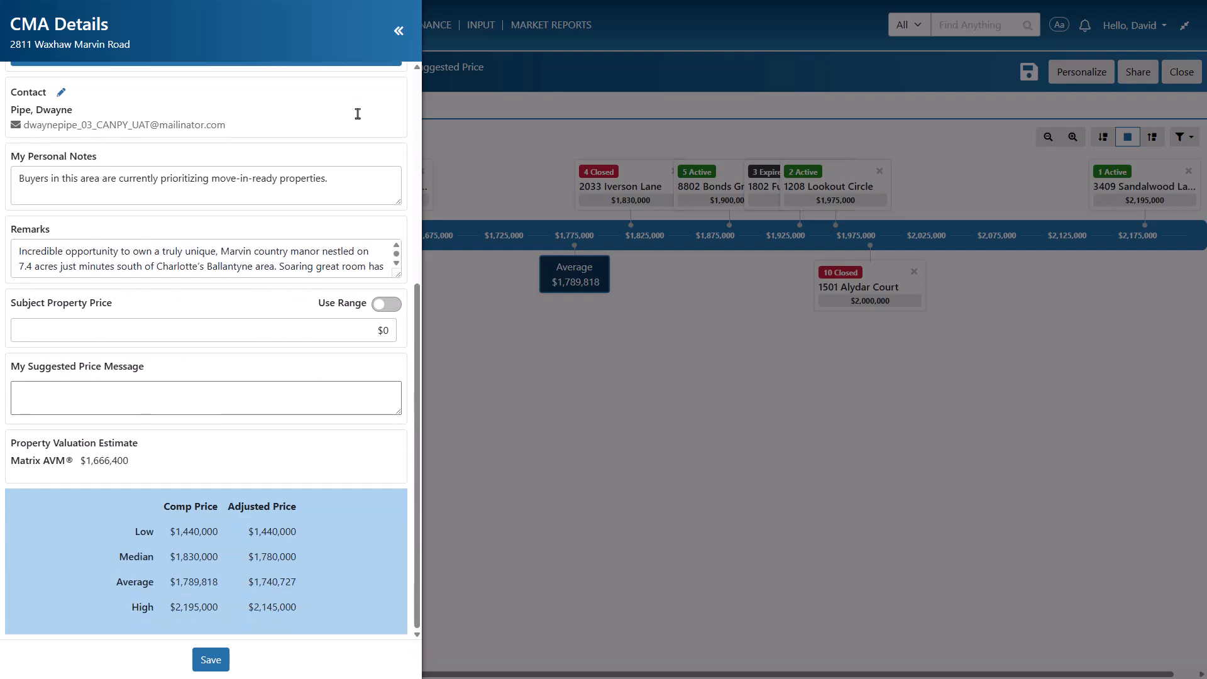
{"action": "left_click", "coordinate": [380, 307]}
{"action": "left_click_drag", "start_coordinate": [362, 327], "coordinate": [407, 340]}
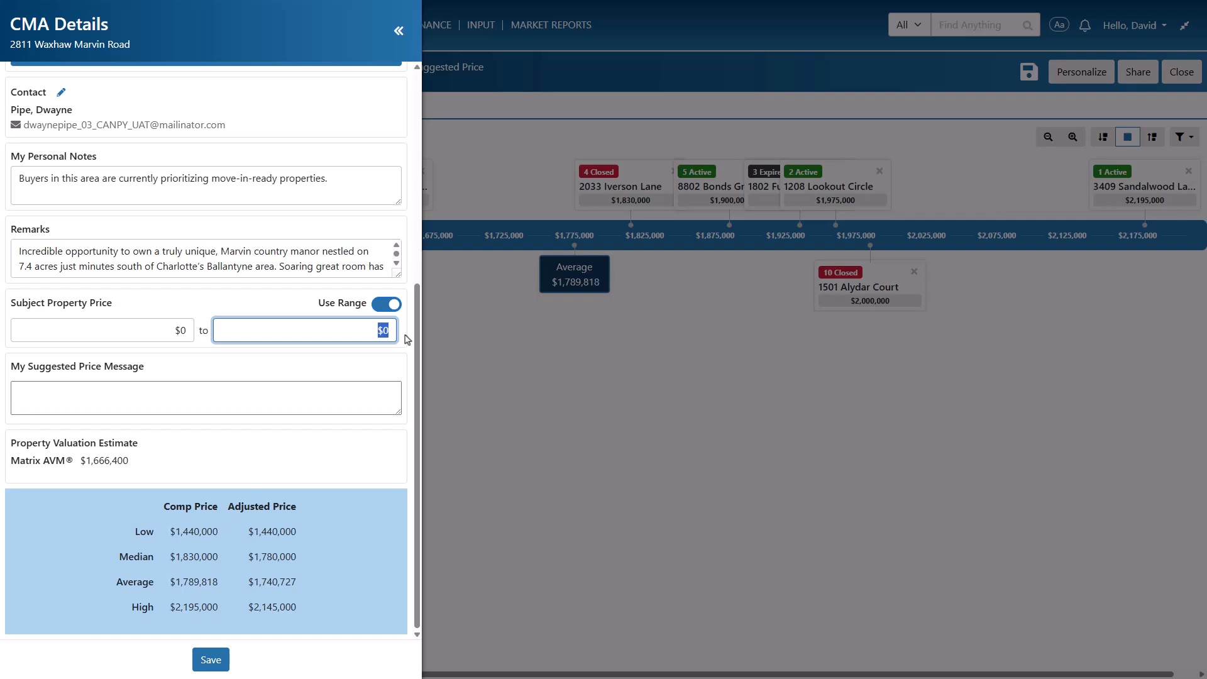
{"action": "type", "text": "2000000"}
{"action": "left_click_drag", "start_coordinate": [164, 329], "coordinate": [181, 333]}
{"action": "type", "text": "1850000"}
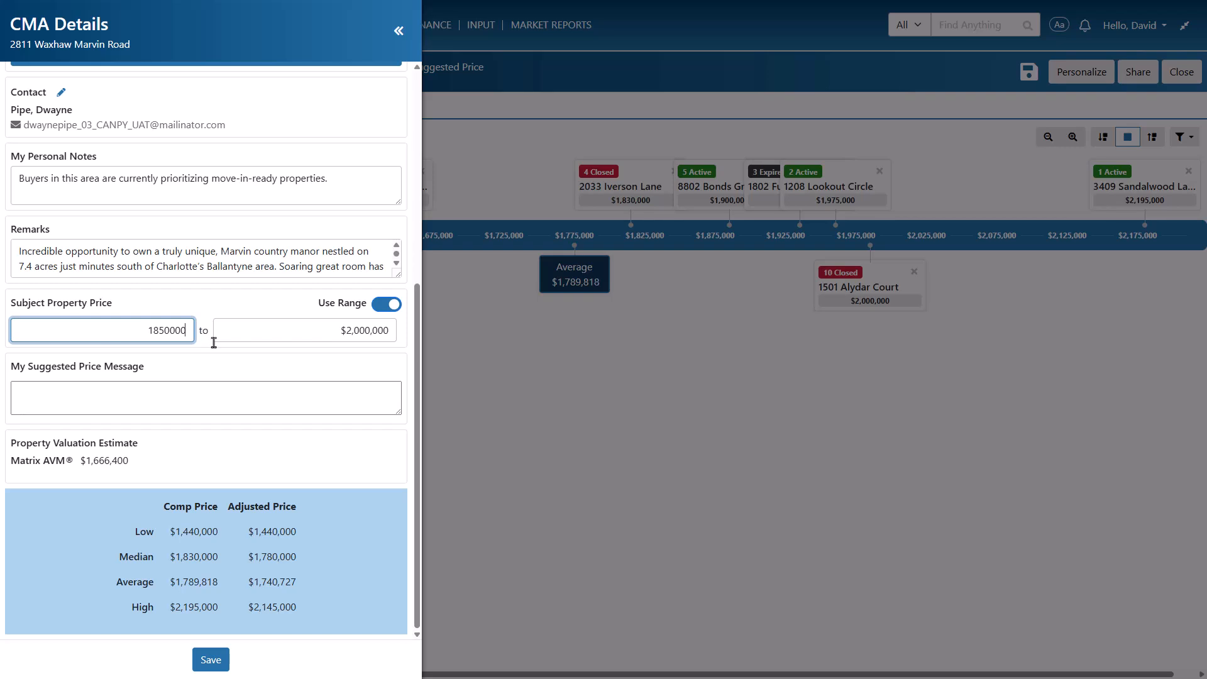
Paste the explanatory suggested price message and save the price details
{"action": "left_click", "coordinate": [293, 385]}
{"action": "left_click_drag", "start_coordinate": [399, 412], "coordinate": [391, 476]}
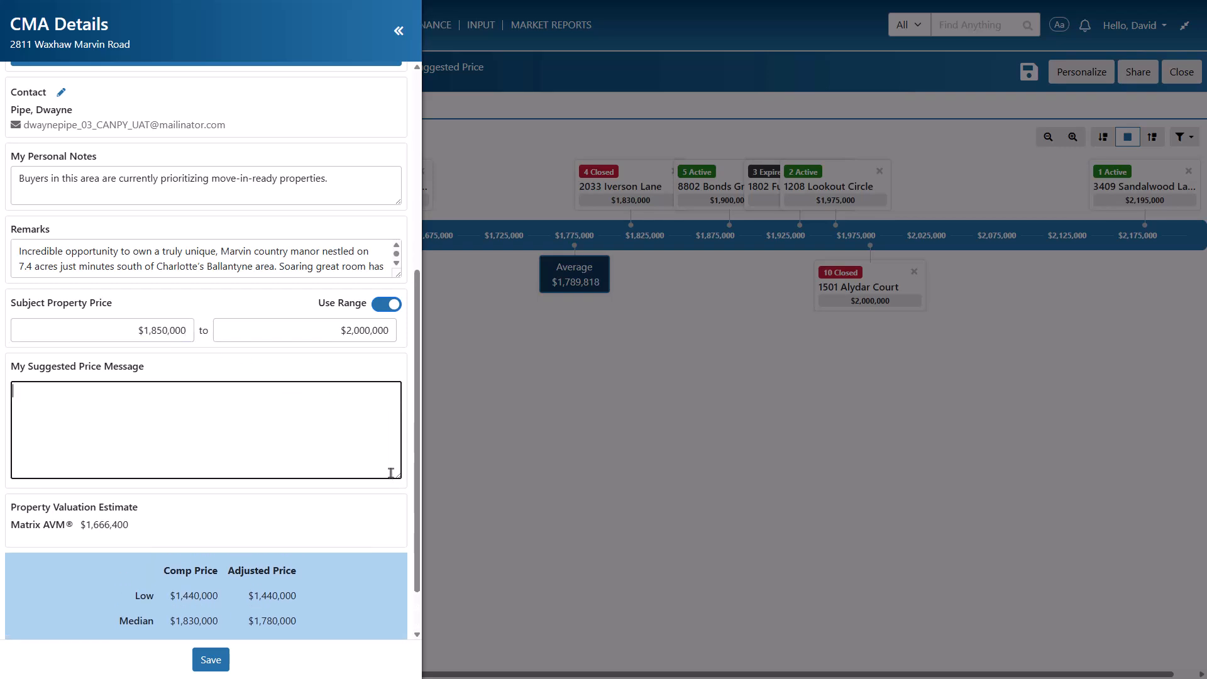
{"action": "key", "text": "ctrl+v"}
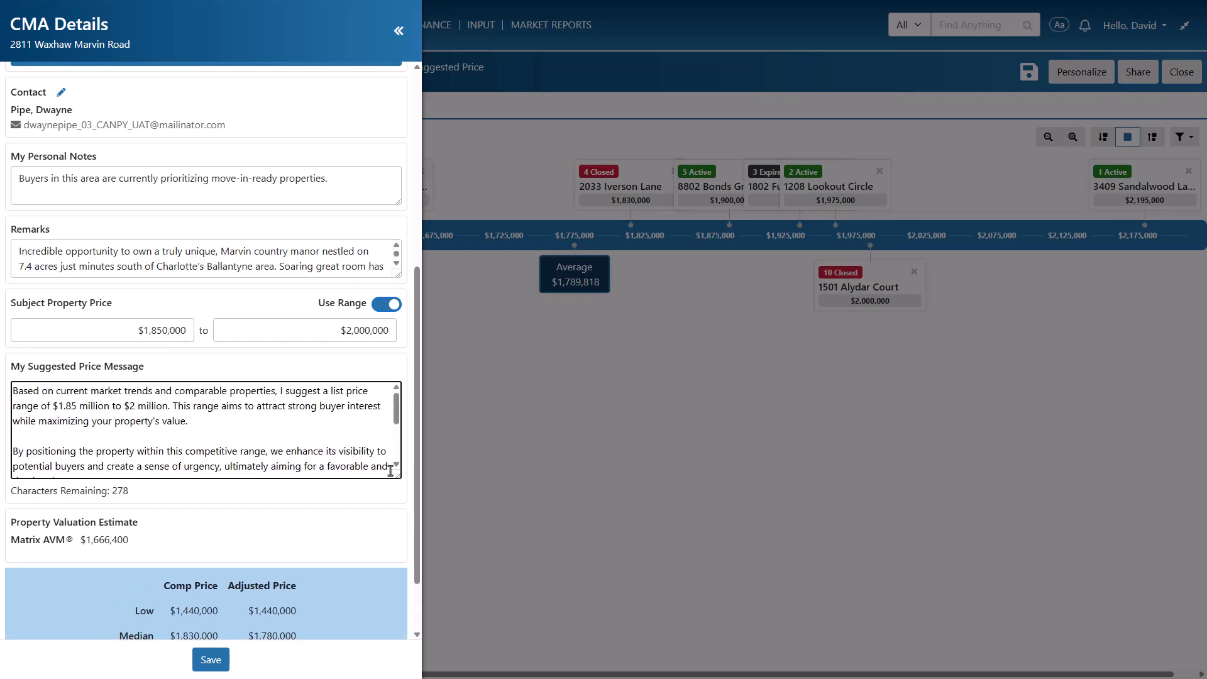
{"action": "scroll", "coordinate": [385, 499], "scroll_direction": "down", "scroll_amount": 1}
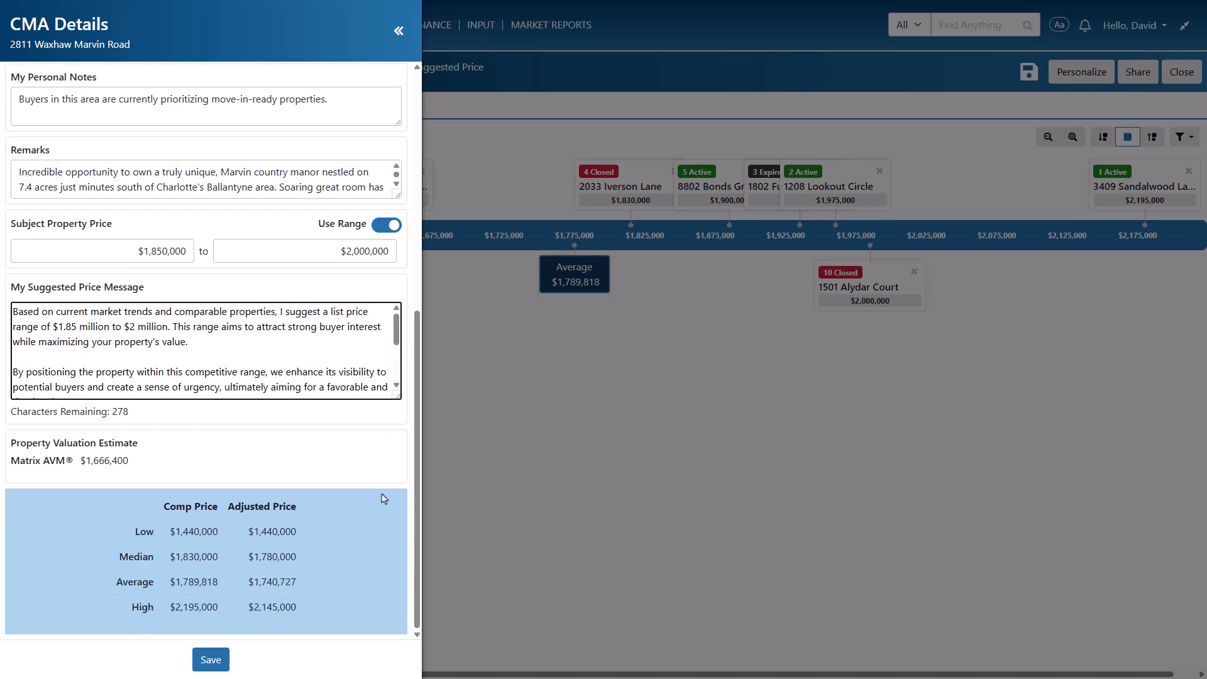
{"action": "left_click", "coordinate": [225, 666]}
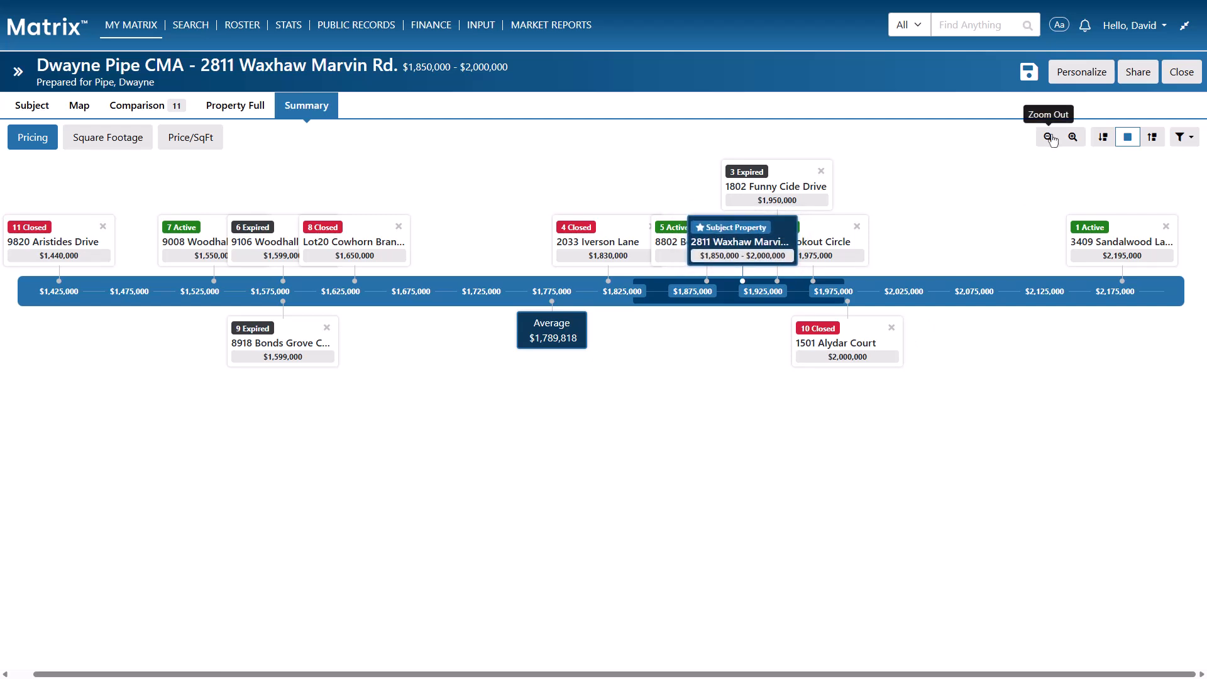
{"action": "left_click", "coordinate": [1049, 137]}
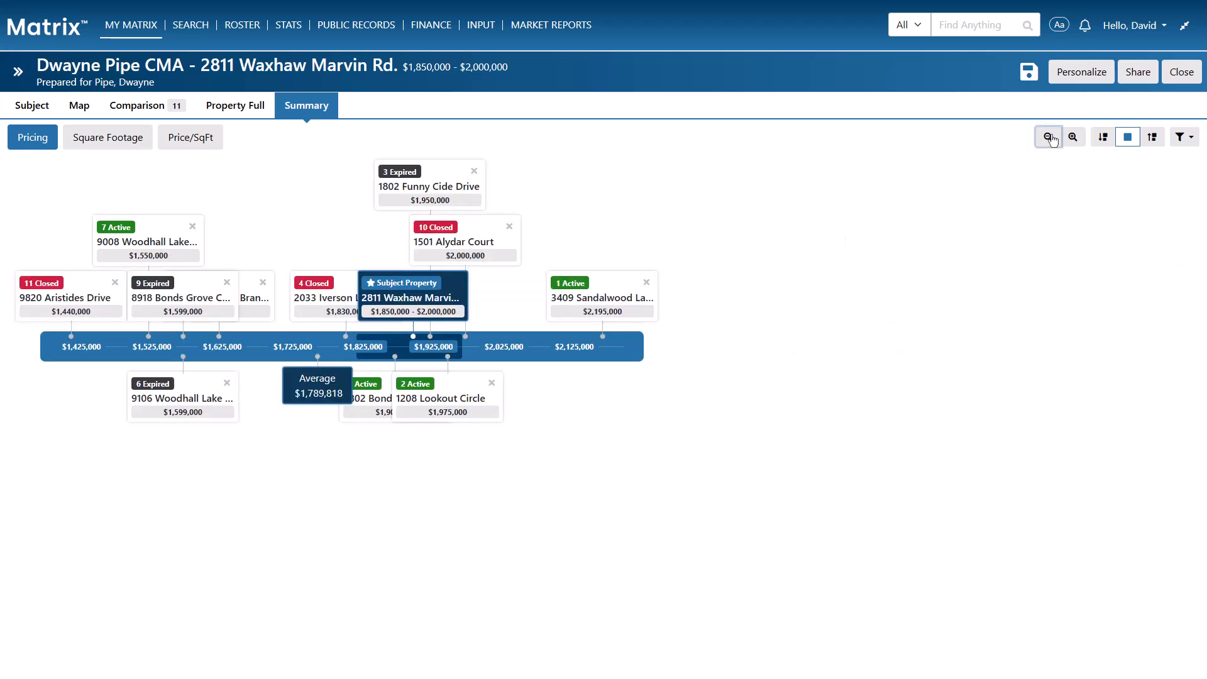
{"action": "left_click", "coordinate": [1069, 138]}
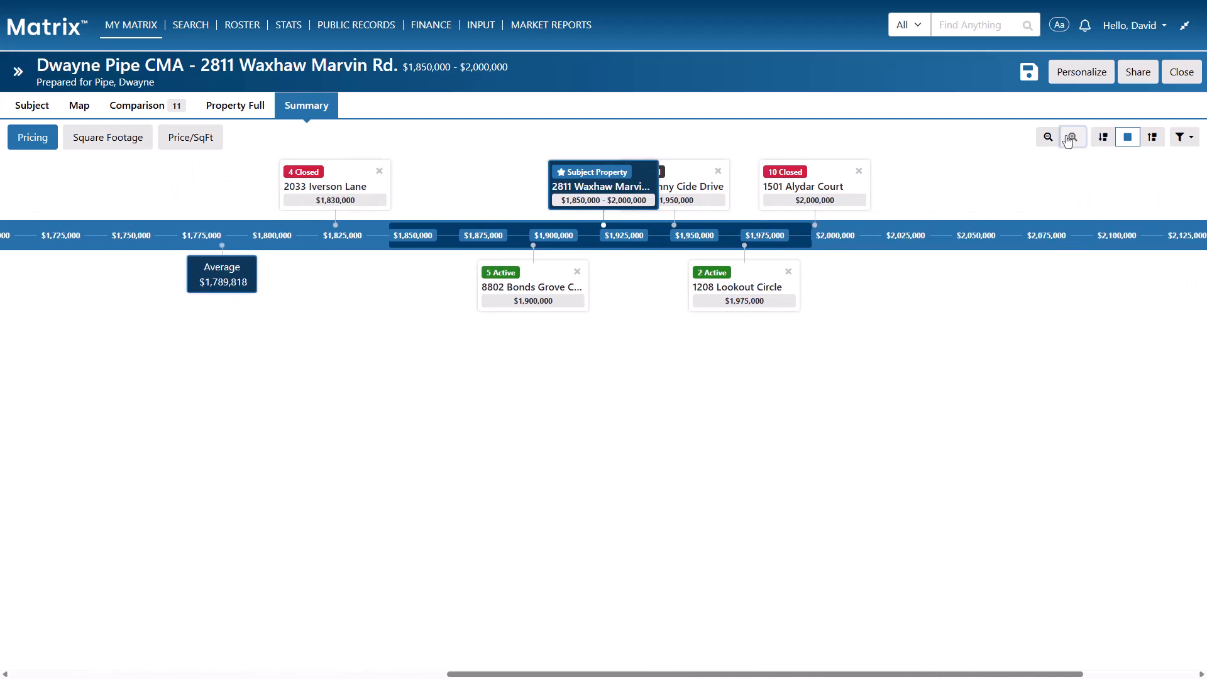
{"action": "mouse_move", "coordinate": [742, 676]}
{"action": "left_mouse_down"}
{"action": "mouse_move", "coordinate": [370, 676]}
{"action": "mouse_move", "coordinate": [762, 677]}
{"action": "left_mouse_up"}
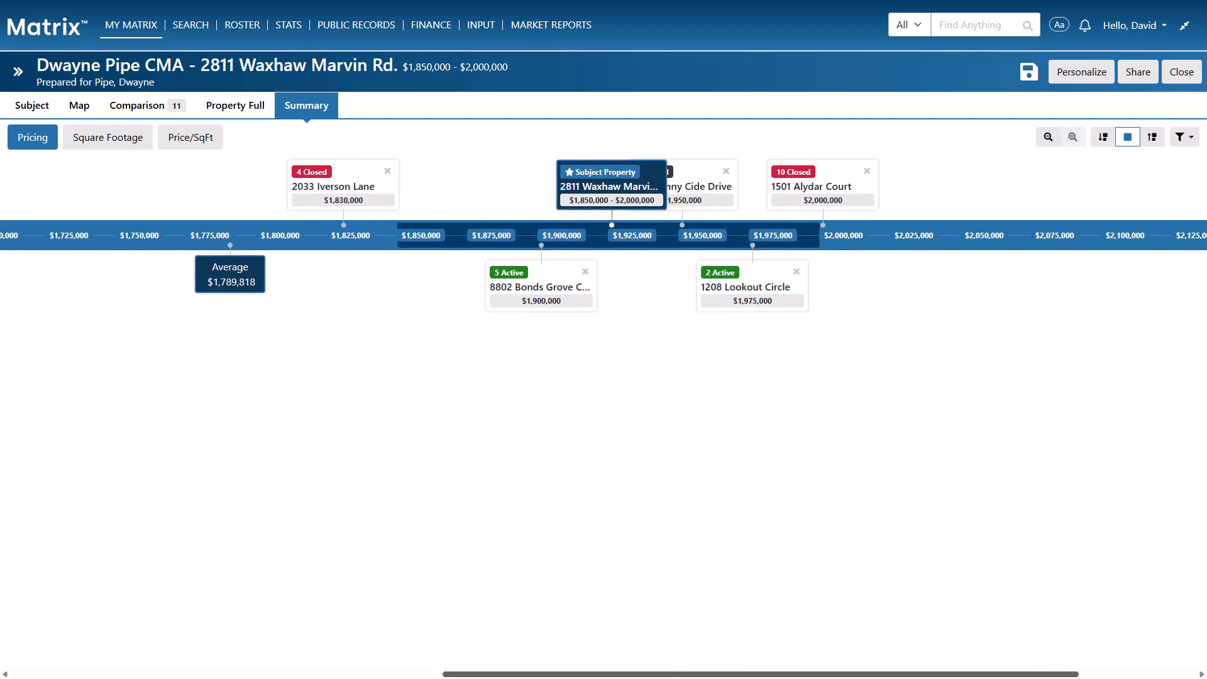
{"action": "left_click", "coordinate": [1153, 137]}
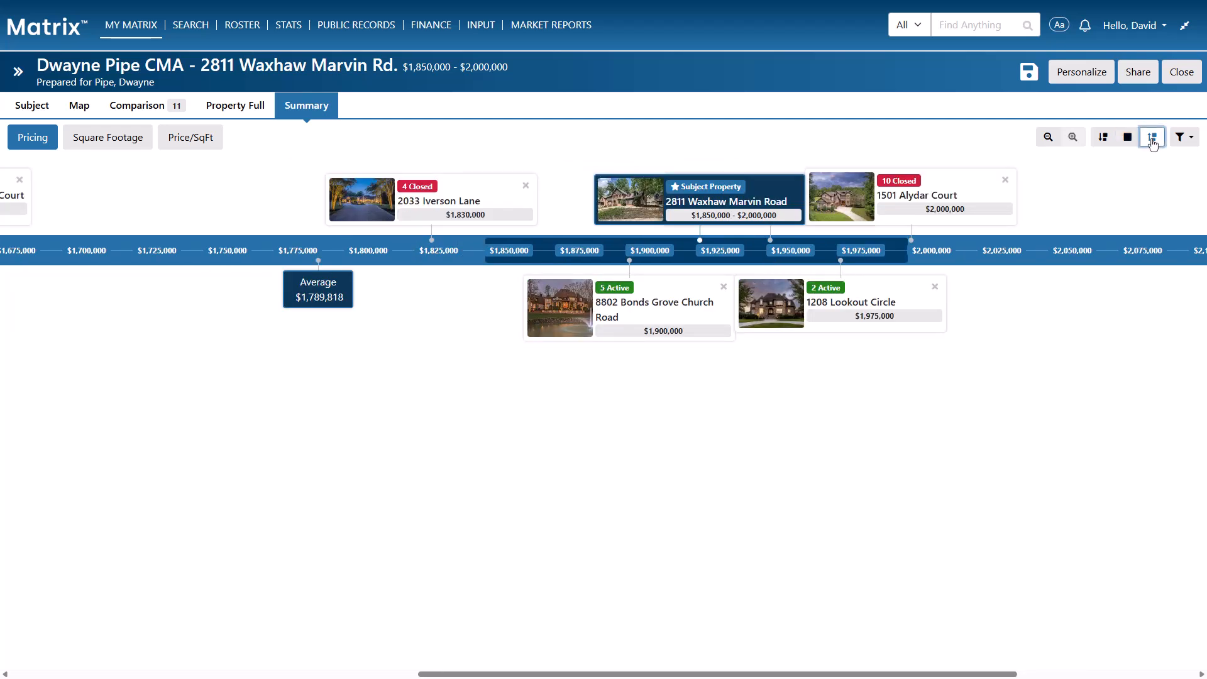
{"action": "left_click", "coordinate": [1132, 143]}
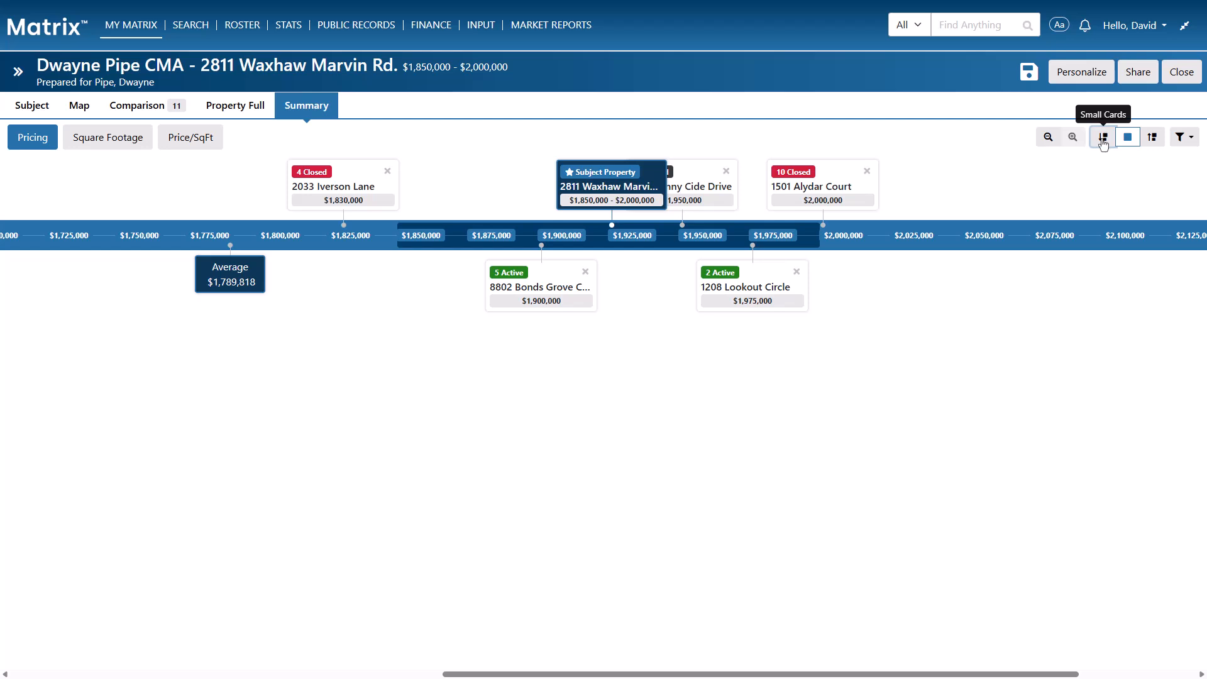
{"action": "left_click", "coordinate": [1104, 143]}
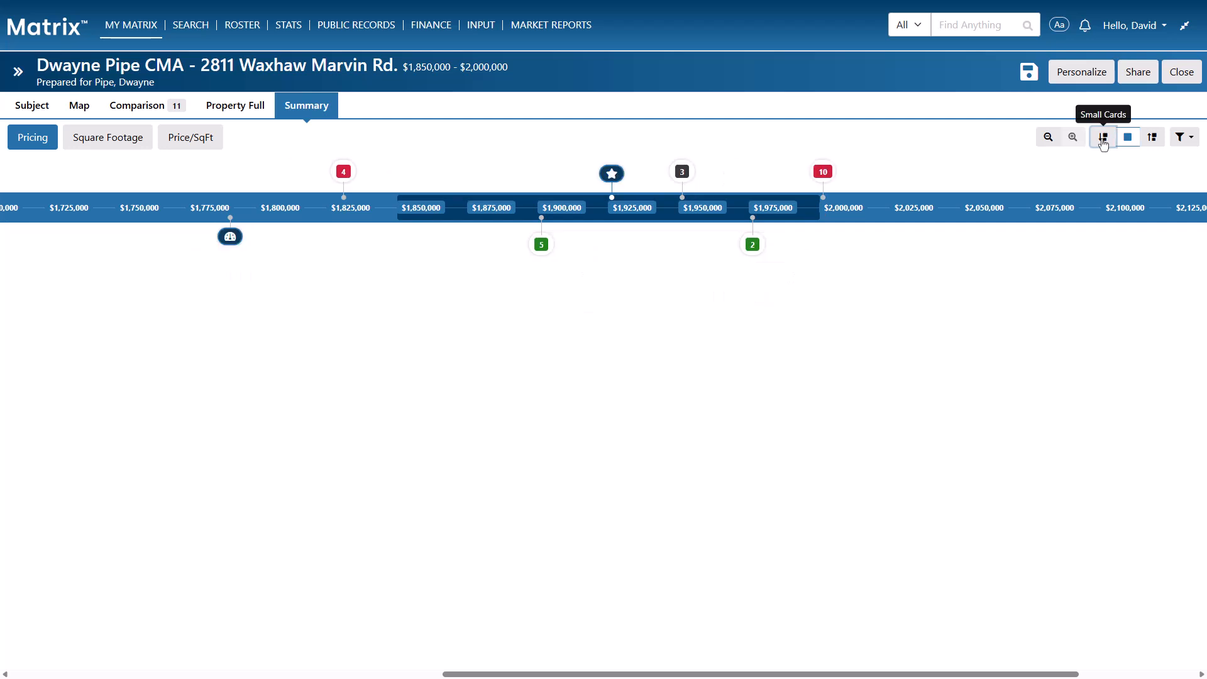
{"action": "left_click", "coordinate": [753, 246]}
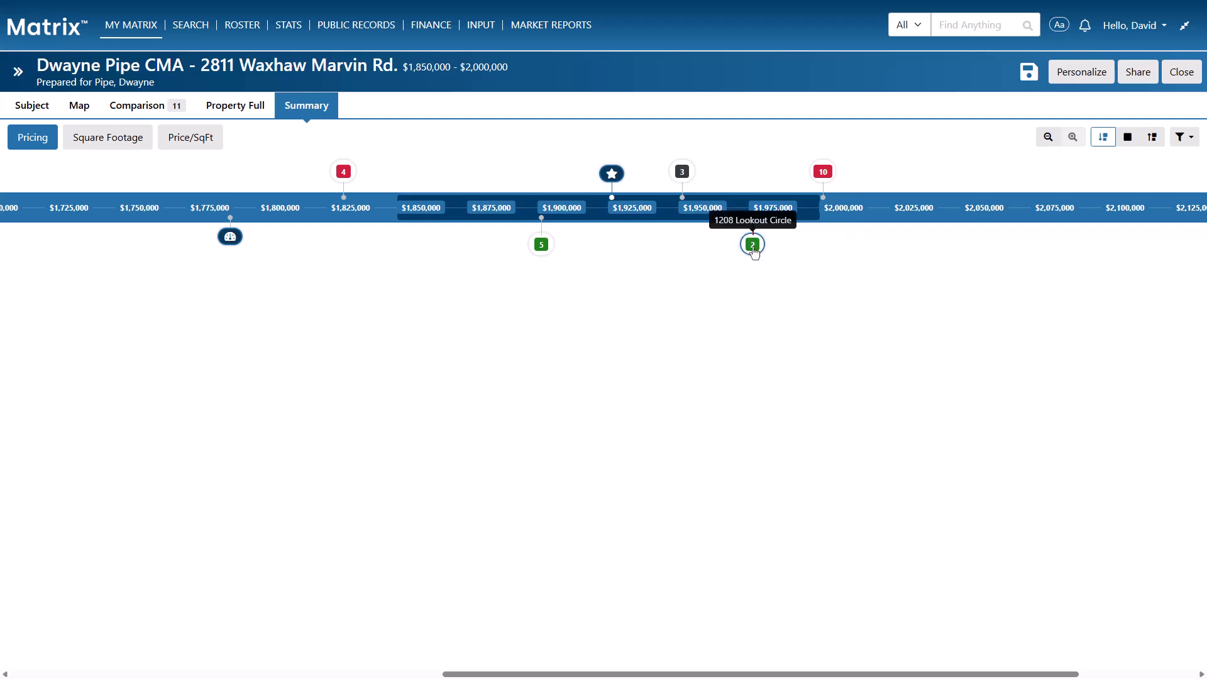
{"action": "left_click", "coordinate": [1128, 139]}
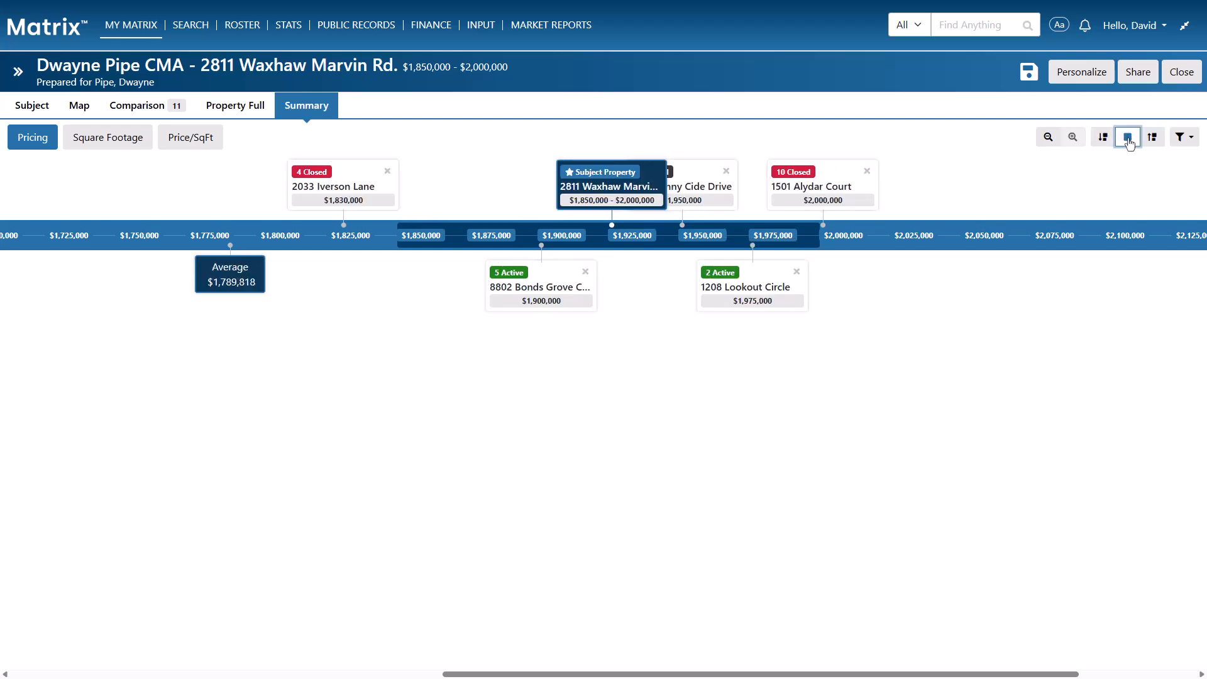
{"action": "left_click", "coordinate": [1049, 140]}
{"action": "left_click", "coordinate": [1184, 138]}
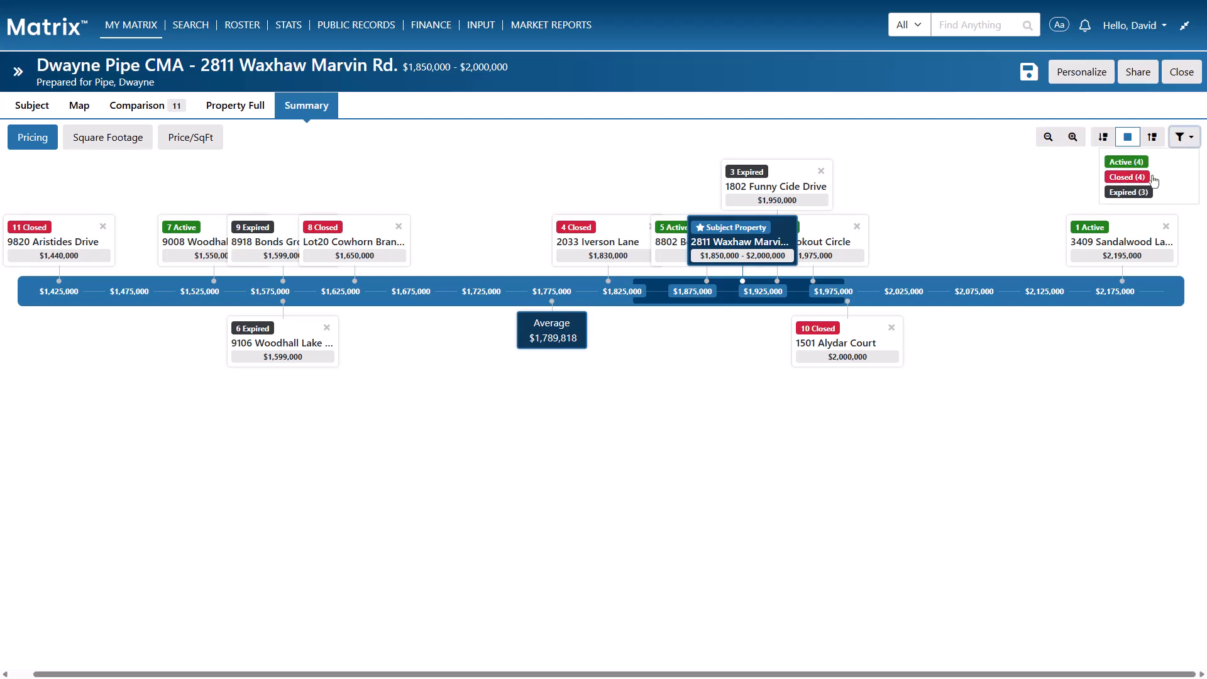
Filter out Expired, Closed and Active listings, then restore all three so all 11 comps show
{"action": "left_click", "coordinate": [1140, 192]}
{"action": "left_click", "coordinate": [1140, 177]}
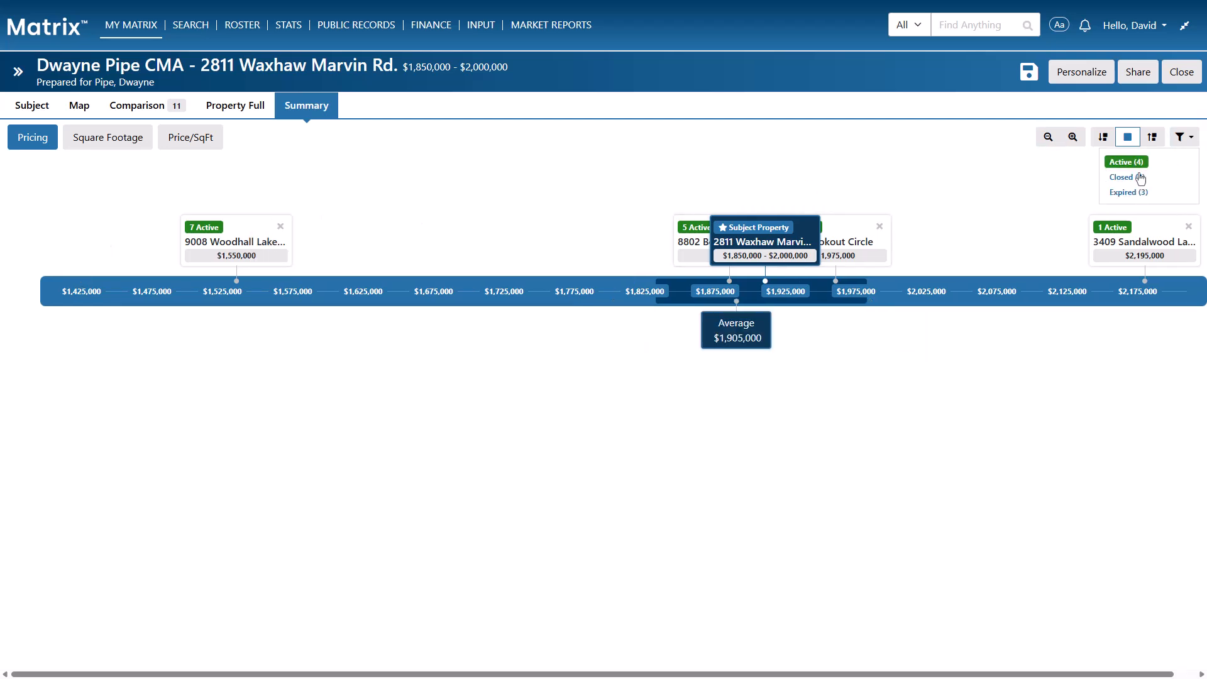
{"action": "left_click", "coordinate": [1140, 162]}
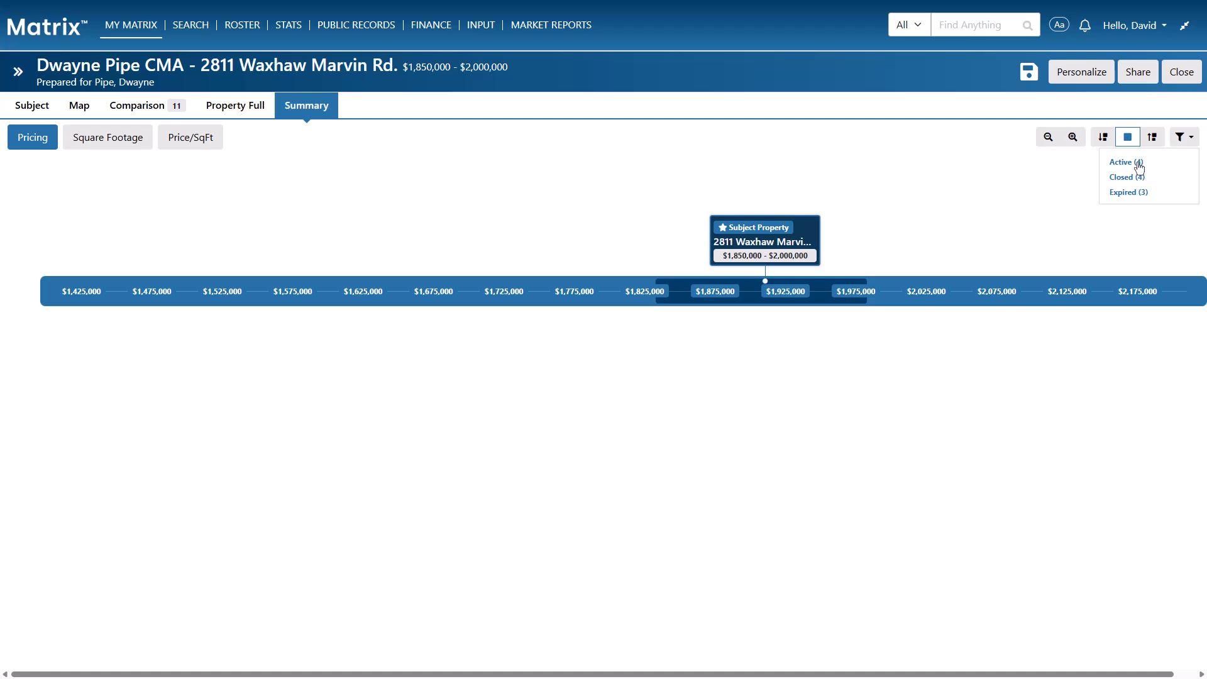
{"action": "left_click", "coordinate": [1140, 162]}
{"action": "left_click", "coordinate": [1138, 177]}
{"action": "left_click", "coordinate": [1129, 192]}
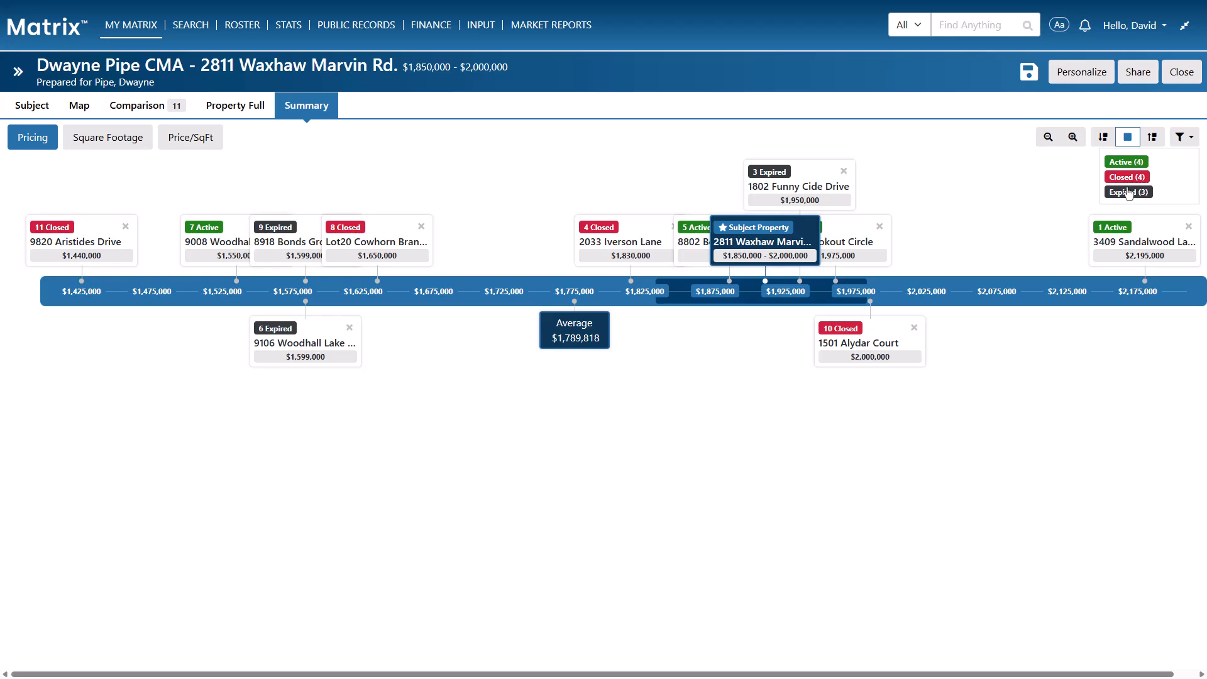
On the Personalize page, apply the Basic presentation style to the CMA cover sheet
{"action": "left_click", "coordinate": [1081, 73]}
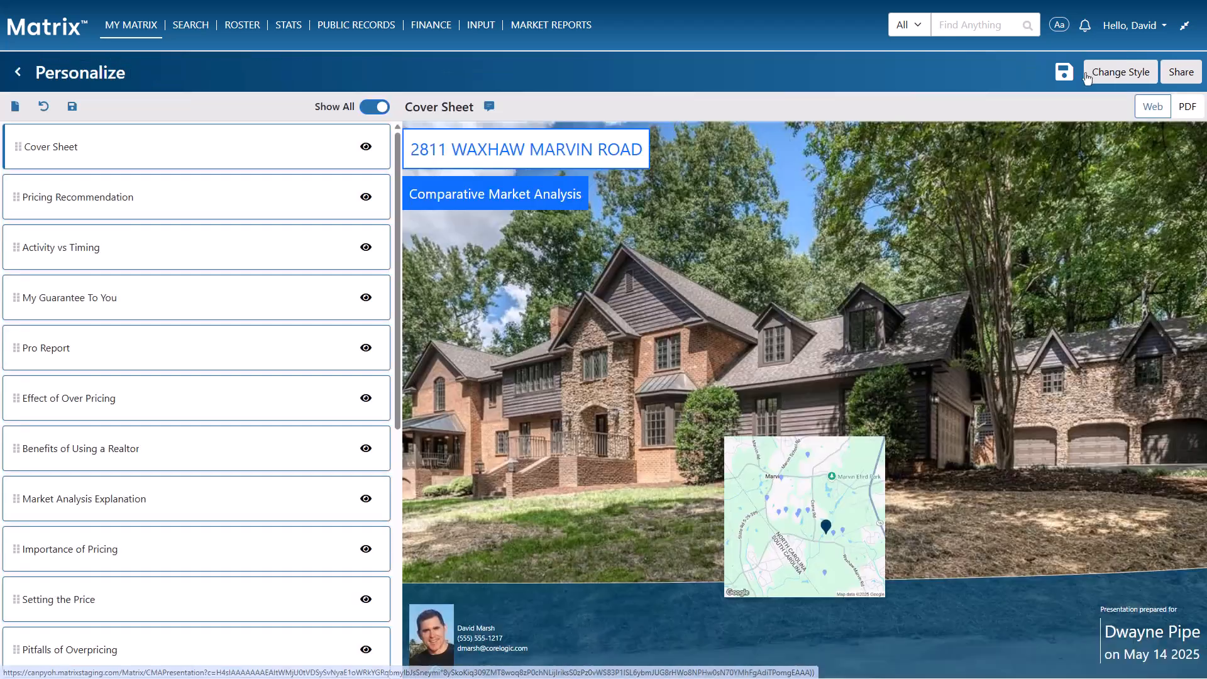
{"action": "left_click", "coordinate": [1118, 73]}
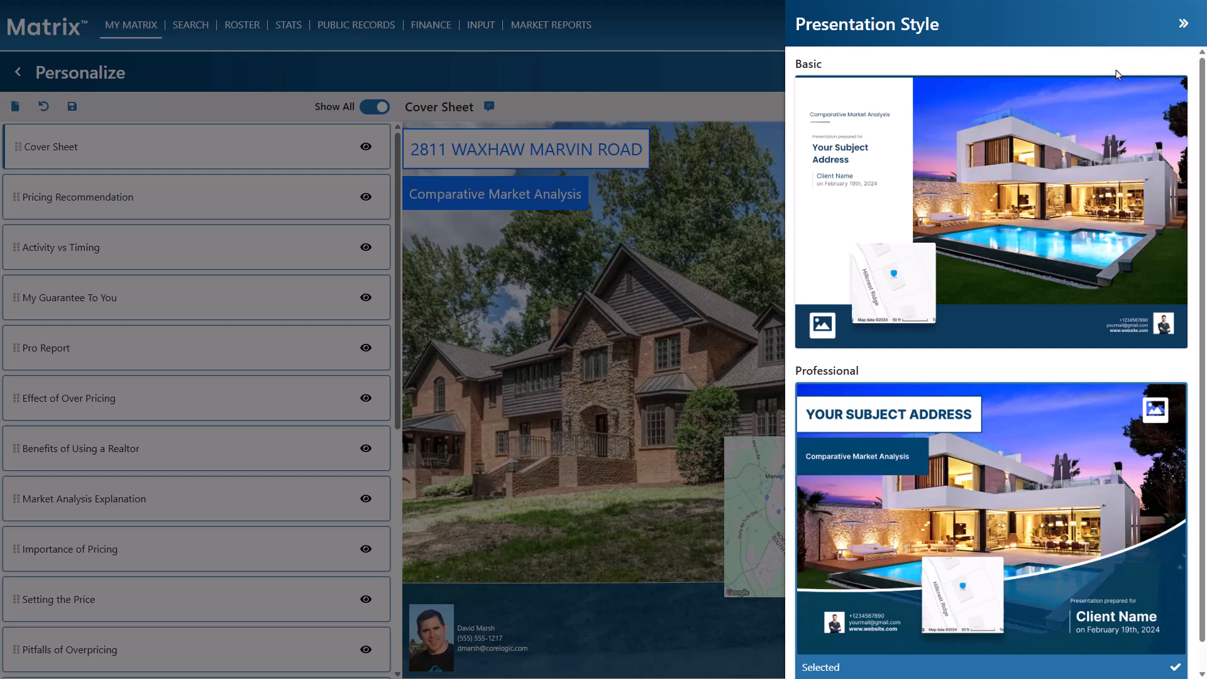
{"action": "left_click", "coordinate": [1056, 165]}
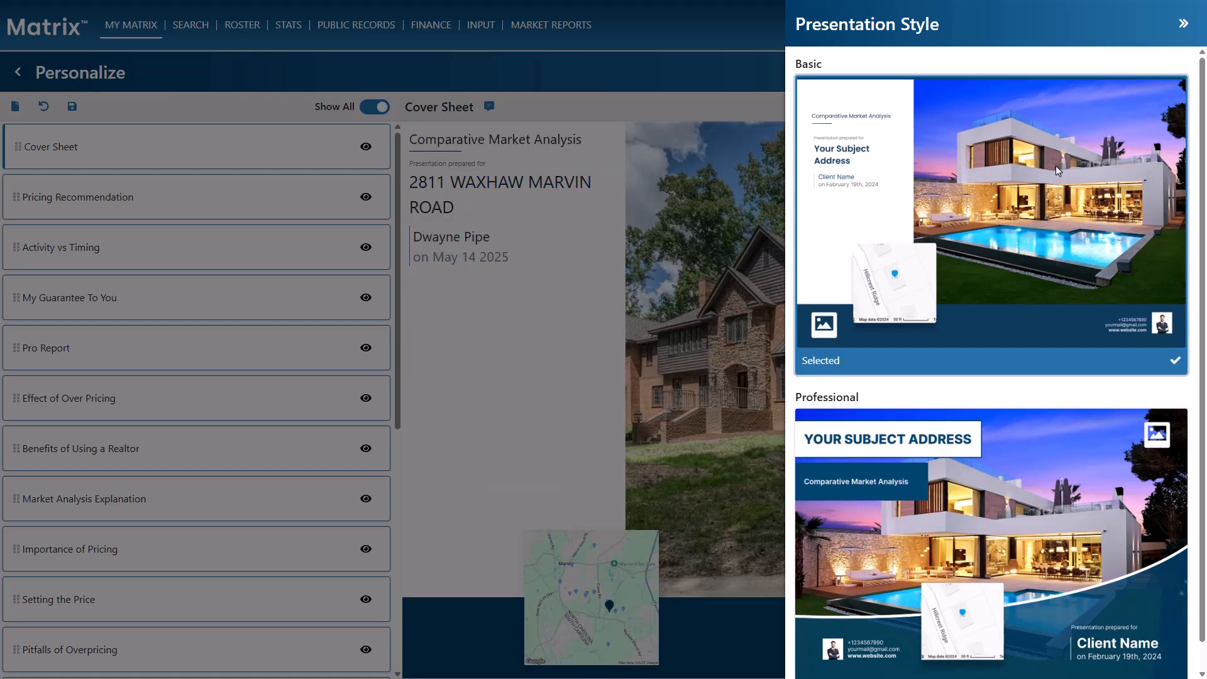
{"action": "left_click", "coordinate": [1181, 27]}
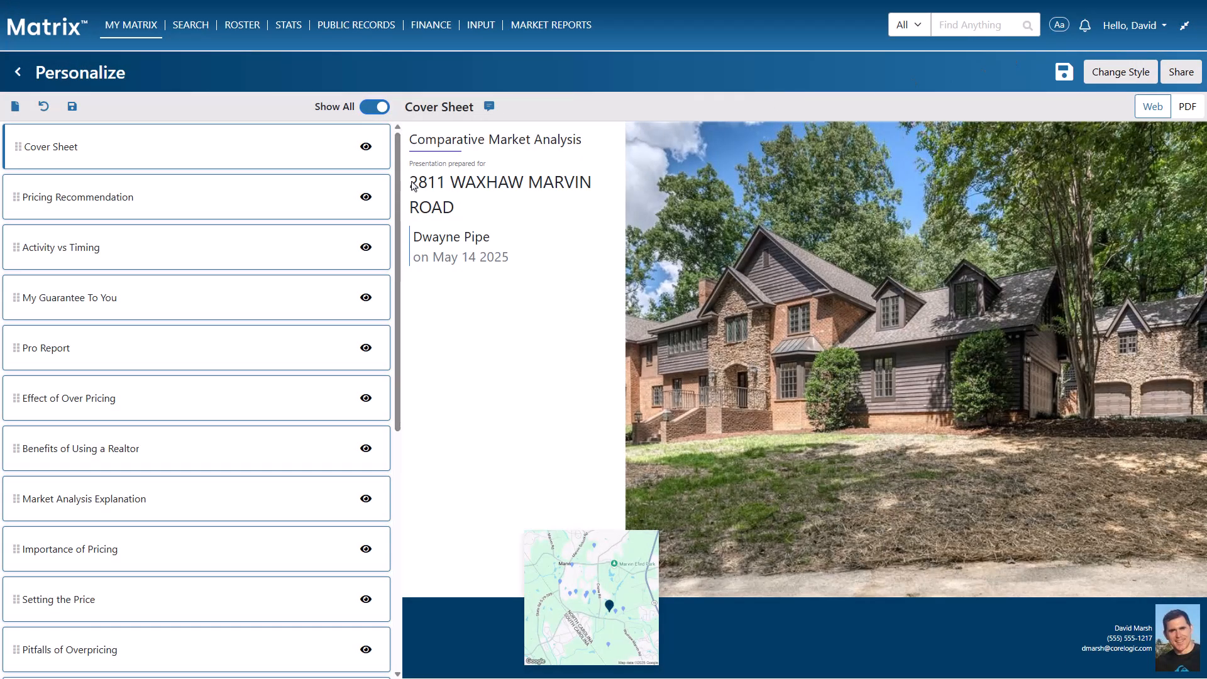
Preview the Pricing Recommendation and guarantee pages, hide Activity vs Timing, and open Pro Report
{"action": "left_click", "coordinate": [336, 201]}
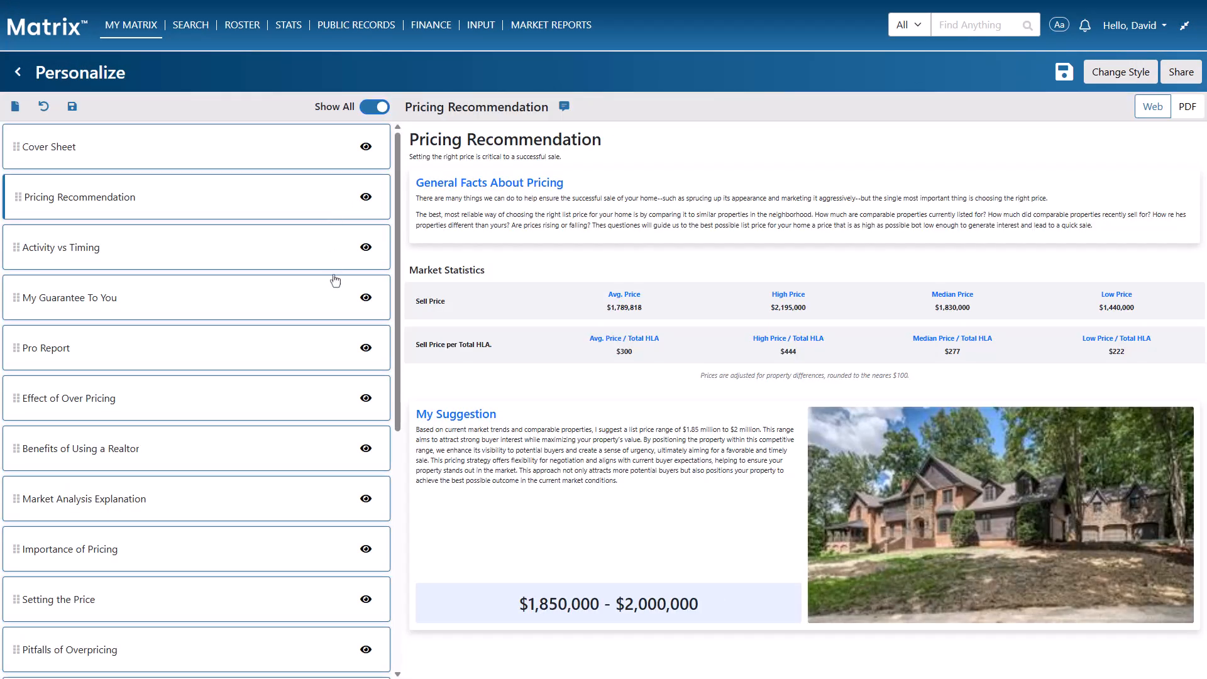
{"action": "left_click", "coordinate": [335, 297]}
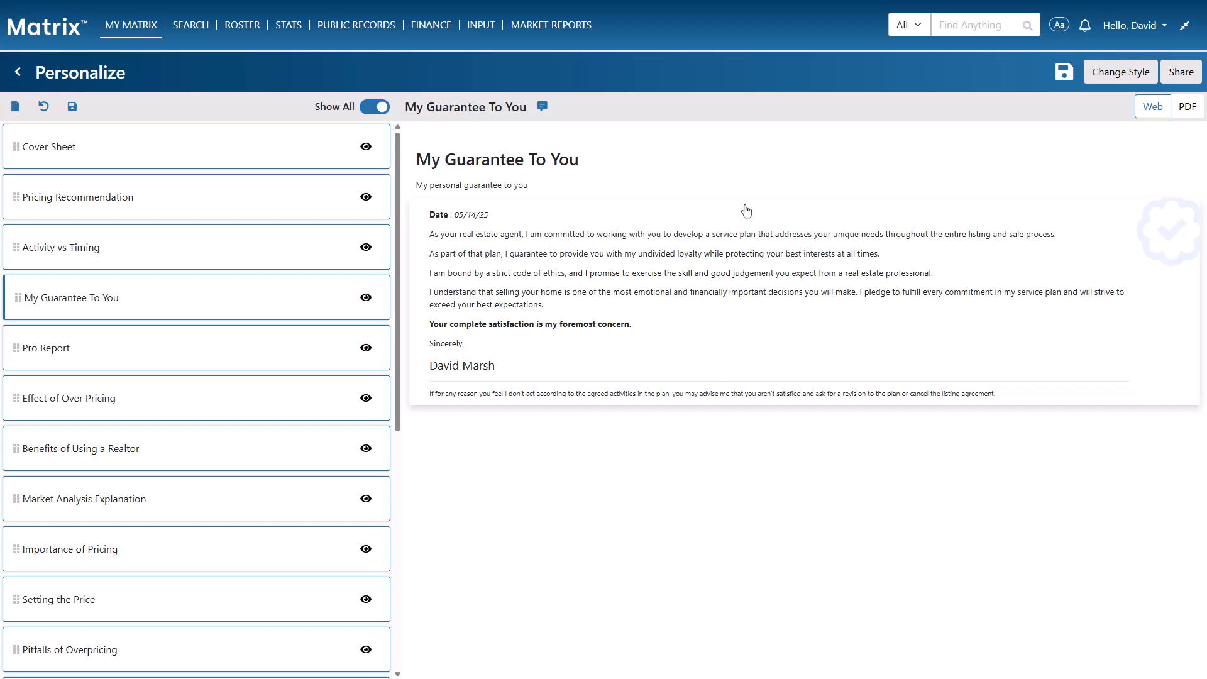
{"action": "left_click", "coordinate": [1189, 108]}
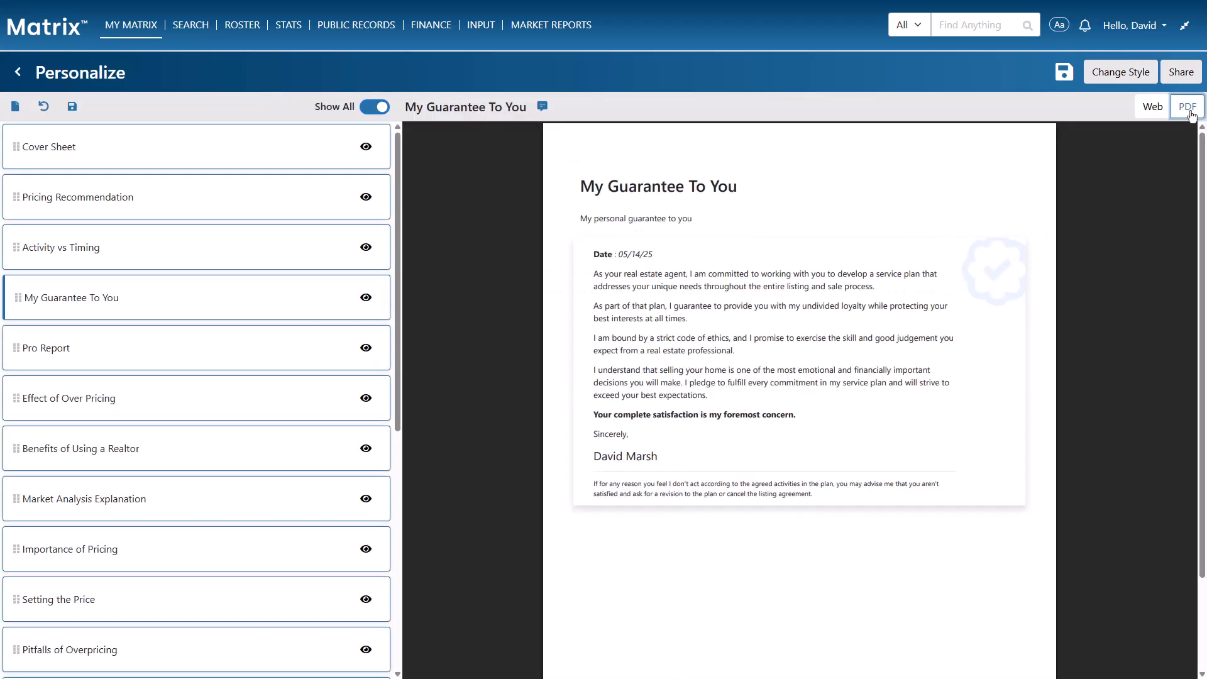
{"action": "left_click", "coordinate": [1154, 111]}
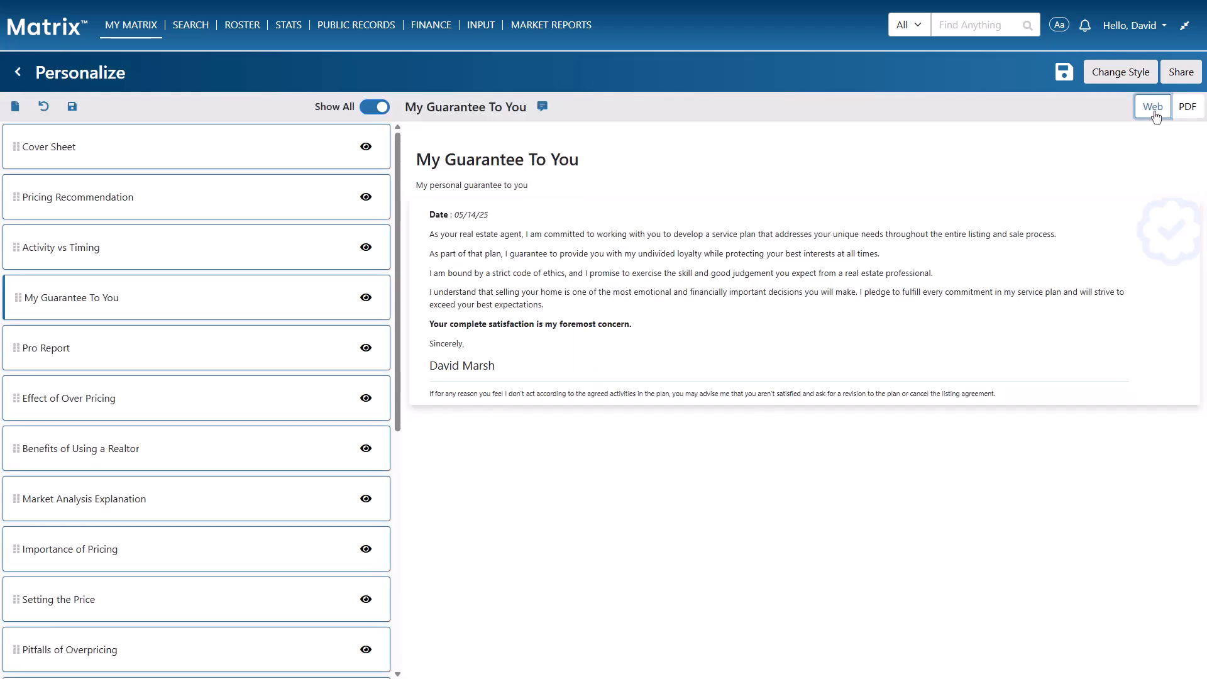
{"action": "left_click", "coordinate": [366, 248]}
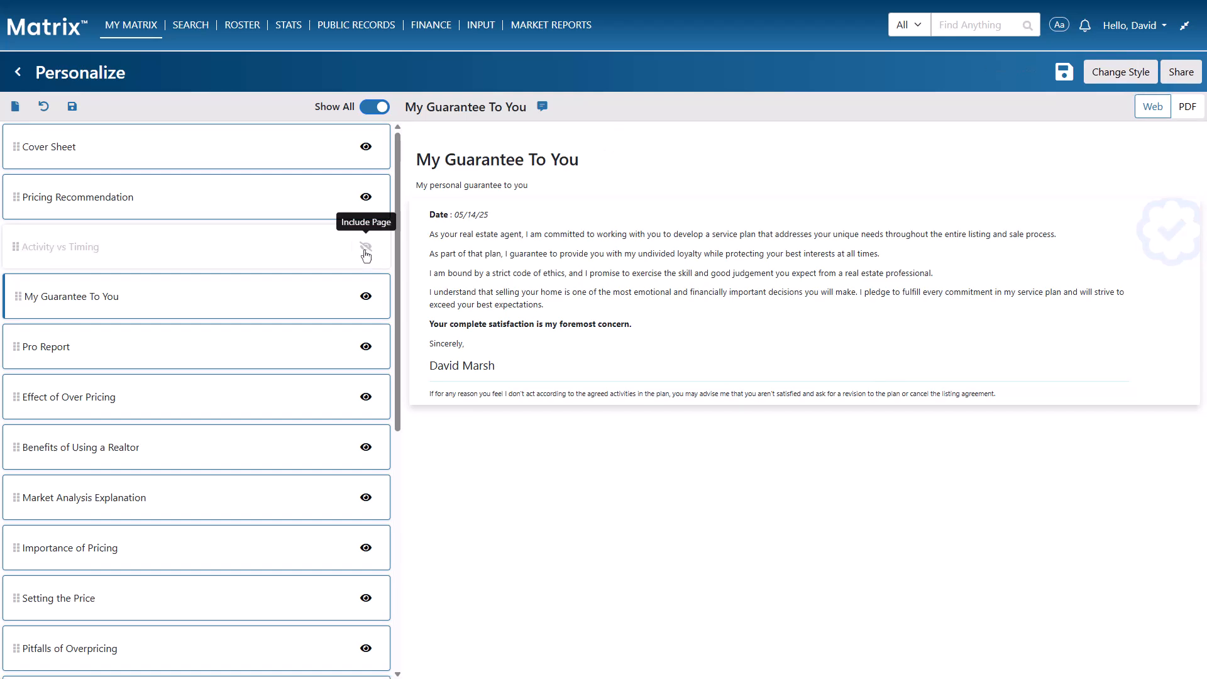
{"action": "left_click", "coordinate": [287, 349]}
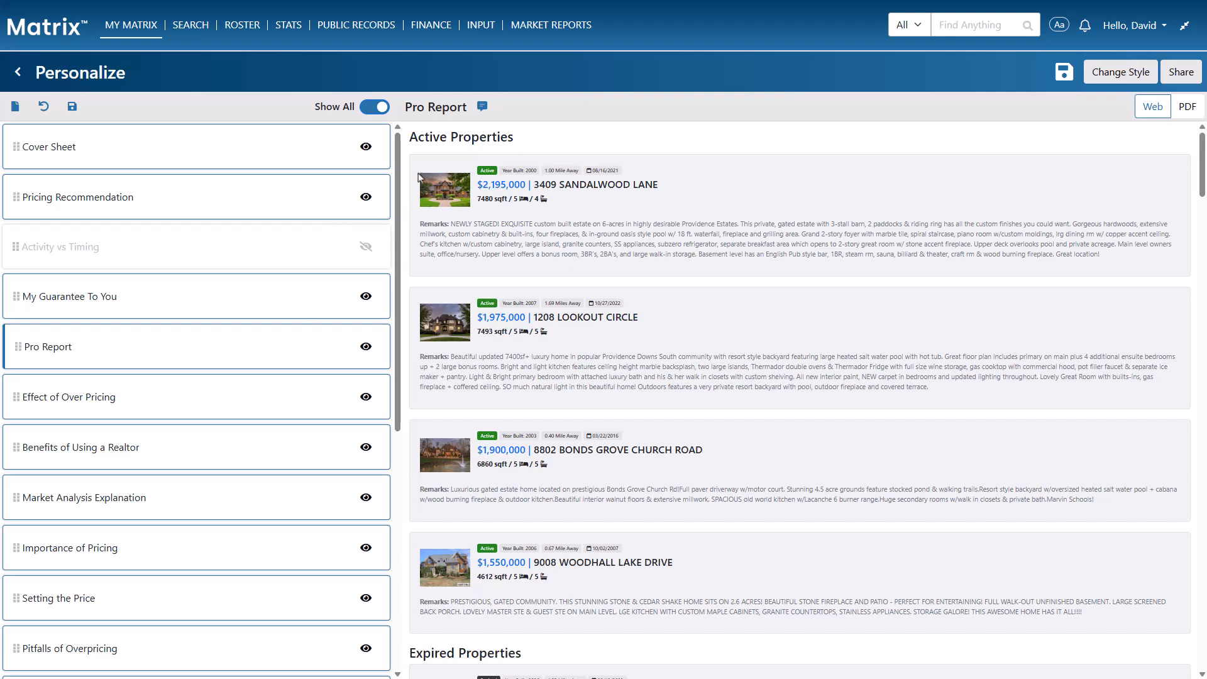
Add the hidden comment 'Print an extra copy.' to the Pro Report page
{"action": "left_click", "coordinate": [482, 107]}
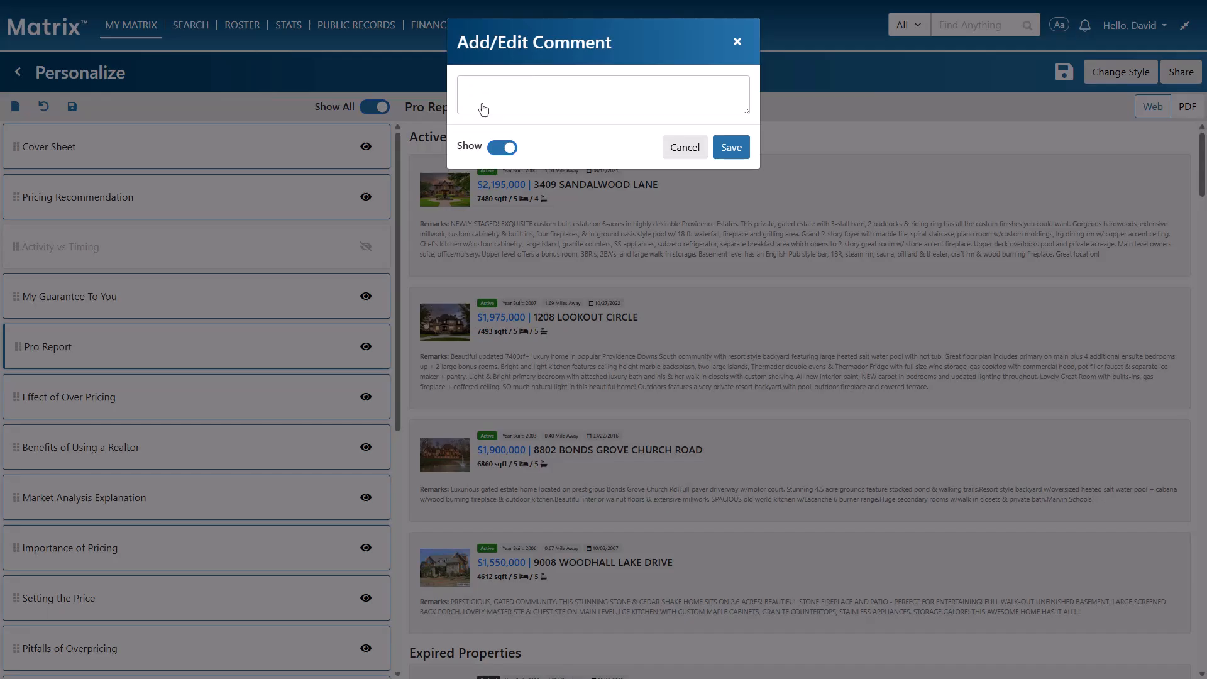
{"action": "type", "text": "Print an extra copy."}
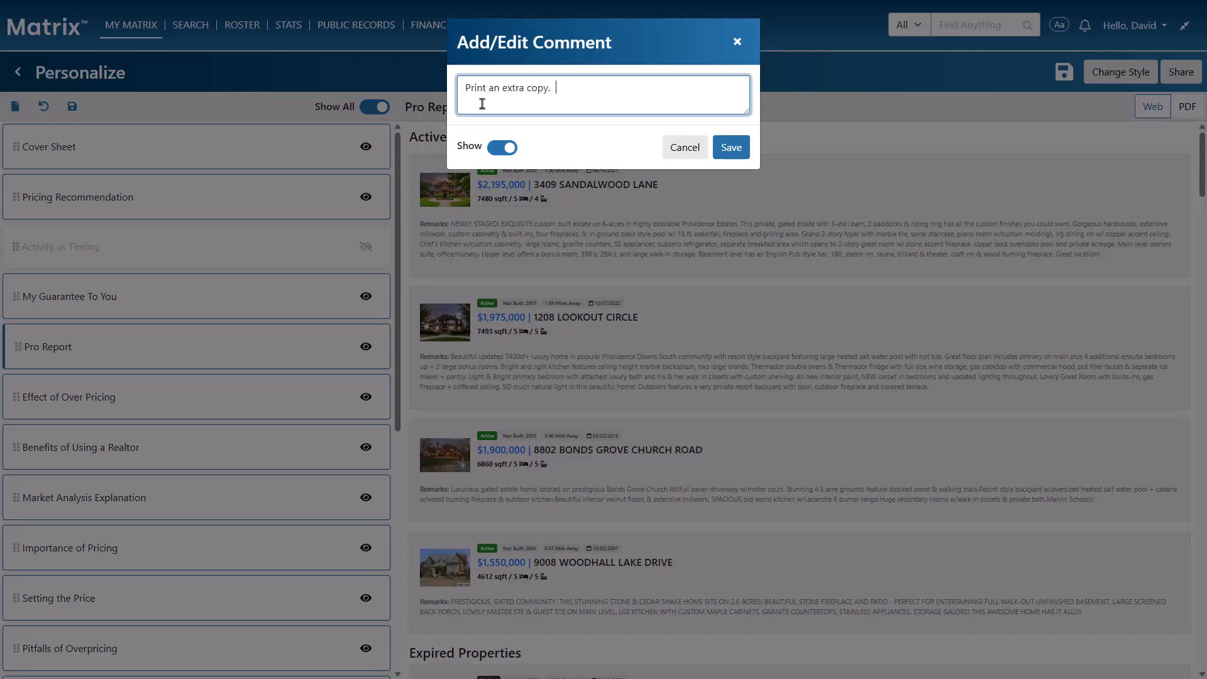
{"action": "left_click", "coordinate": [508, 150]}
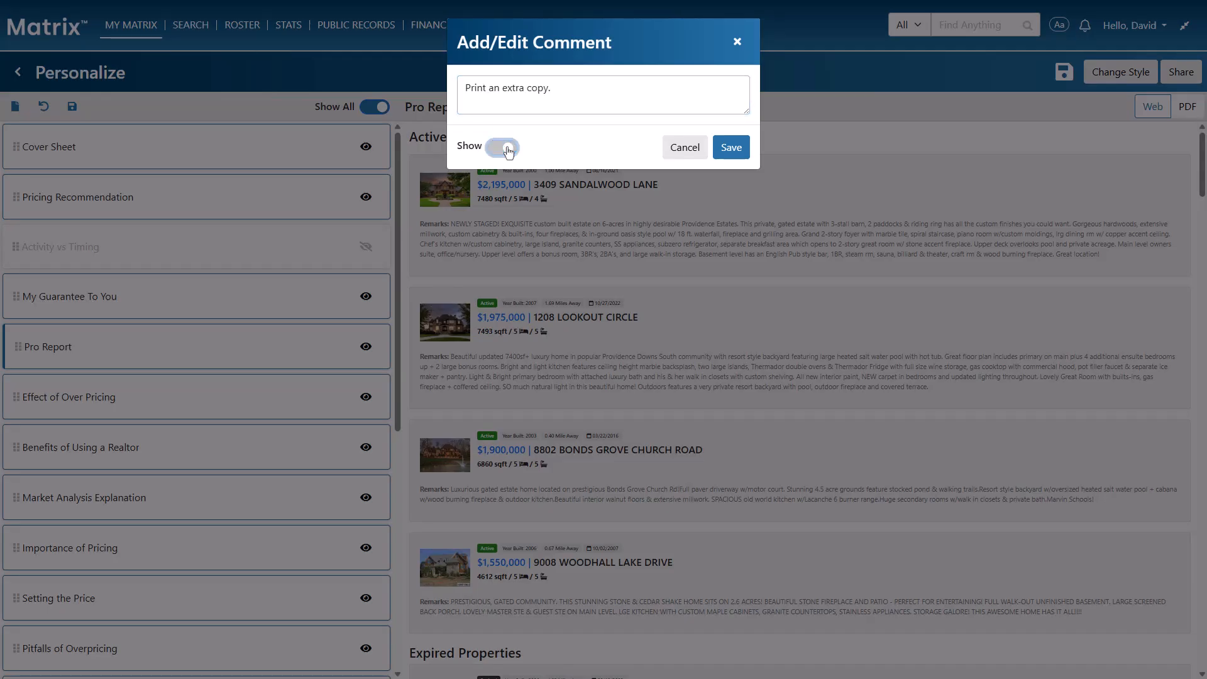
{"action": "left_click", "coordinate": [727, 155]}
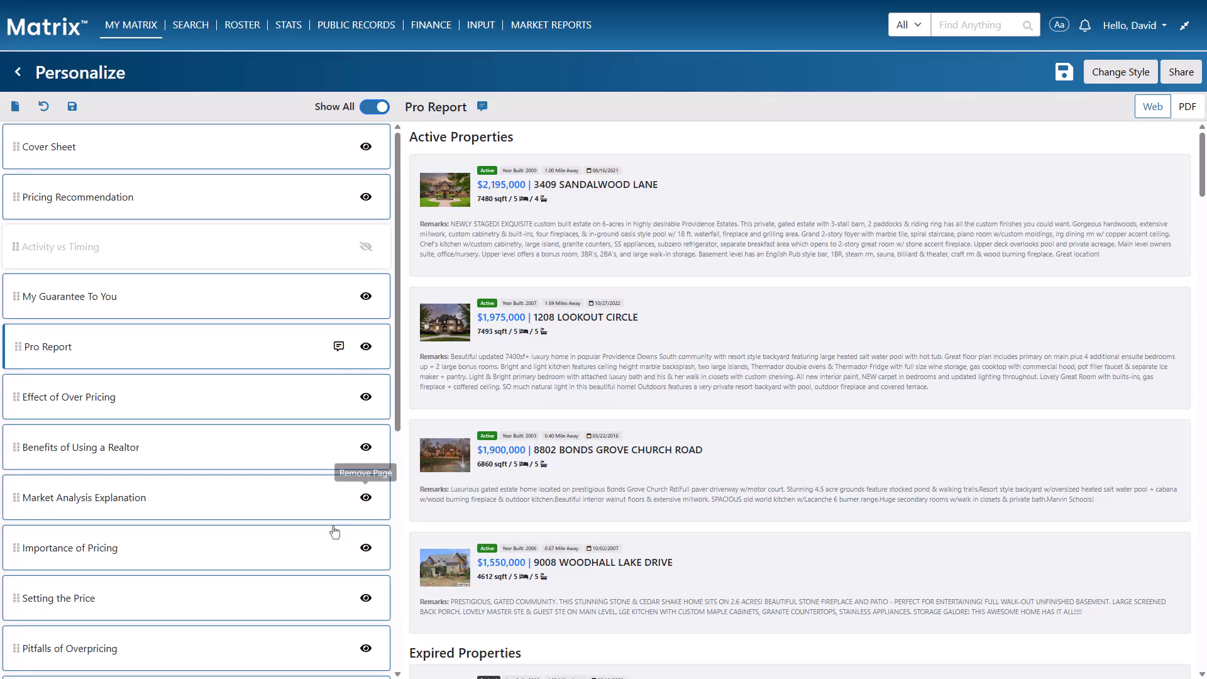
Paste a visible pricing comment onto the Importance of Pricing page and save it
{"action": "left_click", "coordinate": [320, 551]}
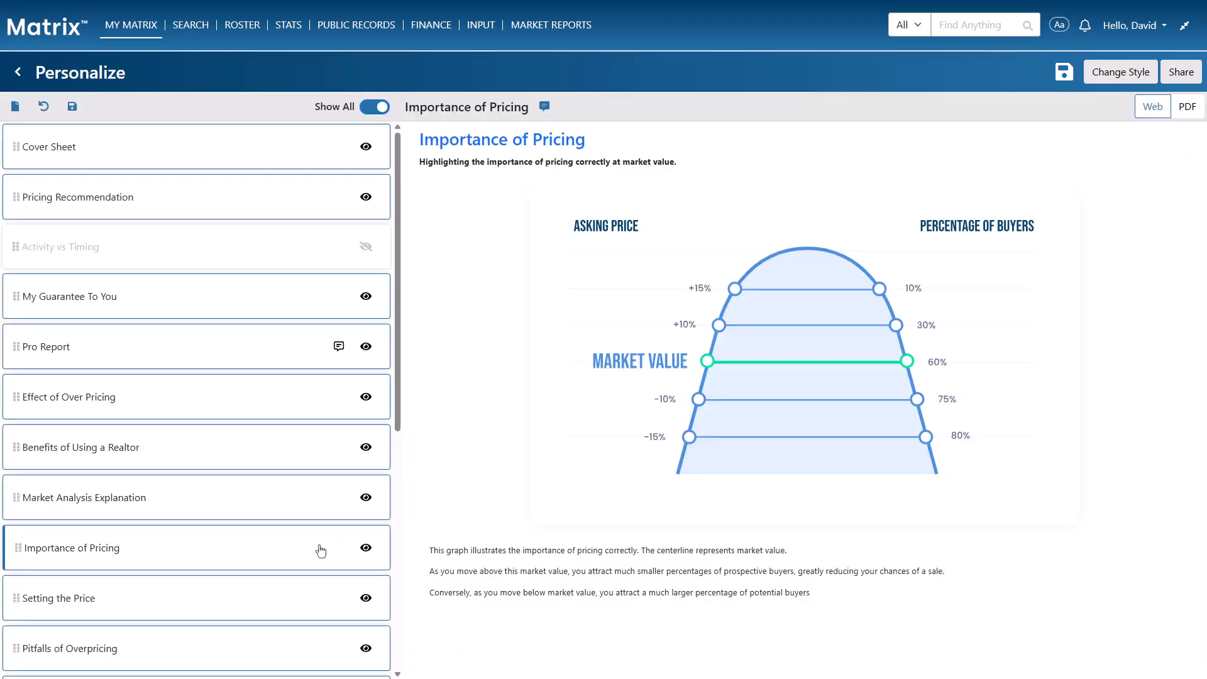
{"action": "left_click", "coordinate": [544, 112]}
{"action": "left_click", "coordinate": [545, 113]}
{"action": "type", "text": "I strongly believe that my suggested list price will make your home stand out and sell quickly."}
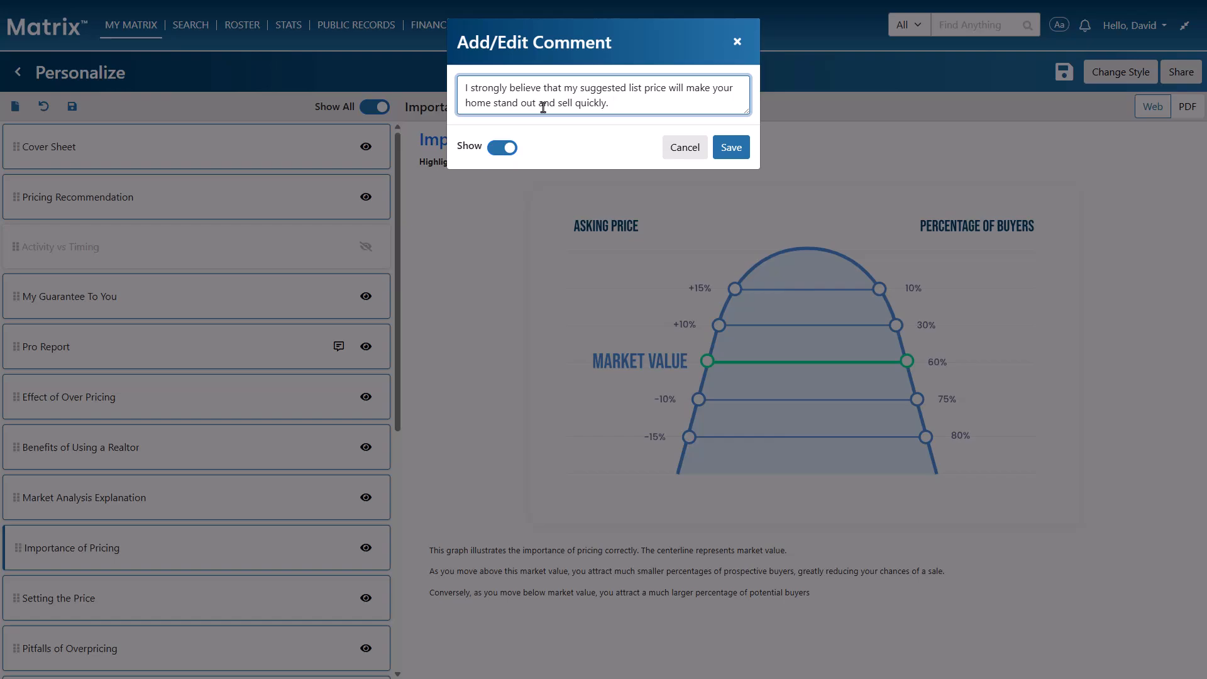
{"action": "left_click", "coordinate": [729, 148]}
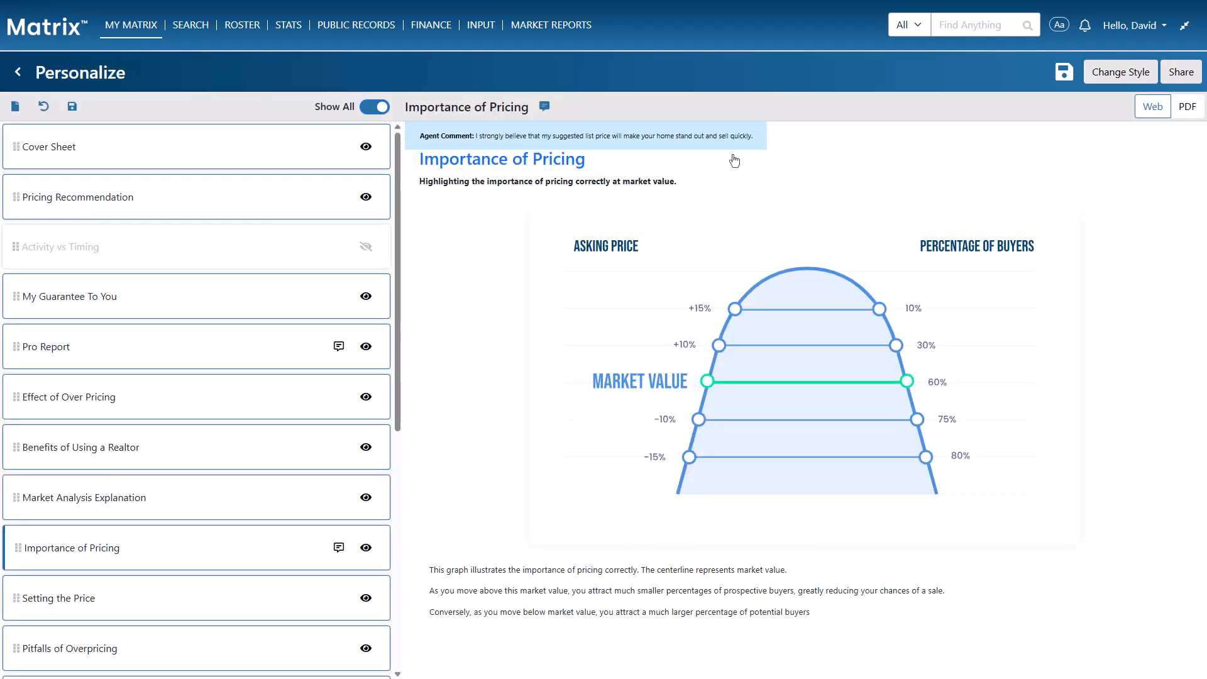
{"action": "left_click", "coordinate": [14, 108]}
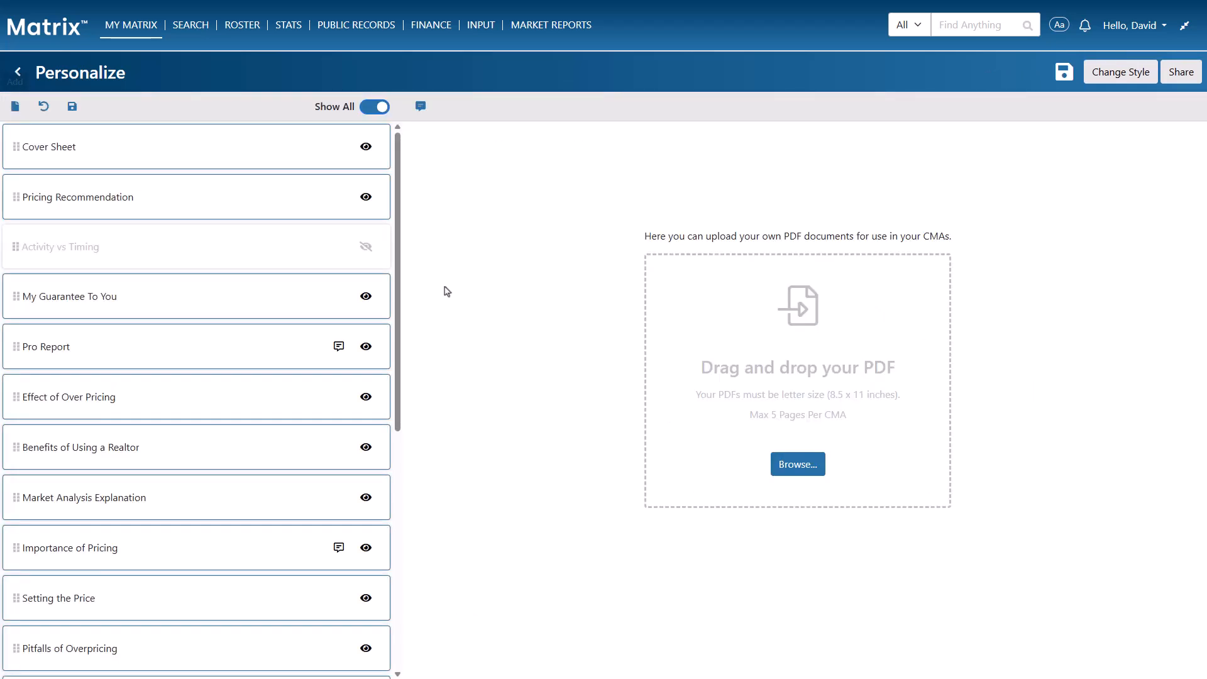
Upload Custom CMA Page.pdf from the CMA folder into the presentation
{"action": "left_click", "coordinate": [785, 465]}
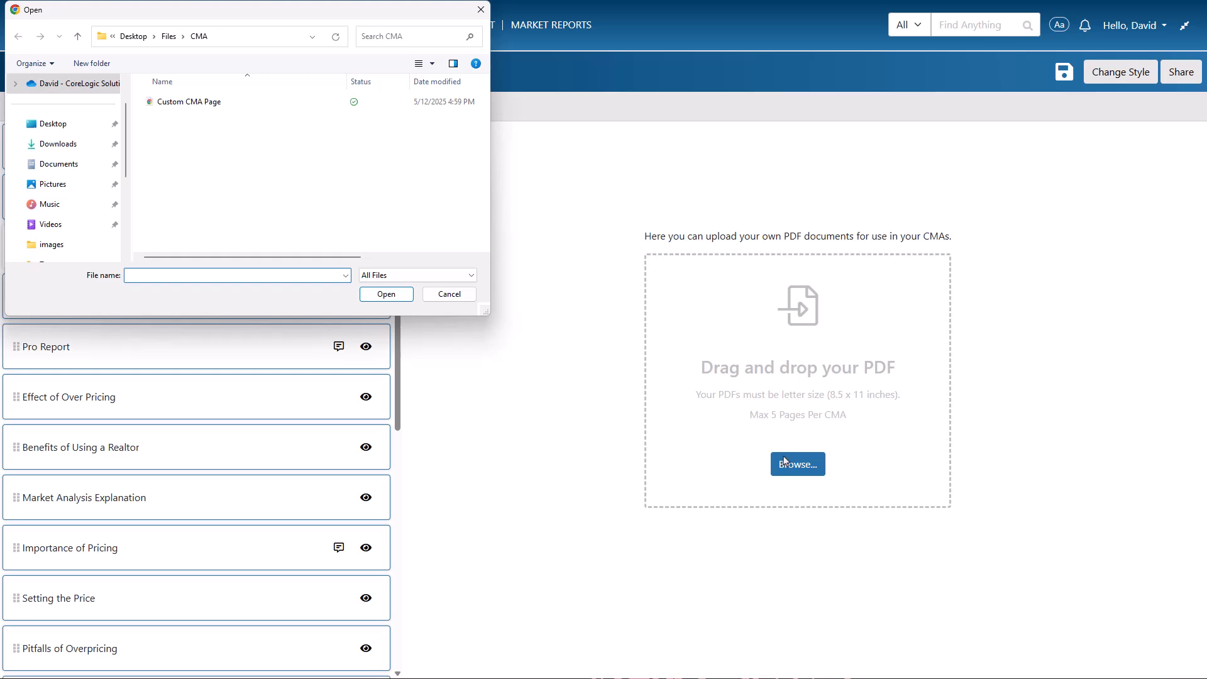
{"action": "left_click", "coordinate": [227, 105]}
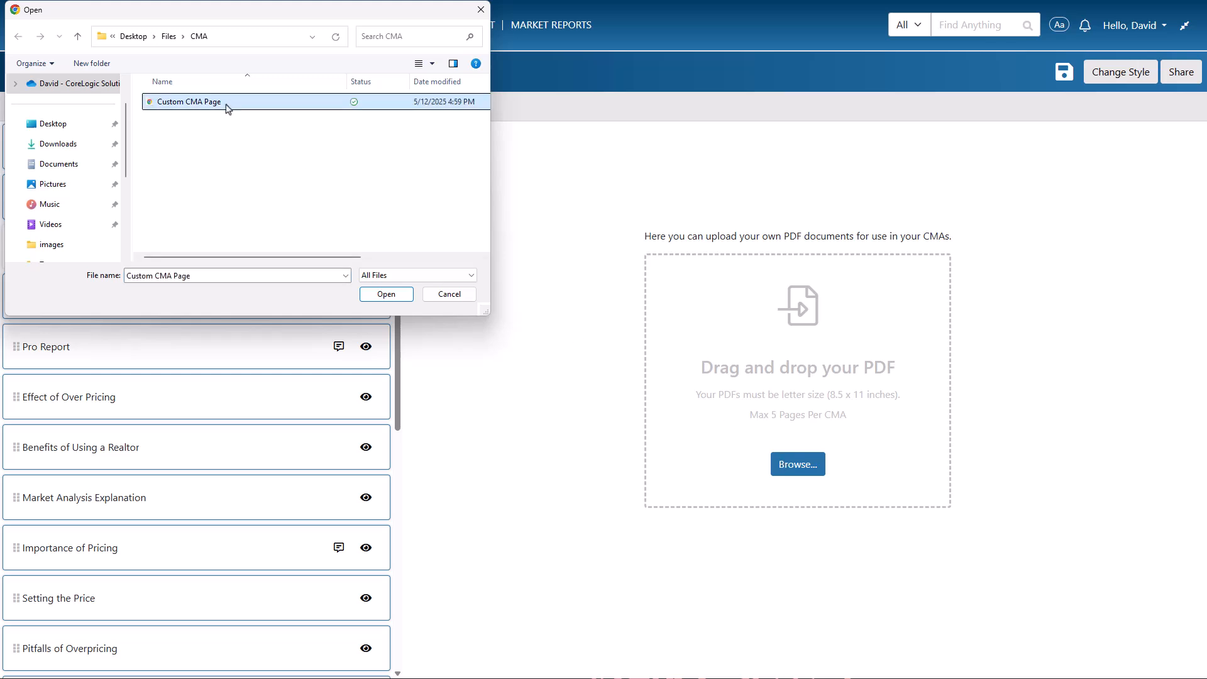
{"action": "left_click", "coordinate": [387, 297]}
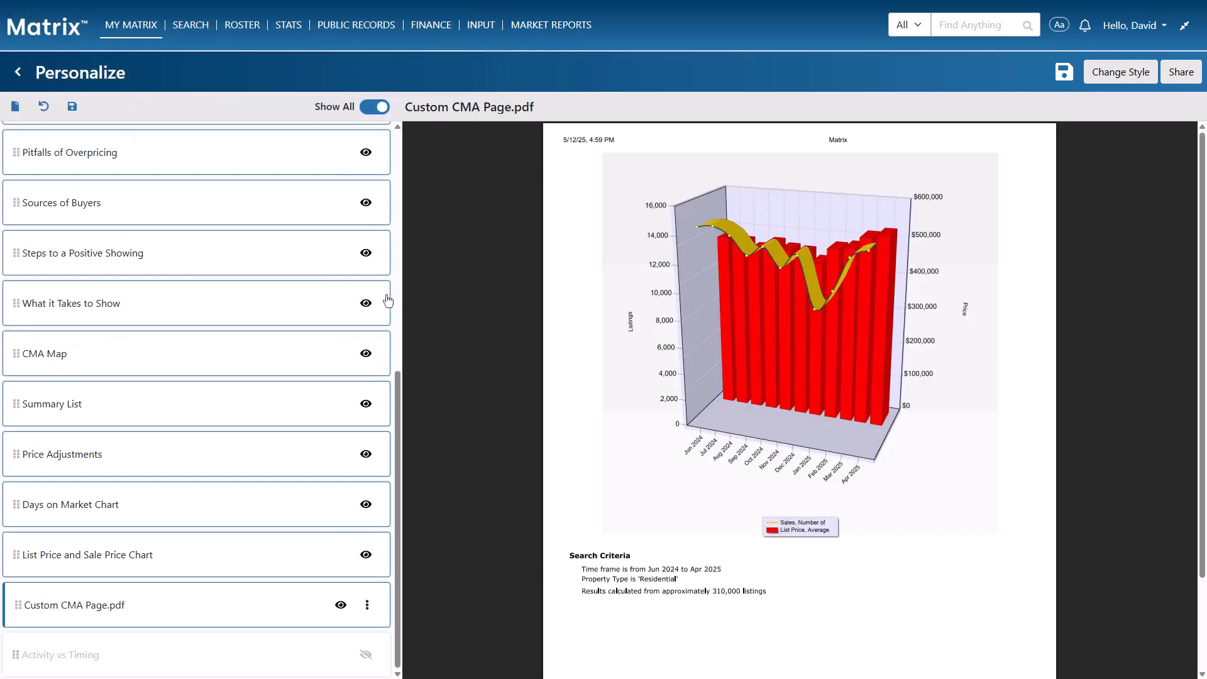
Place Custom CMA Page.pdf after Pitfalls of Overpricing, My Guarantee To You before Pricing Recommendation; save as default
{"action": "left_click", "coordinate": [368, 605]}
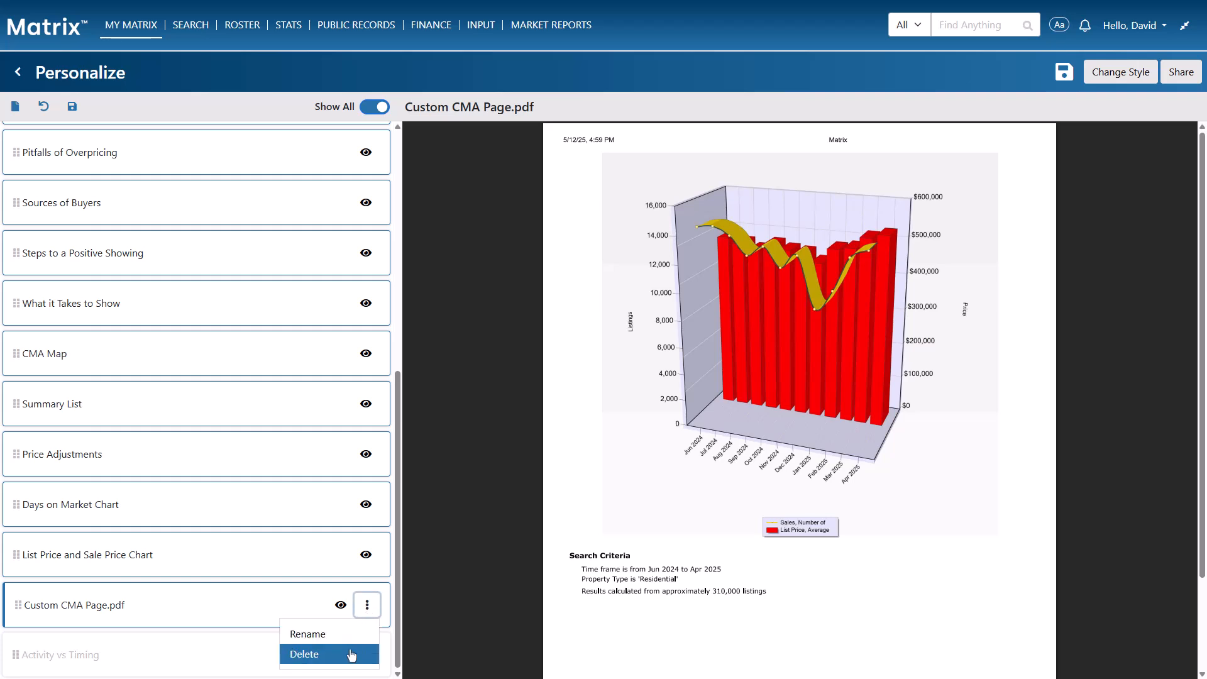
{"action": "left_click", "coordinate": [18, 613]}
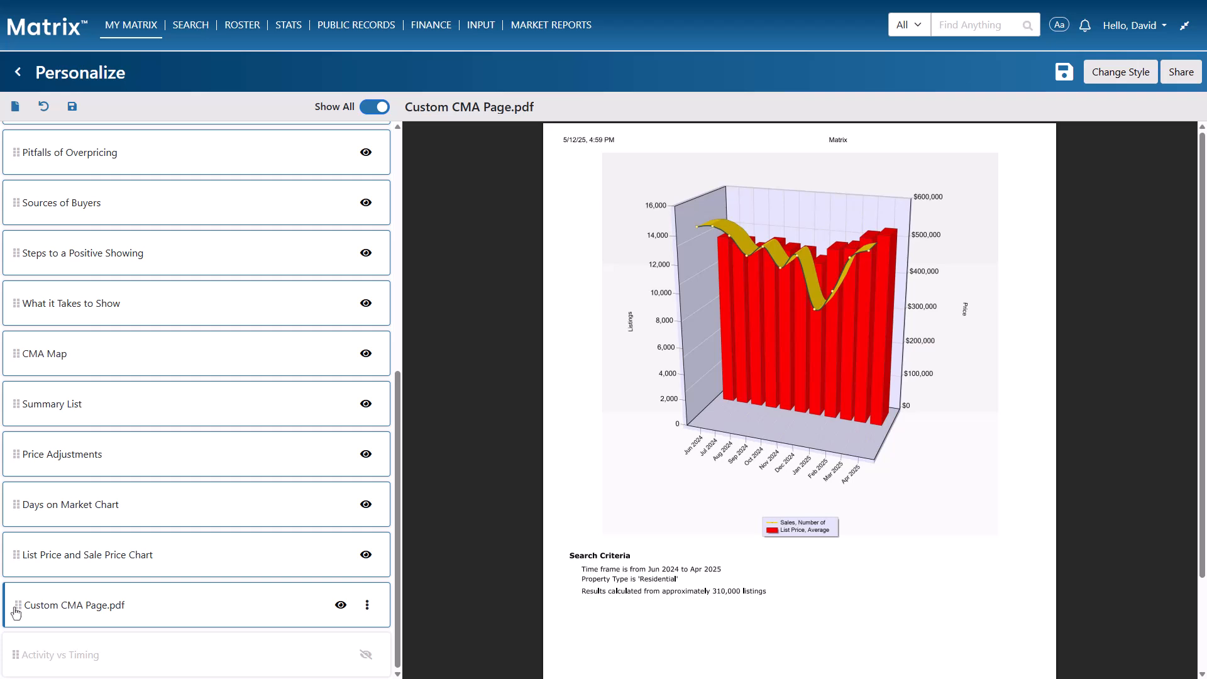
{"action": "left_click_drag", "start_coordinate": [16, 613], "coordinate": [19, 211]}
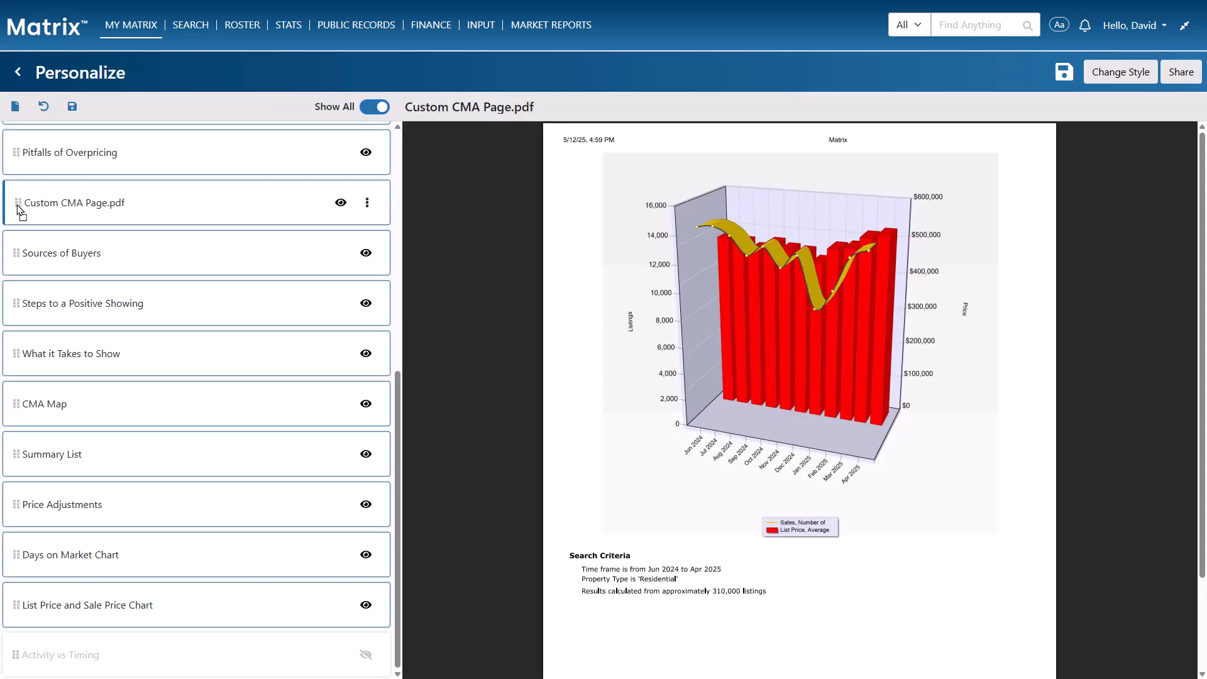
{"action": "scroll", "coordinate": [16, 214], "scroll_direction": "up", "scroll_amount": 7}
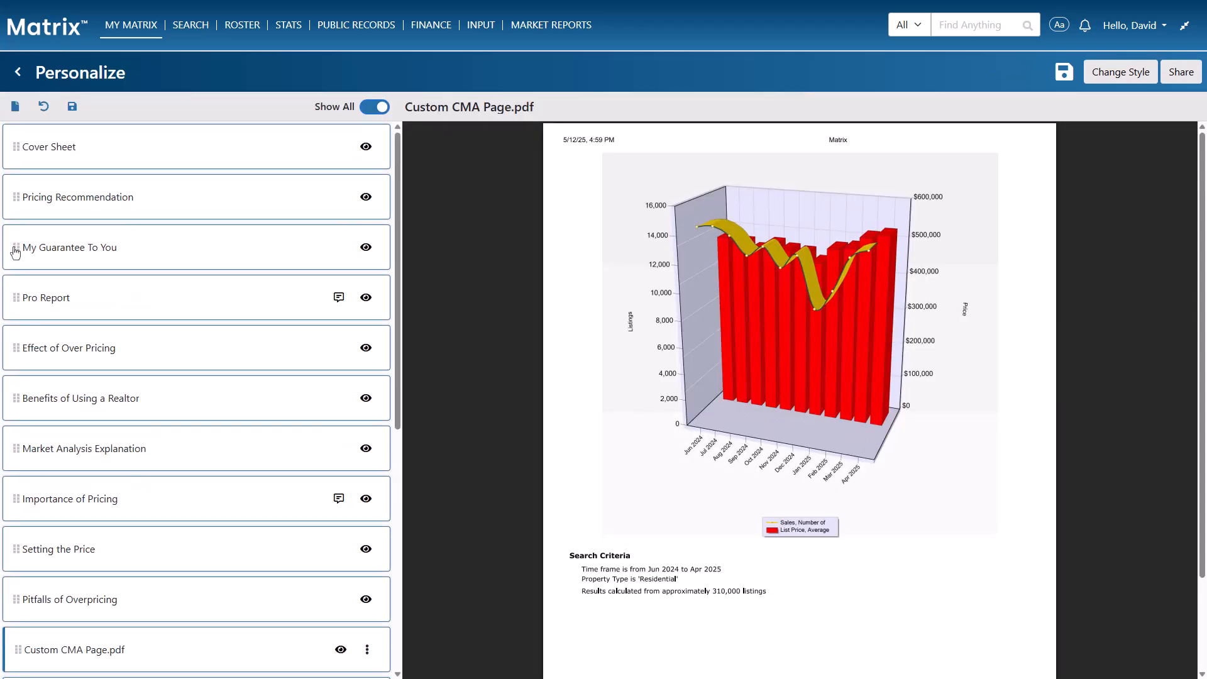
{"action": "left_click_drag", "start_coordinate": [15, 247], "coordinate": [11, 192]}
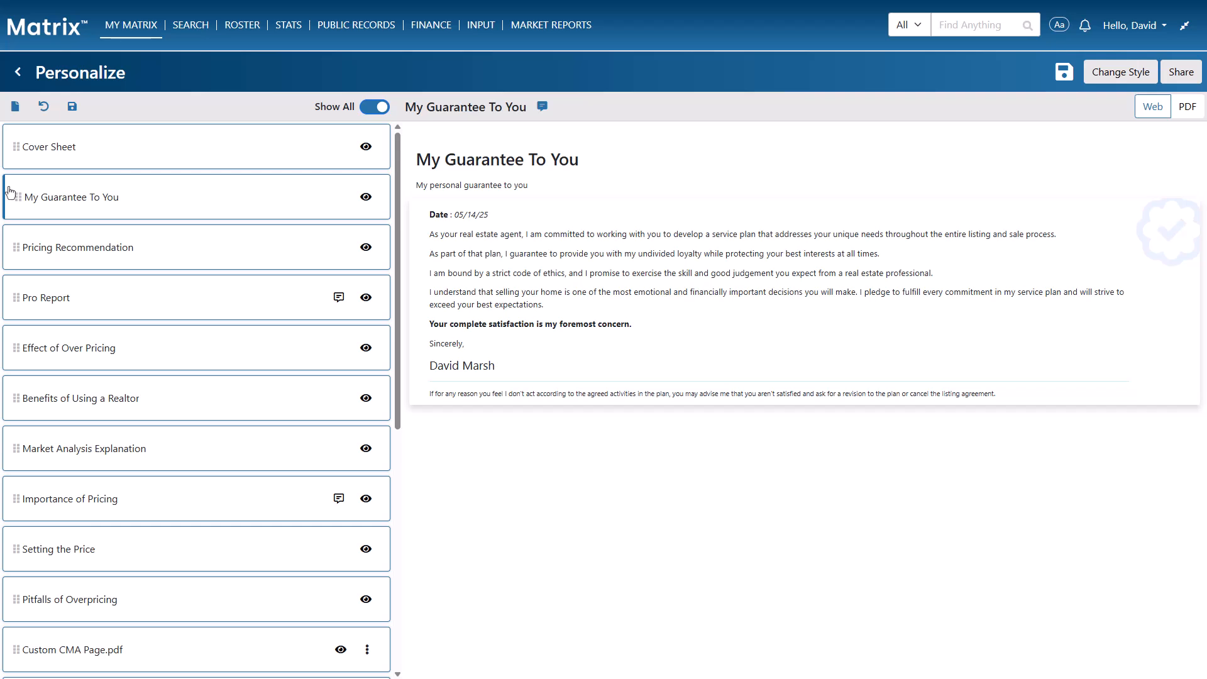
{"action": "left_click", "coordinate": [71, 109]}
{"action": "left_click", "coordinate": [1178, 74]}
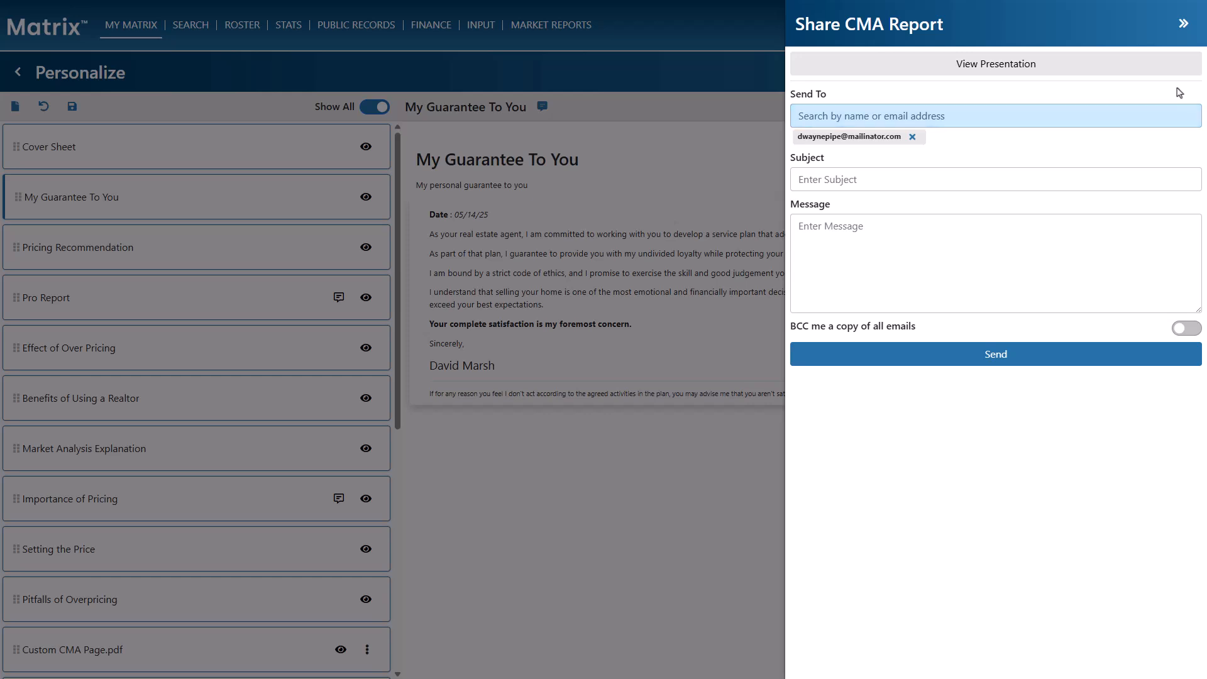
{"action": "left_click", "coordinate": [1161, 178]}
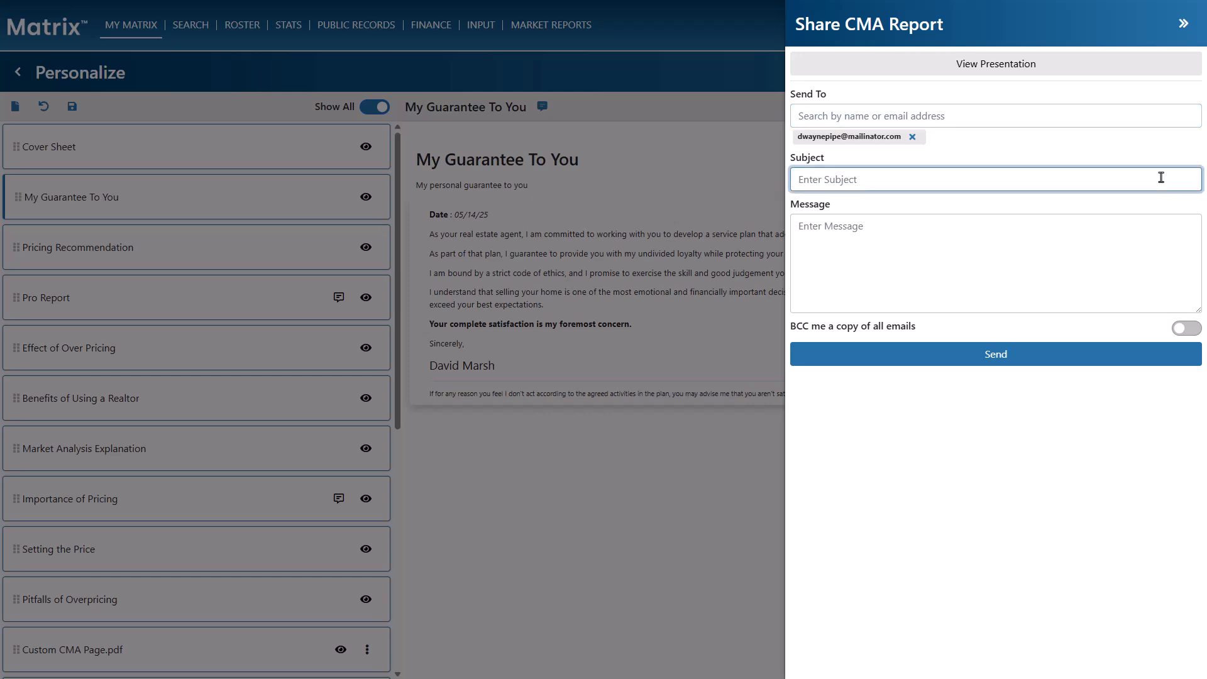
{"action": "type", "text": "Your CMA Report Has Arrived!"}
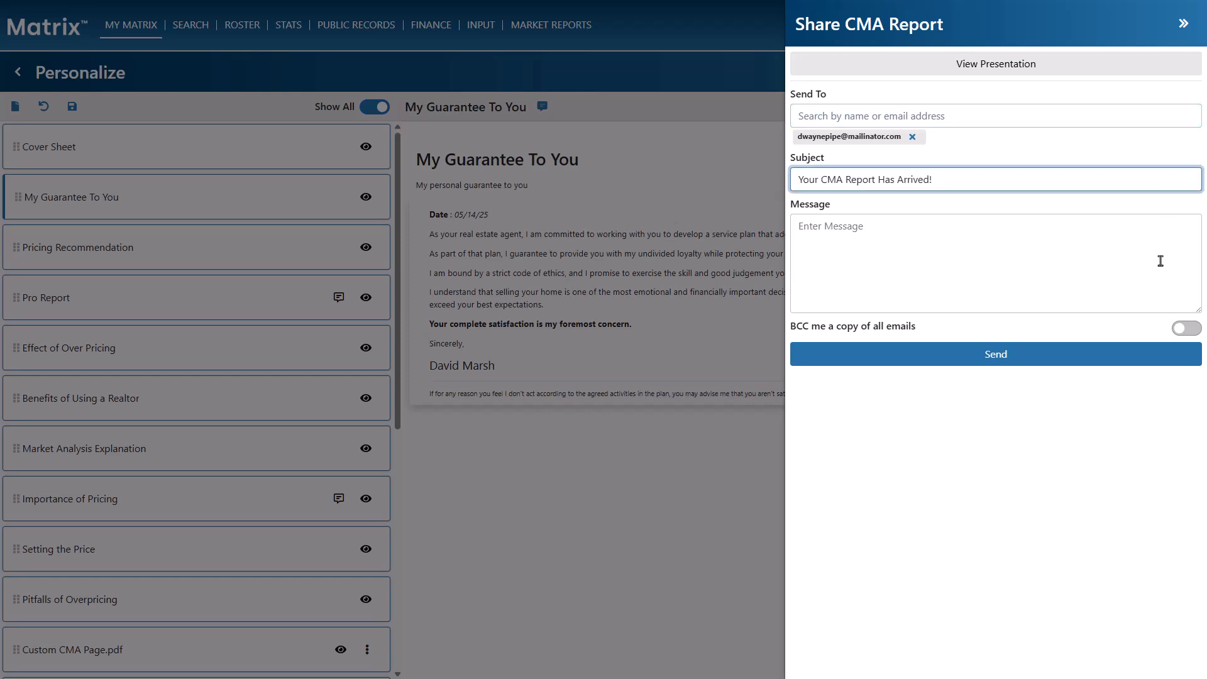
{"action": "left_click", "coordinate": [1159, 297]}
{"action": "type", "text": "Hi, Dwayne, please review this CMA Report and, when you have a chance, let’s get together to discuss."}
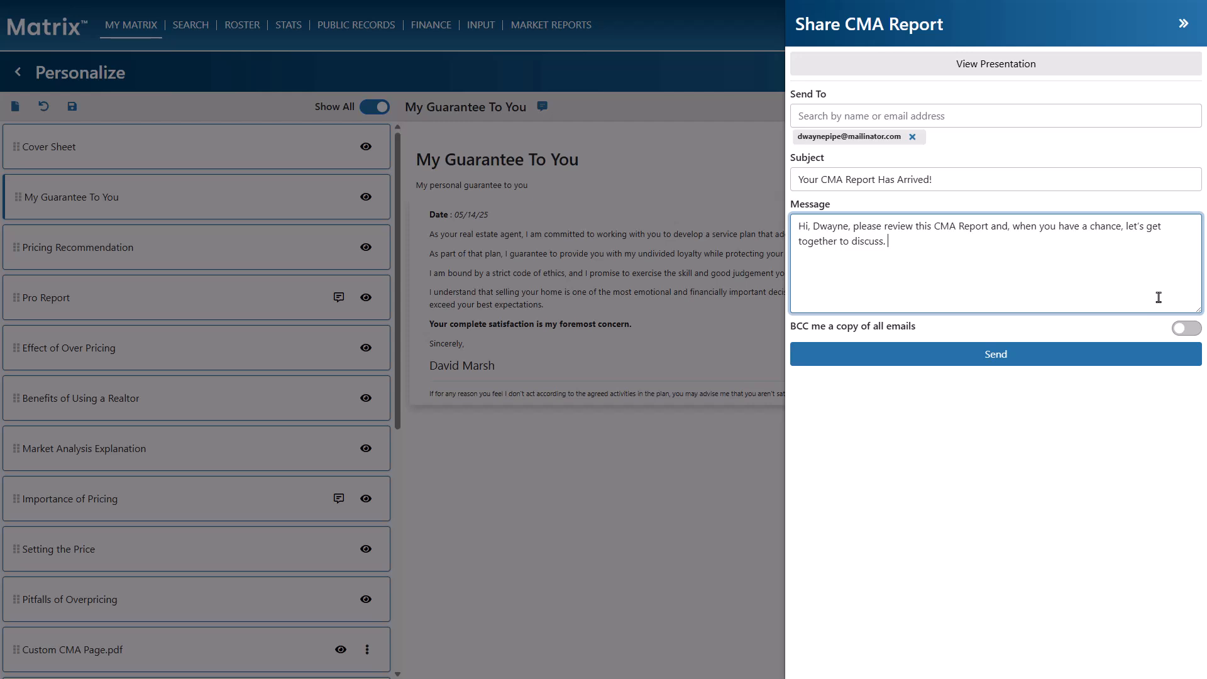
{"action": "left_click", "coordinate": [1188, 328]}
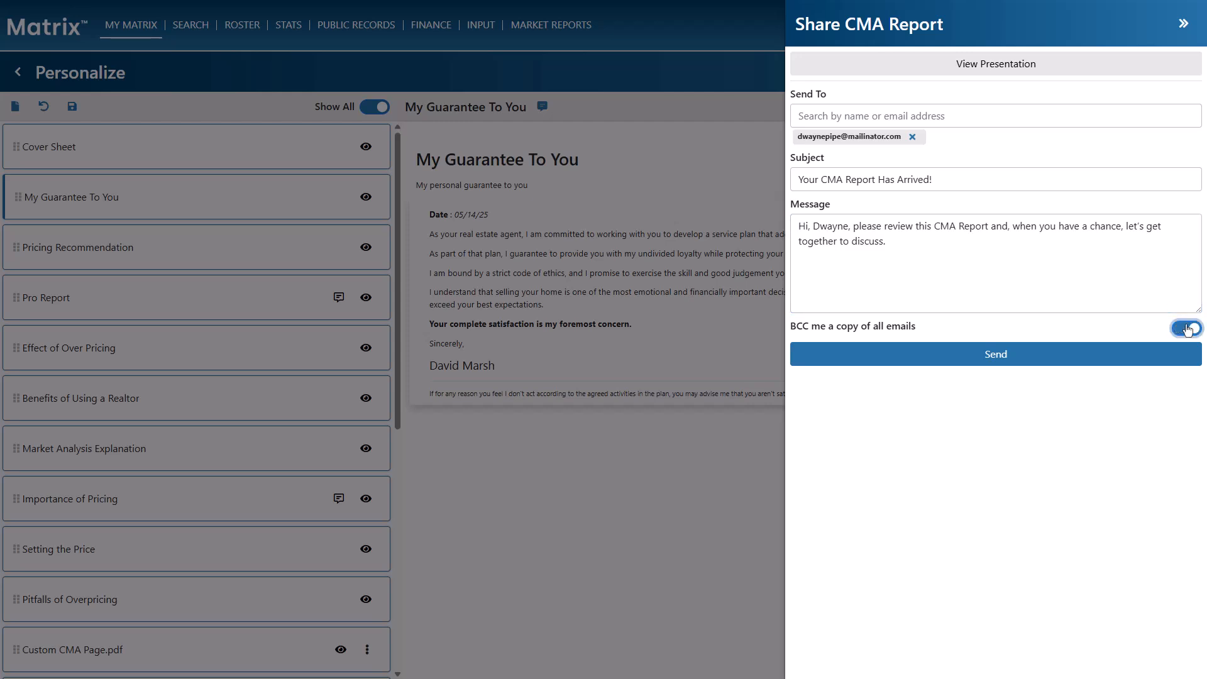
{"action": "left_click", "coordinate": [1156, 355]}
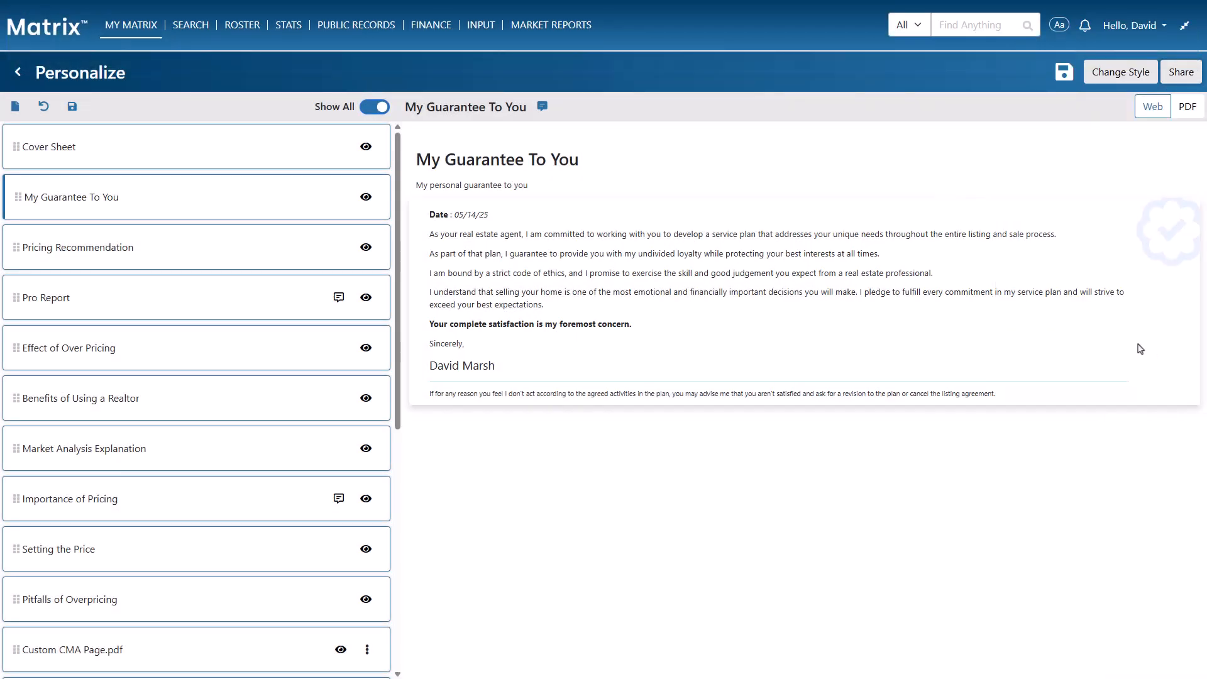
{"action": "left_click", "coordinate": [18, 72]}
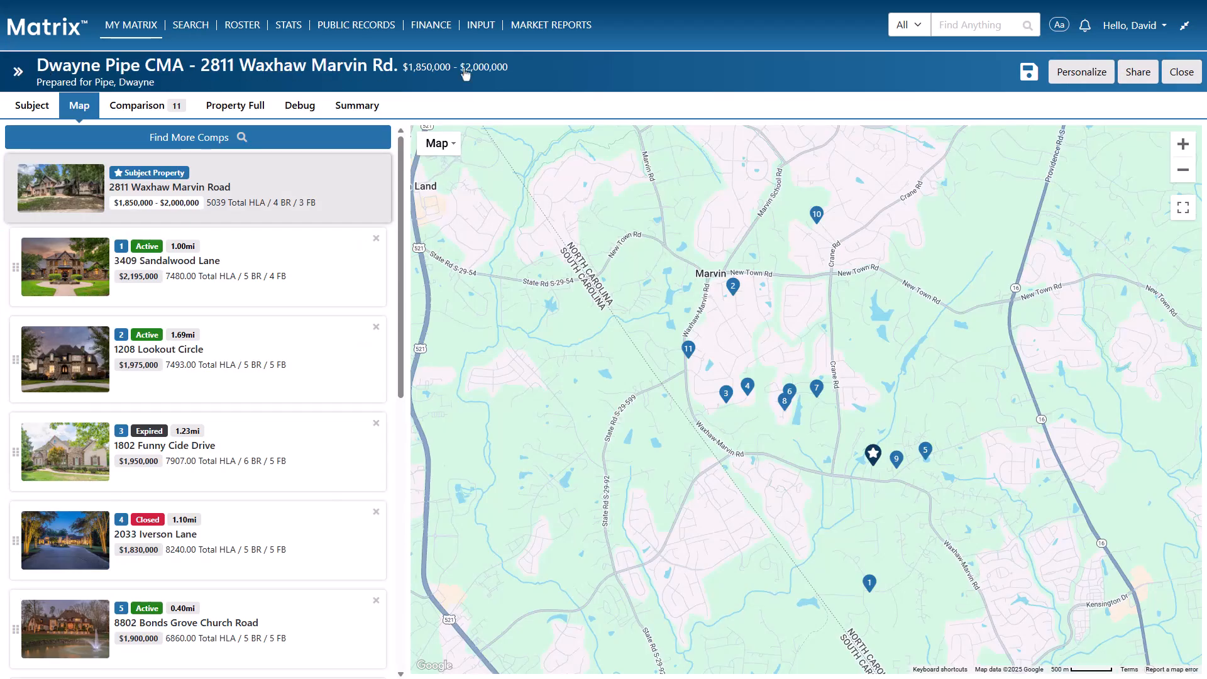
{"action": "left_click", "coordinate": [1027, 74]}
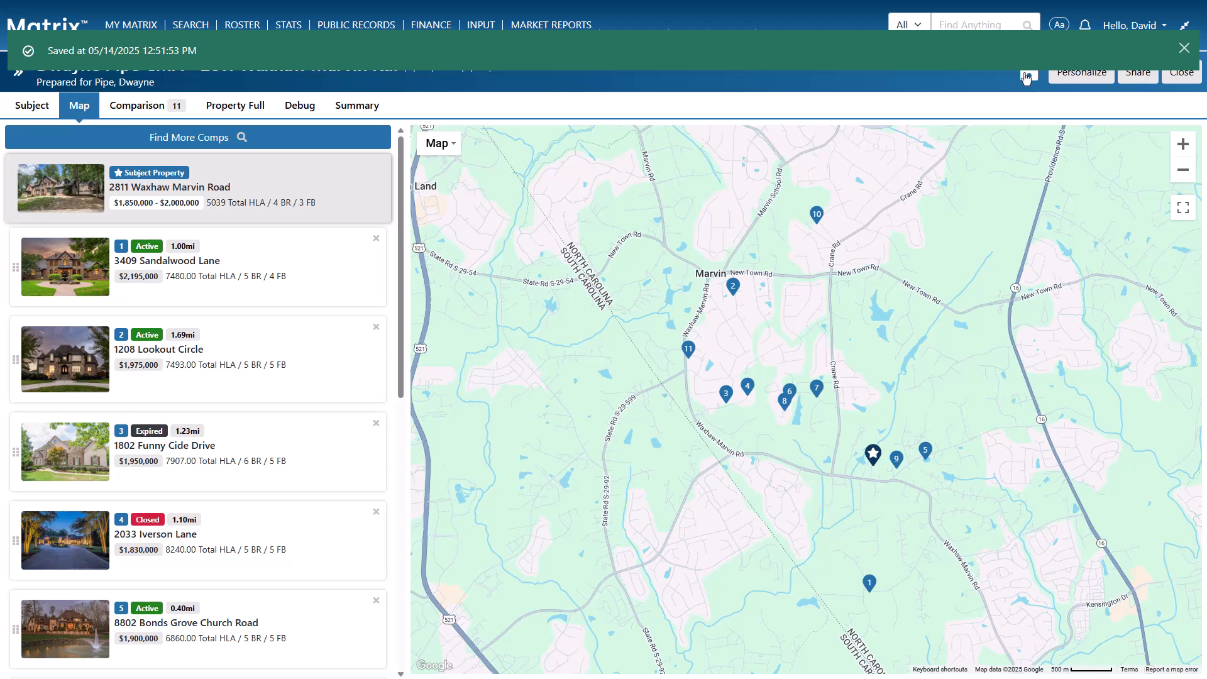
{"action": "left_click", "coordinate": [1181, 72]}
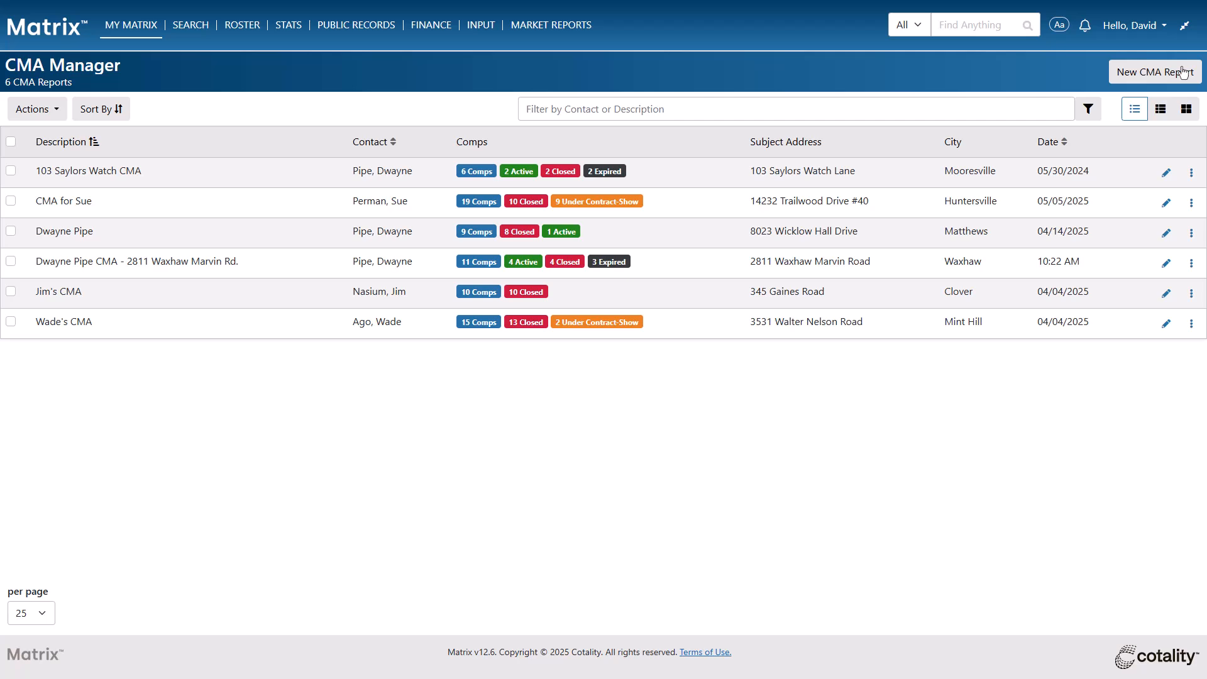
{"action": "left_click", "coordinate": [11, 323]}
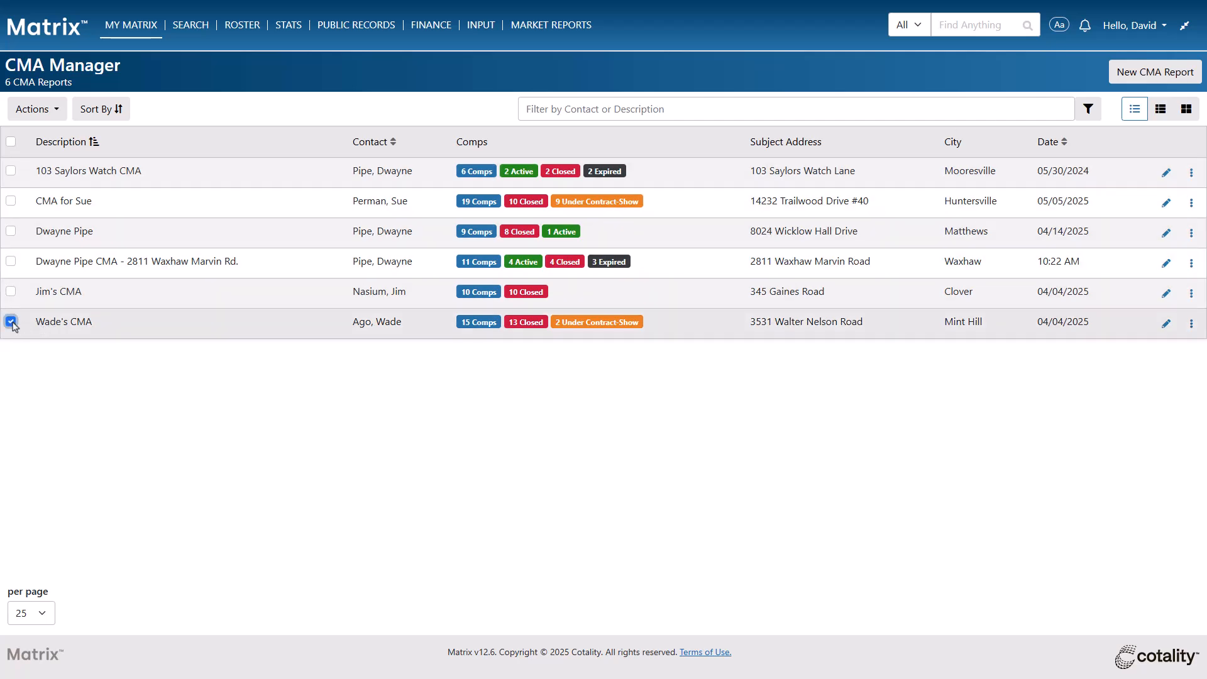
{"action": "left_click", "coordinate": [52, 110]}
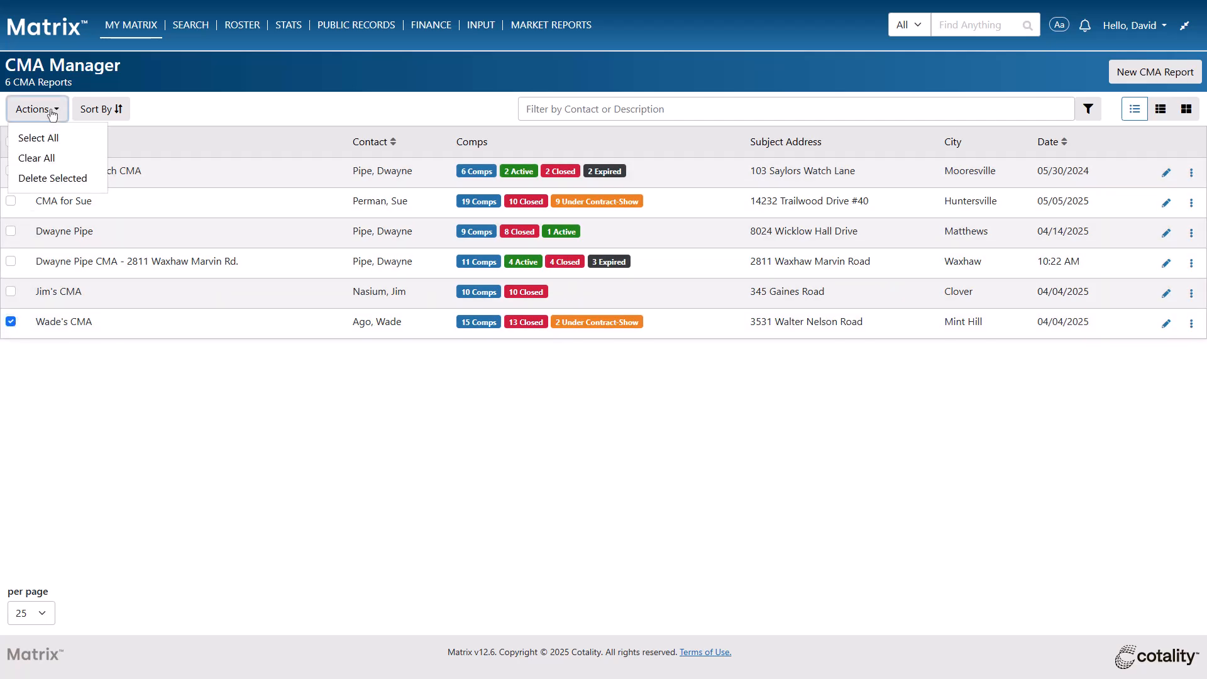
{"action": "left_click", "coordinate": [56, 180]}
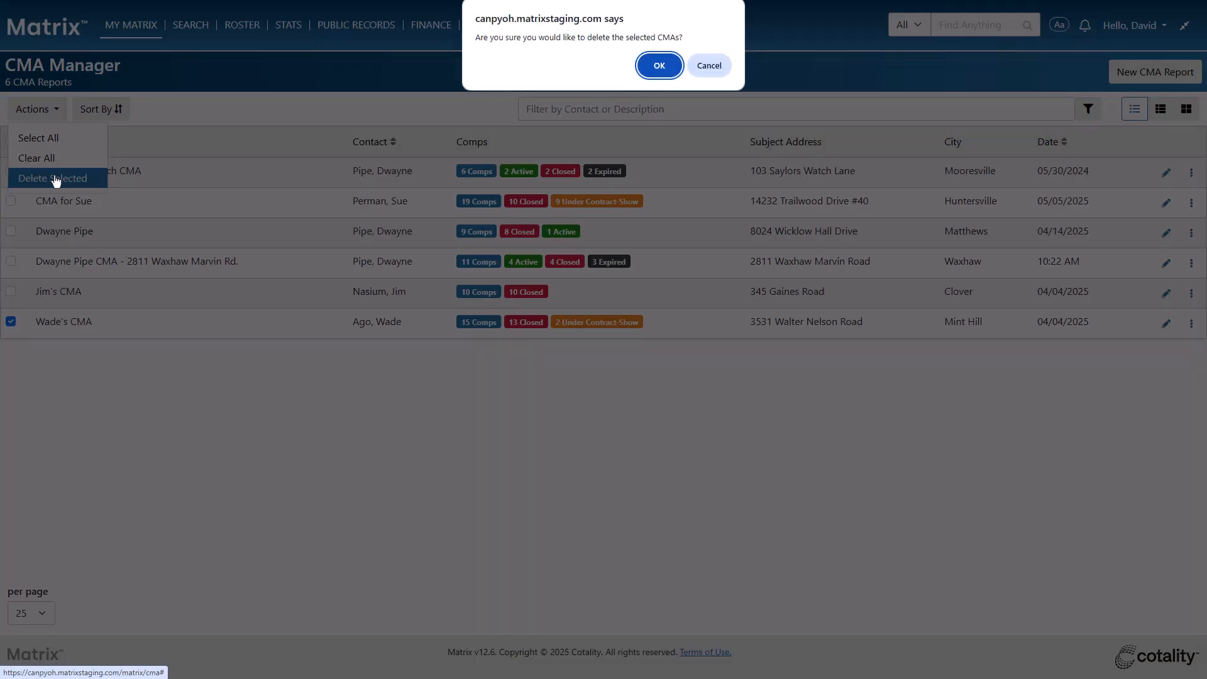
{"action": "left_click", "coordinate": [660, 65]}
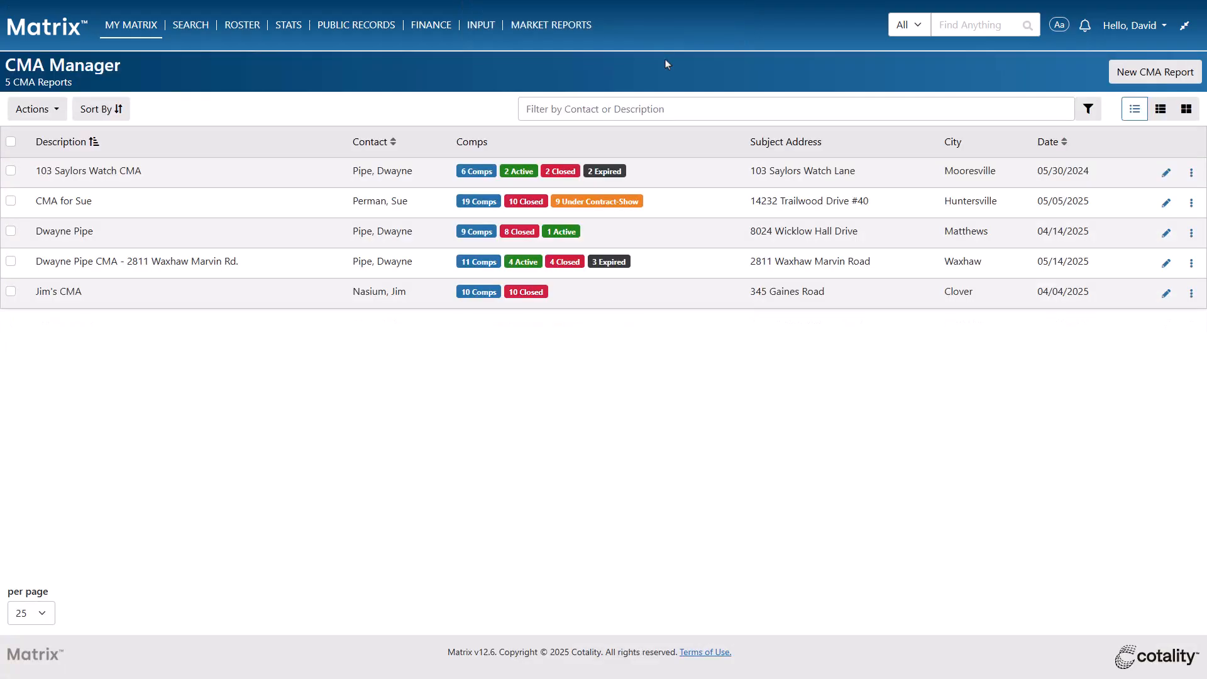
Sort reports by Name A-Z, try the Property and M360 Property filters, then reset to All
{"action": "left_click", "coordinate": [125, 113]}
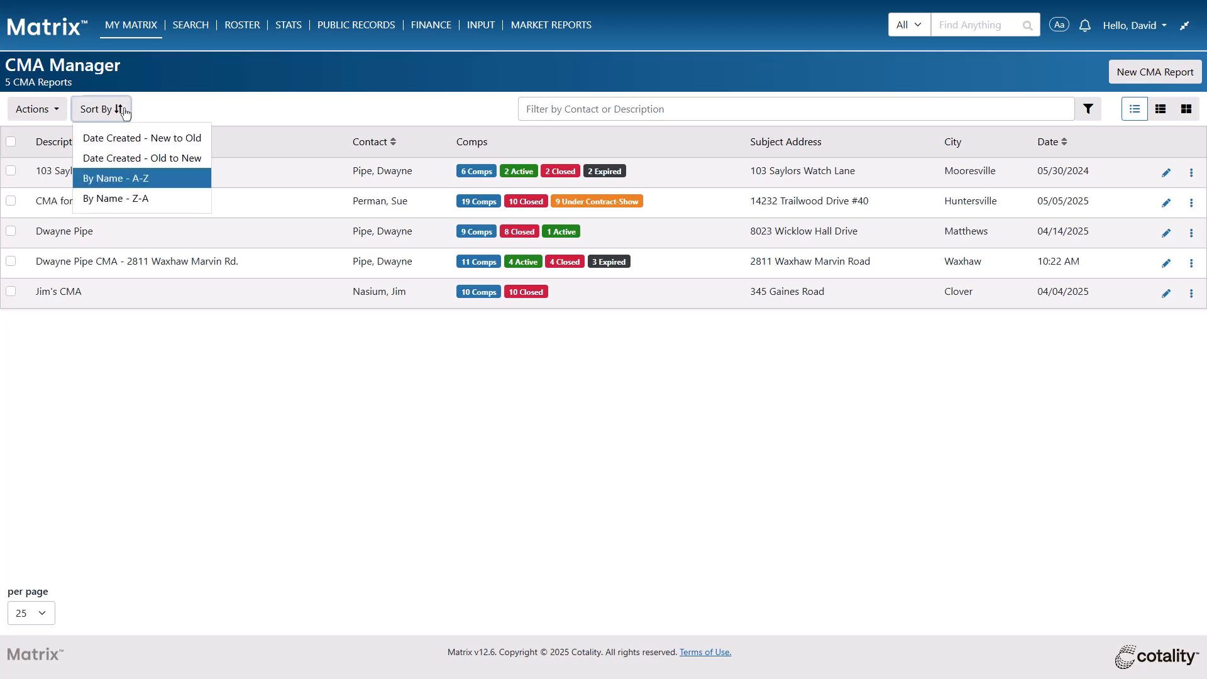
{"action": "key", "text": "Return"}
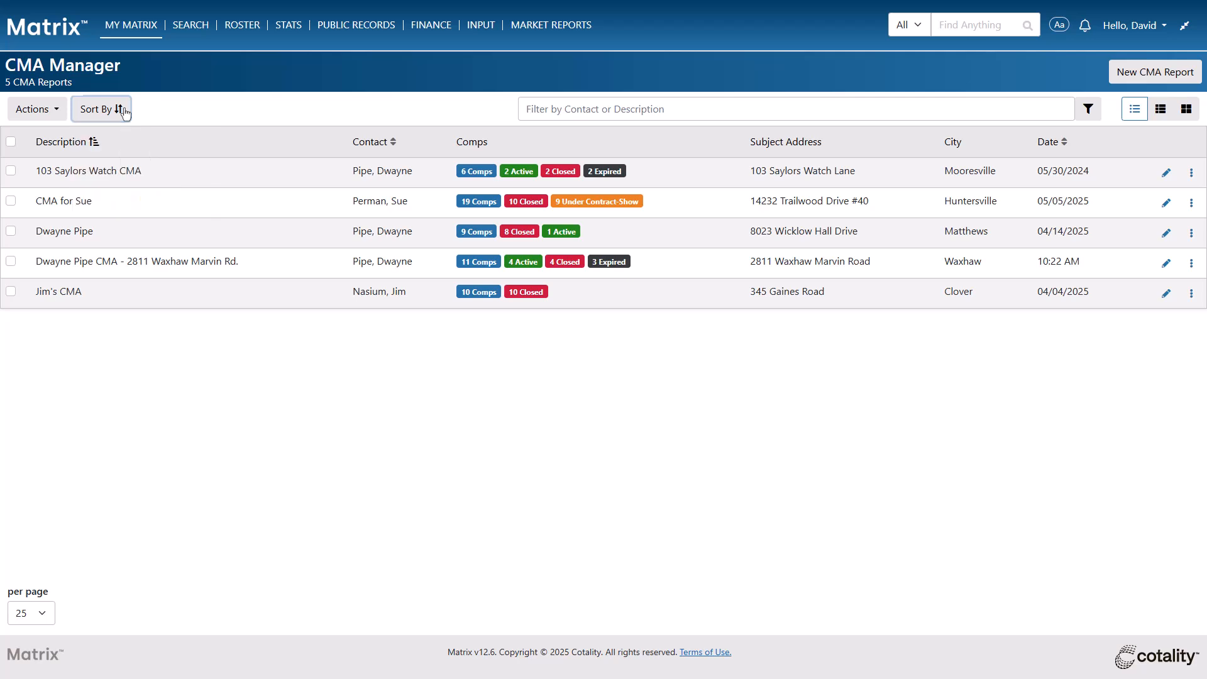
{"action": "left_click", "coordinate": [1090, 112]}
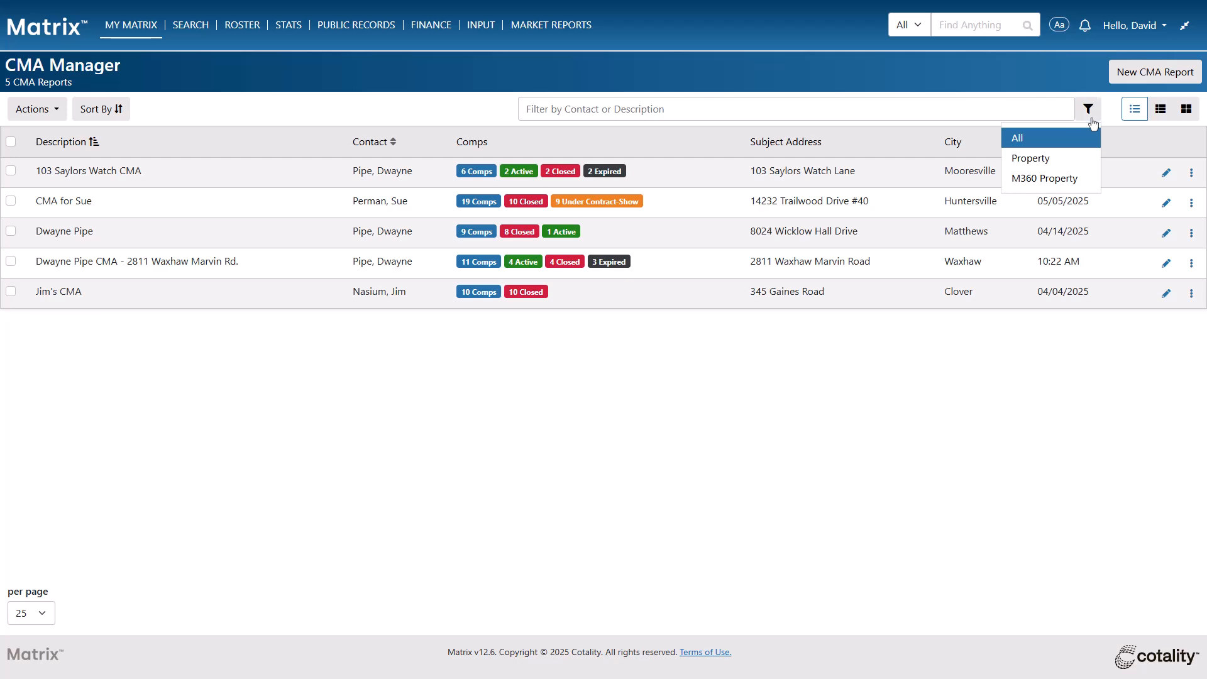
{"action": "left_click", "coordinate": [1069, 161]}
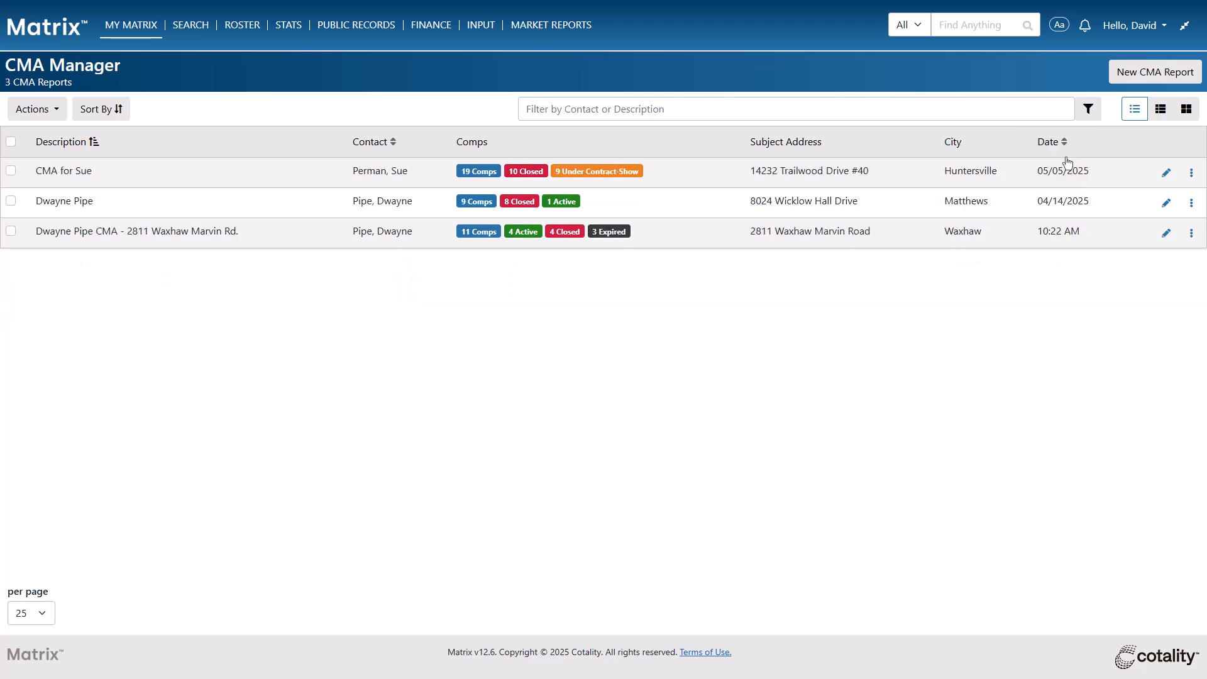
{"action": "left_click", "coordinate": [1084, 113]}
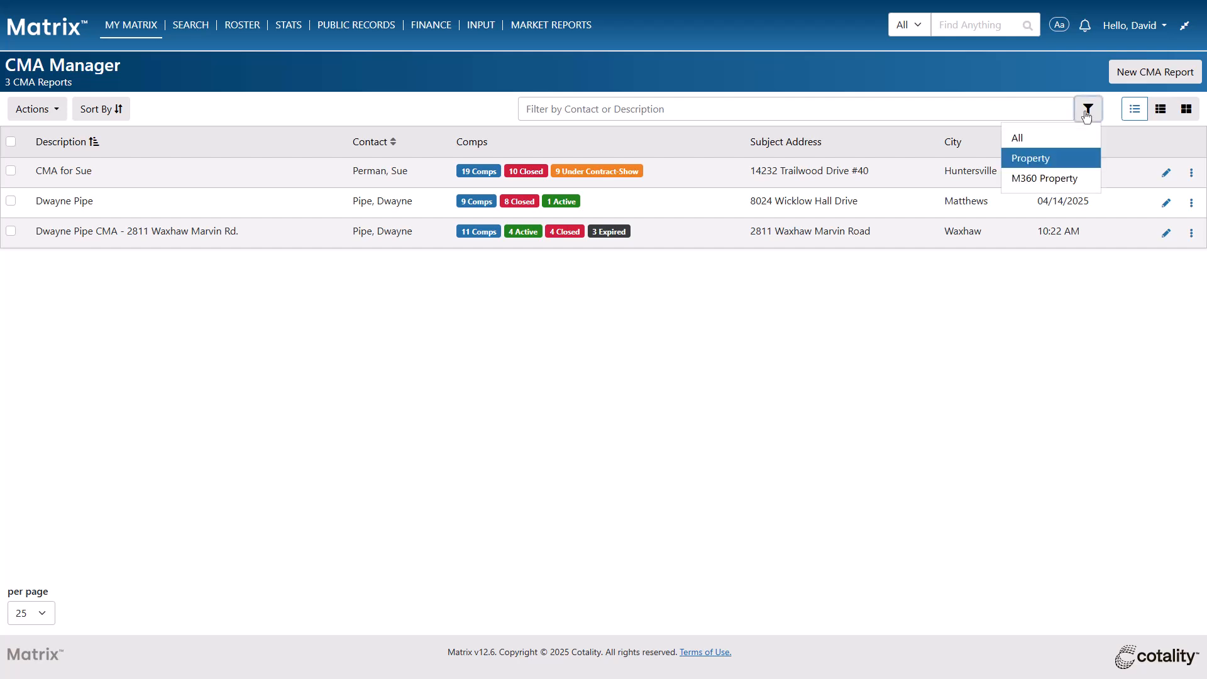
{"action": "left_click", "coordinate": [1072, 179]}
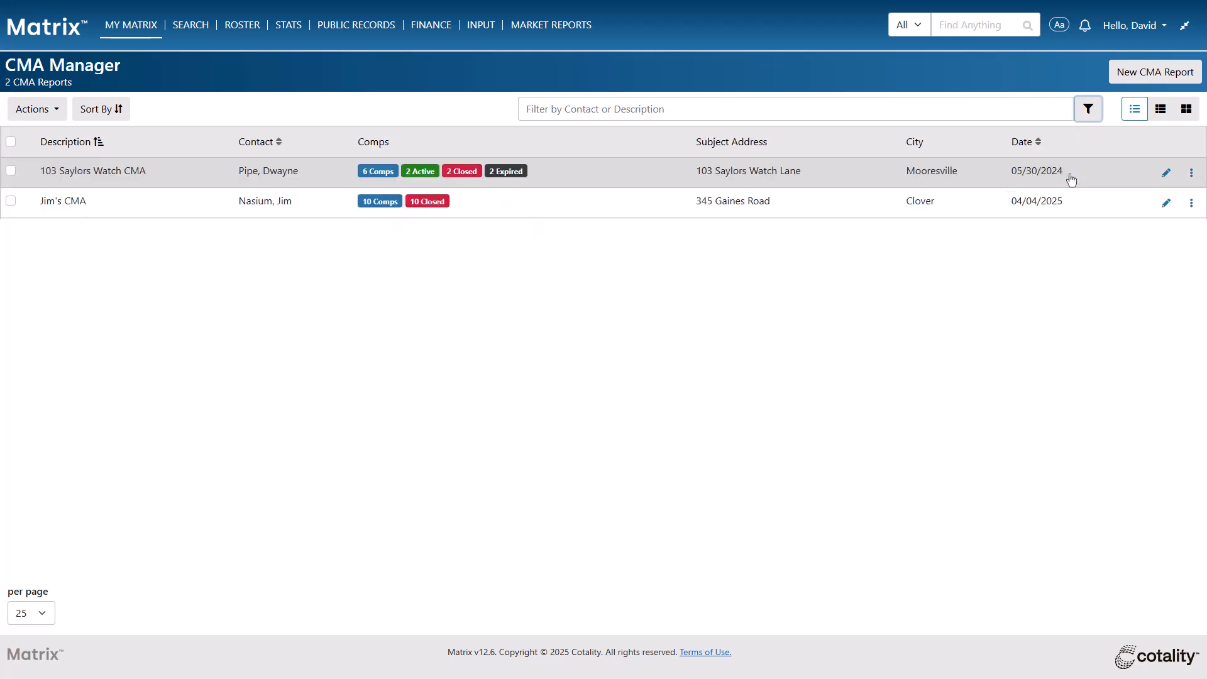
{"action": "left_click", "coordinate": [1090, 111]}
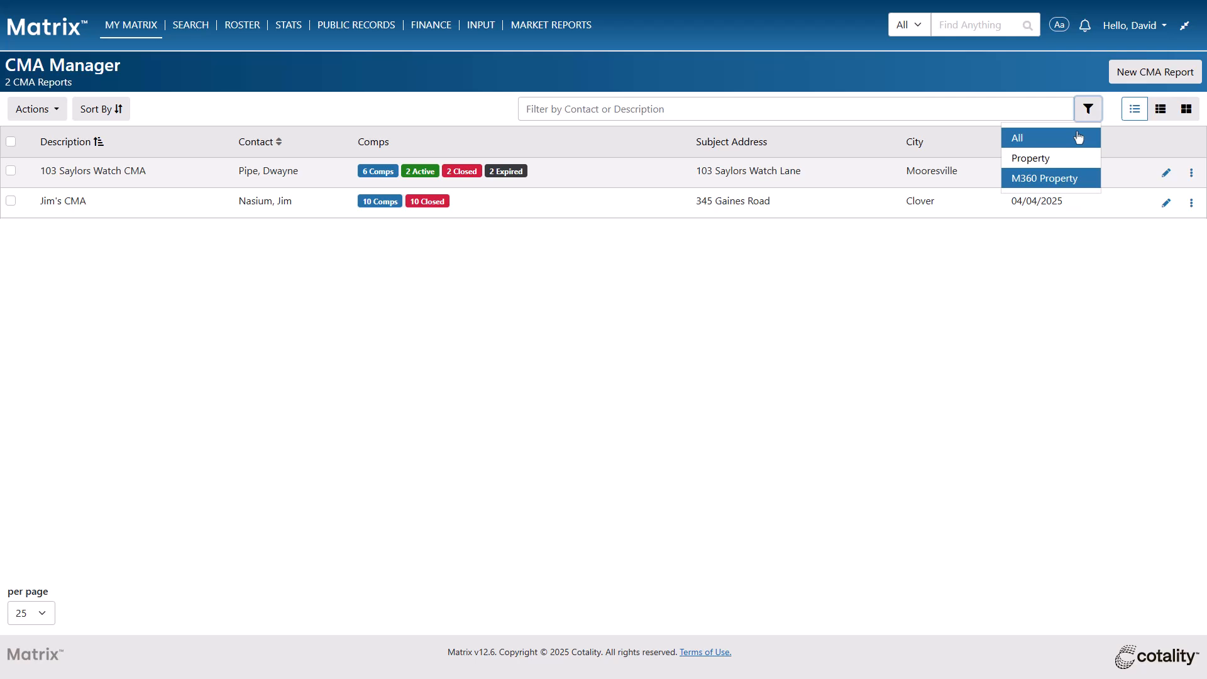
{"action": "left_click", "coordinate": [1079, 138]}
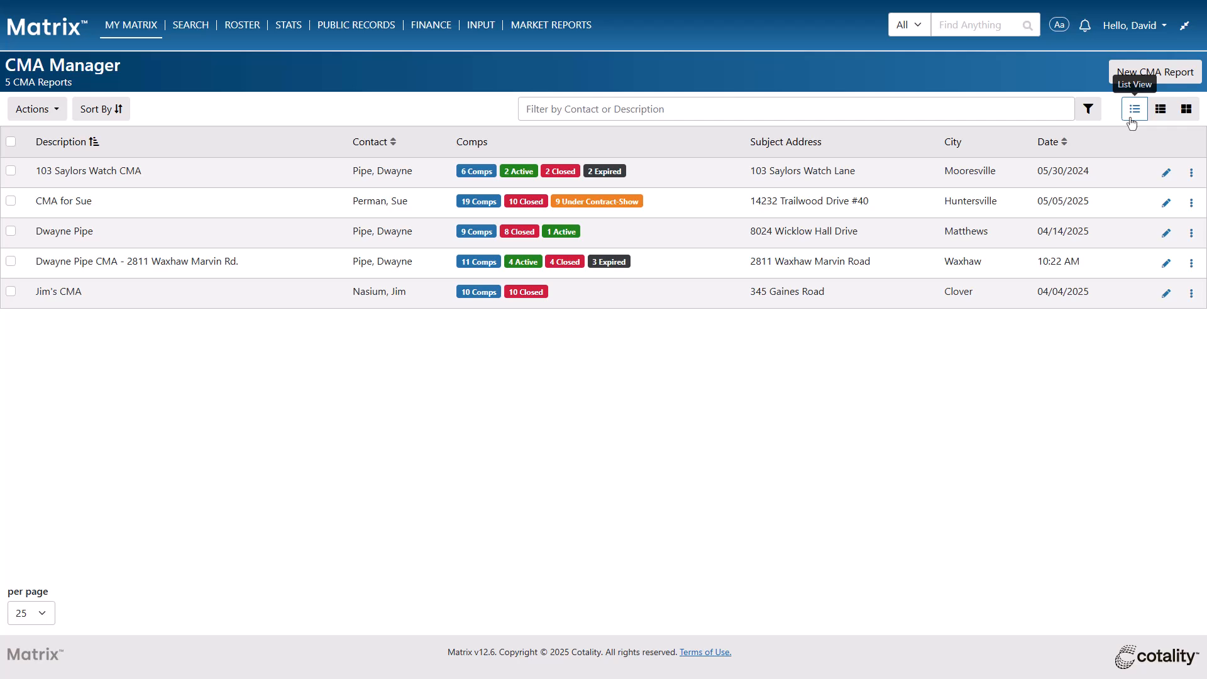
Preview the report list in Thumbnail and Gallery views, then return to List view
{"action": "left_click", "coordinate": [1159, 110]}
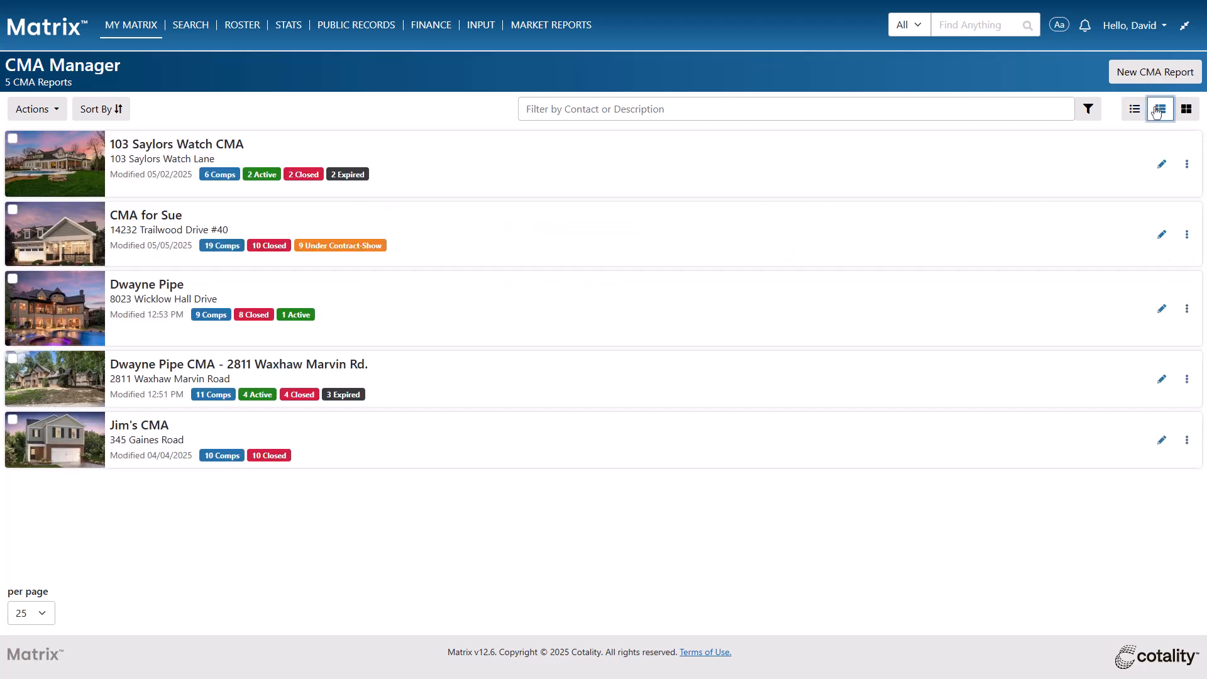
{"action": "left_click", "coordinate": [1190, 109]}
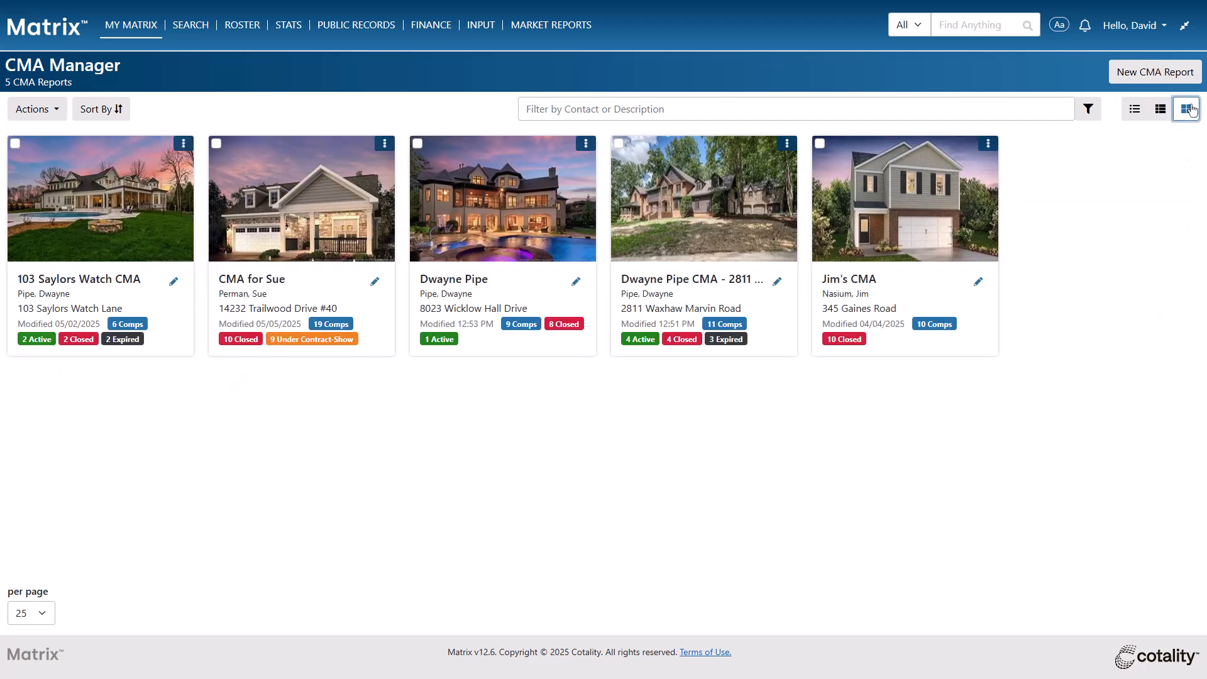
{"action": "left_click", "coordinate": [1136, 110]}
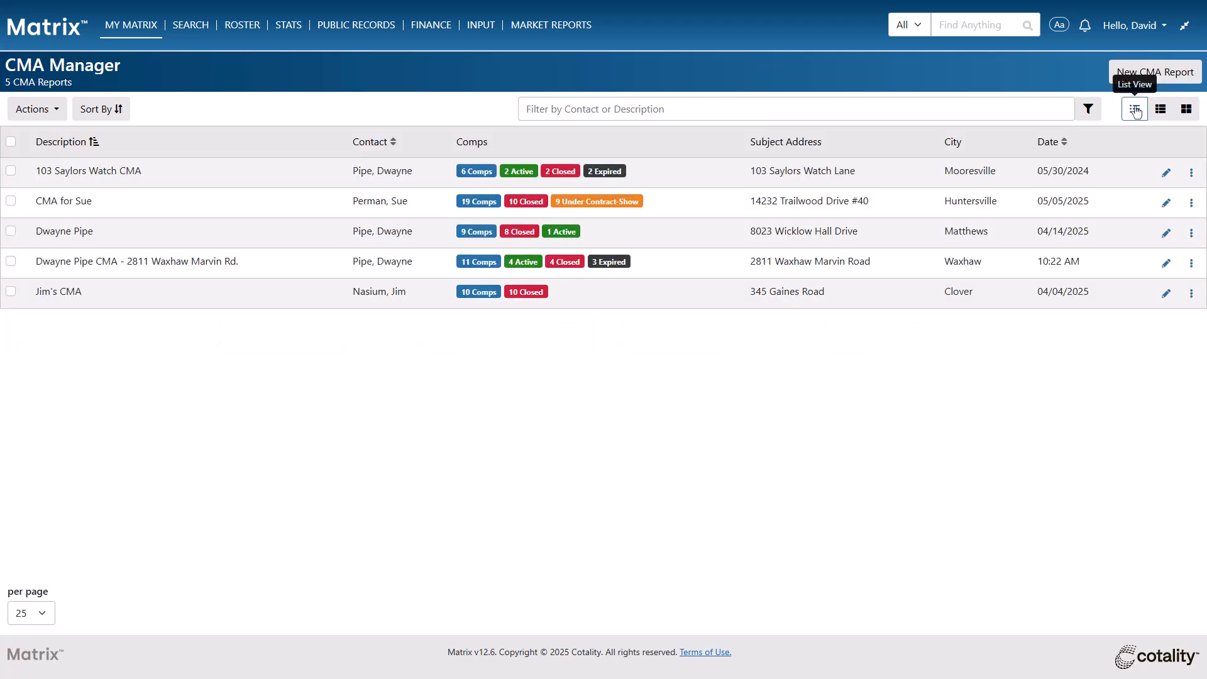
{"action": "left_click", "coordinate": [1191, 265]}
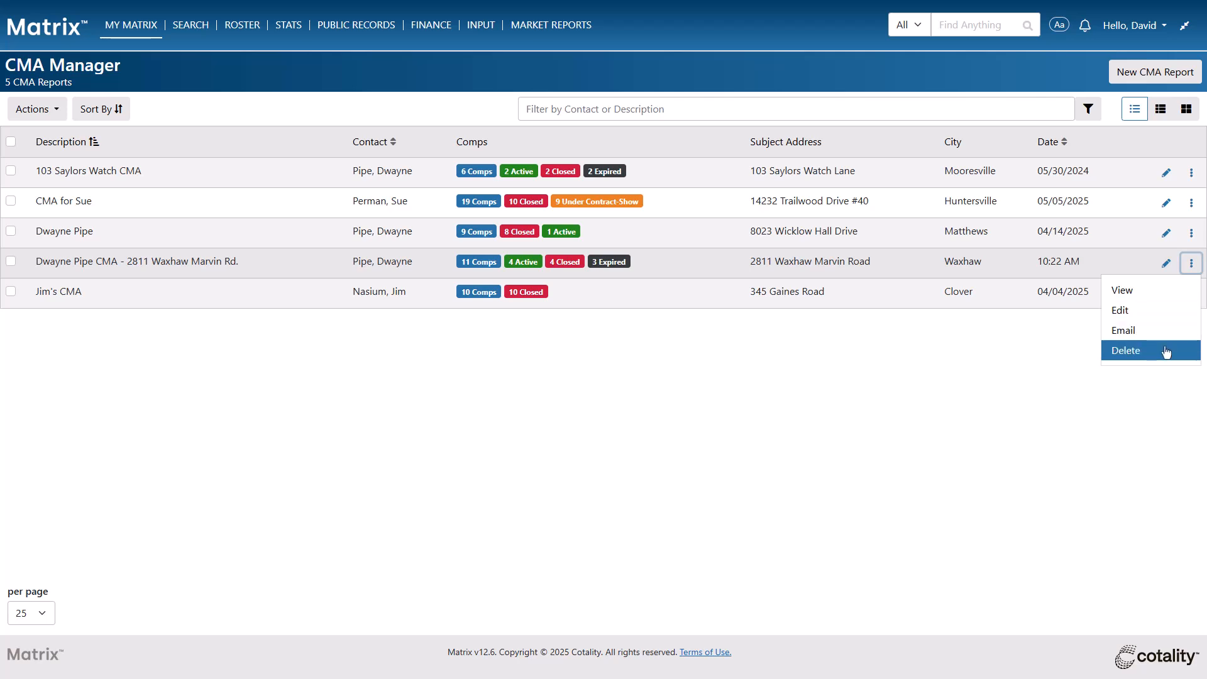
{"action": "left_click", "coordinate": [1190, 264]}
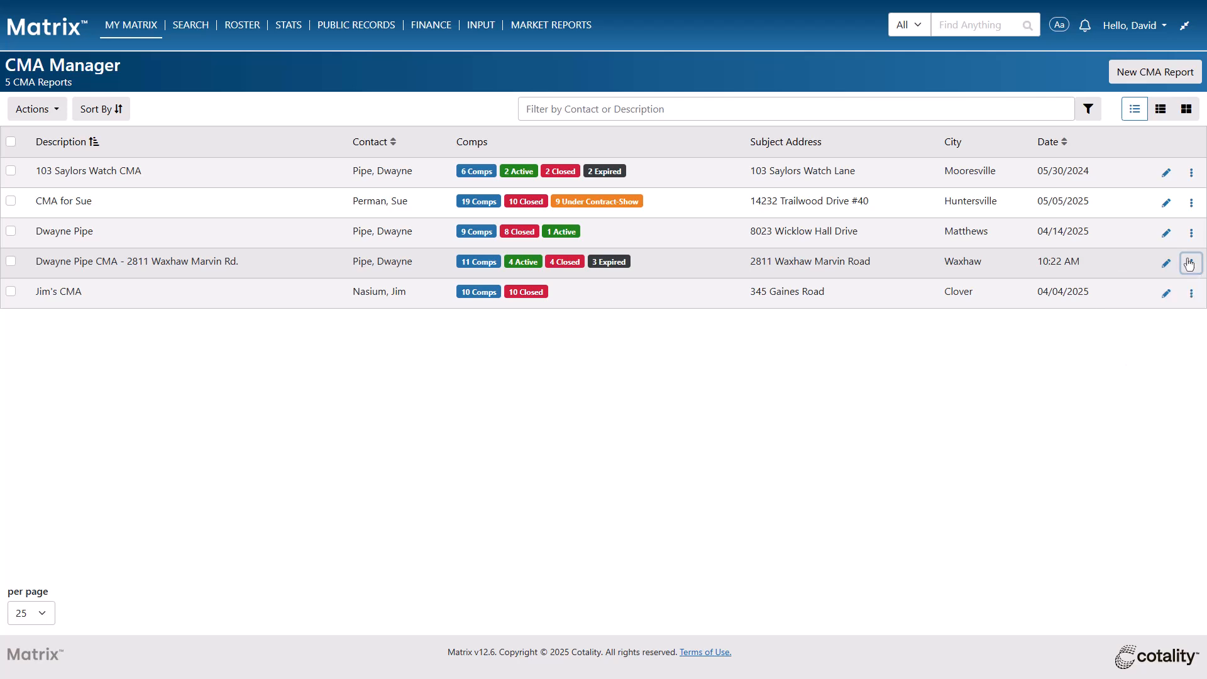
{"action": "left_click", "coordinate": [632, 268]}
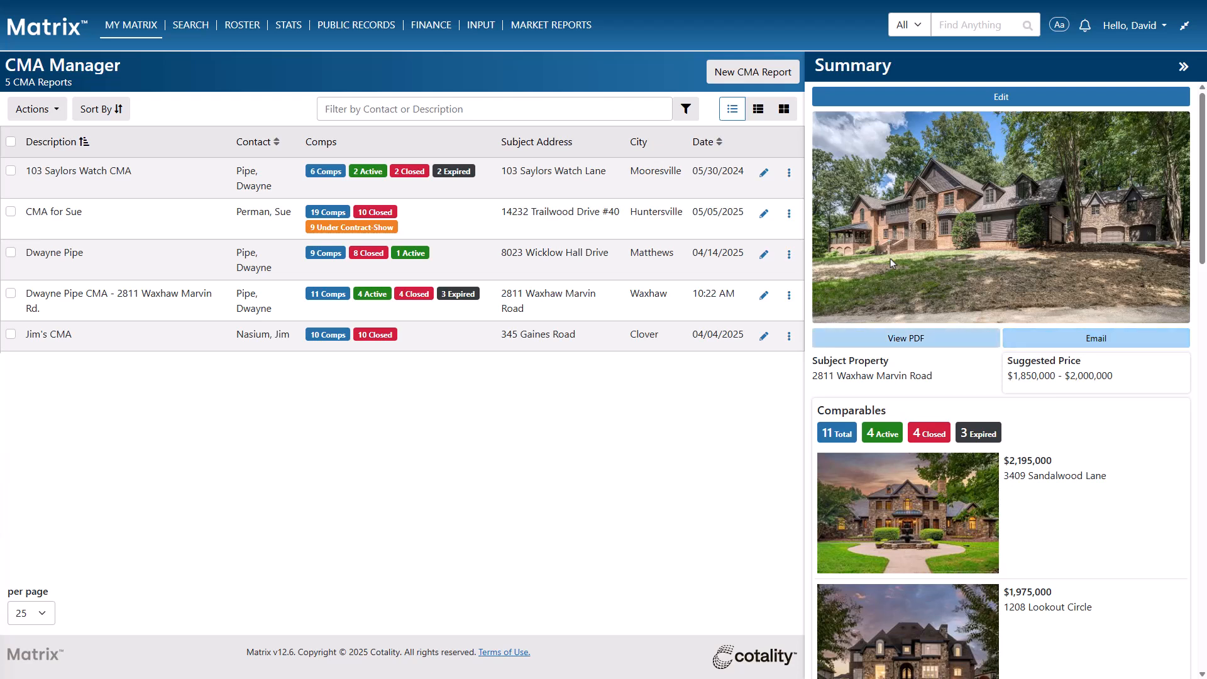
{"action": "left_click", "coordinate": [895, 339]}
Scroll through Report2818May15.pdf and back up to its 'Comparative Market Analysis' cover page
{"action": "scroll", "coordinate": [895, 338], "scroll_direction": "down", "scroll_amount": 20}
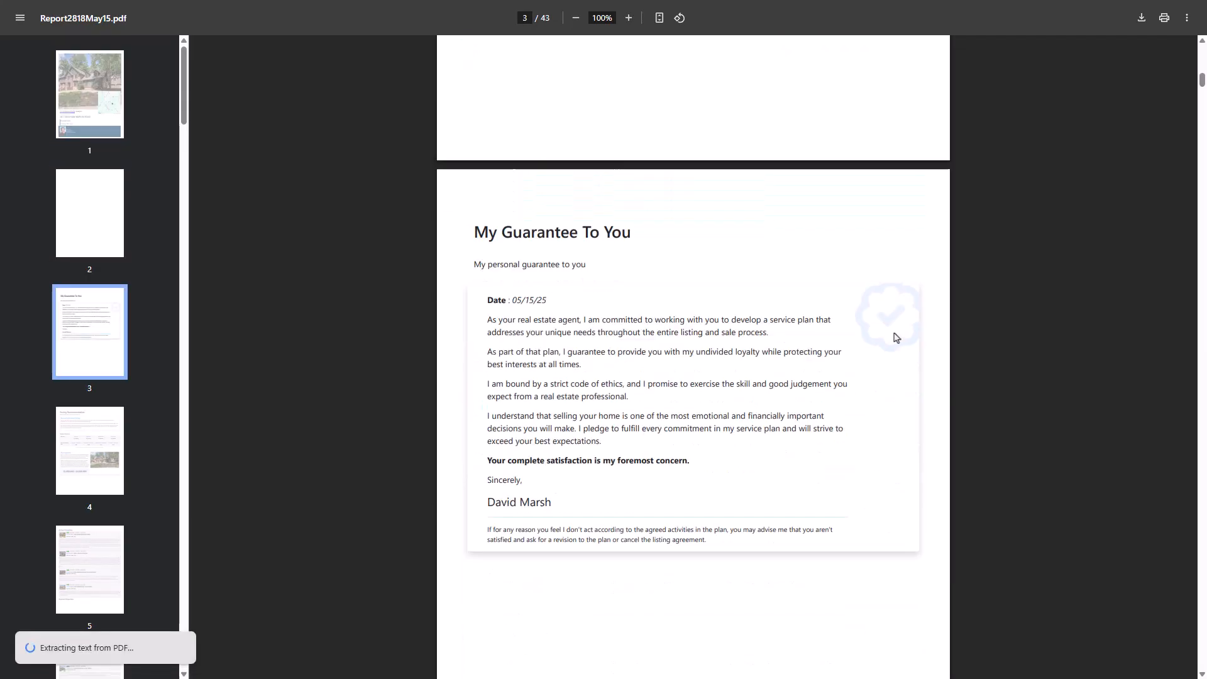
{"action": "scroll", "coordinate": [896, 339], "scroll_direction": "down", "scroll_amount": 20}
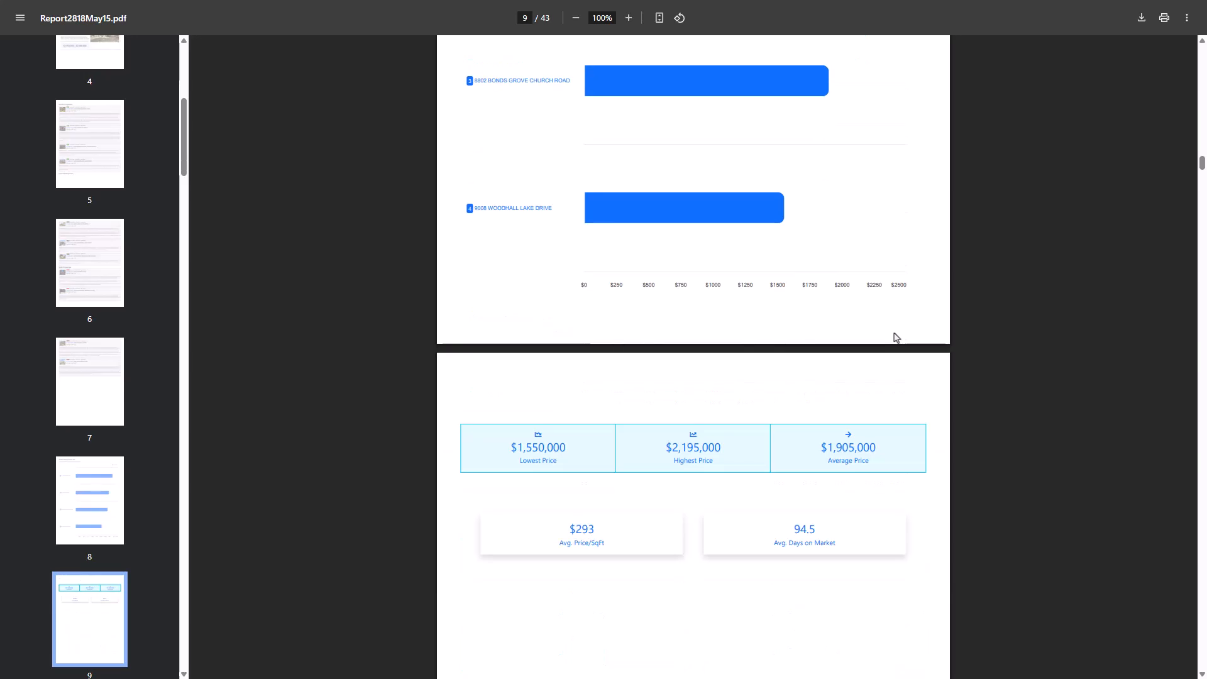
{"action": "scroll", "coordinate": [896, 338], "scroll_direction": "up", "scroll_amount": 20}
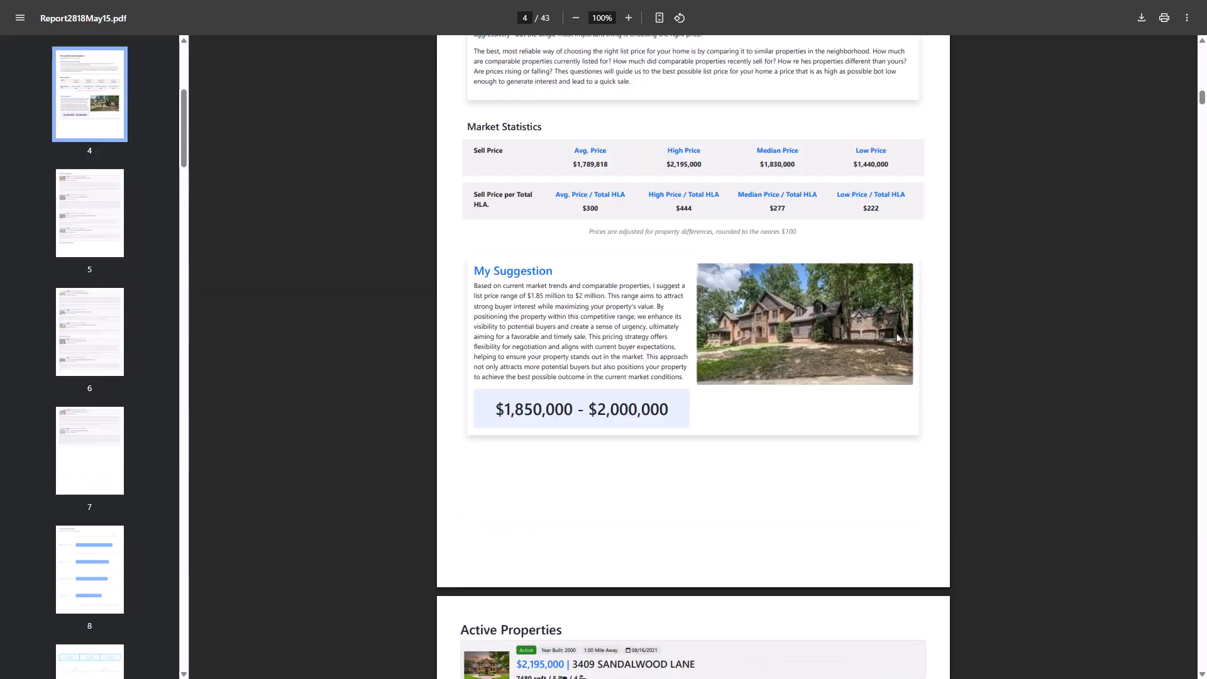
{"action": "scroll", "coordinate": [898, 337], "scroll_direction": "up", "scroll_amount": 3}
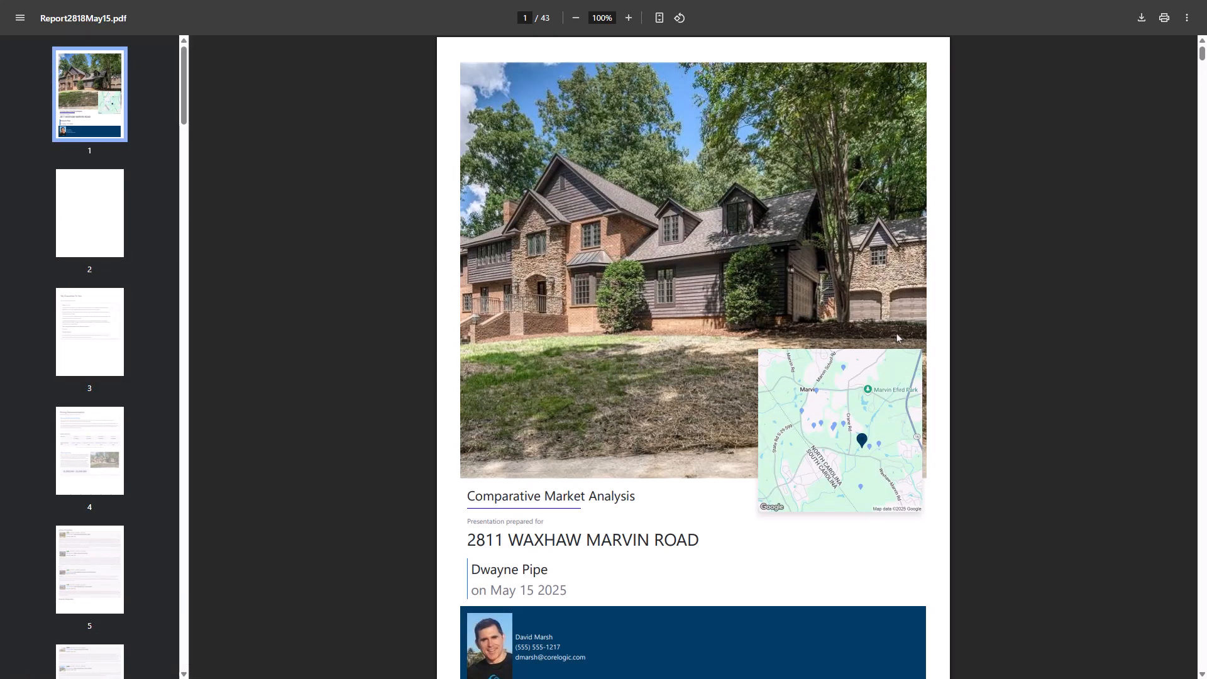